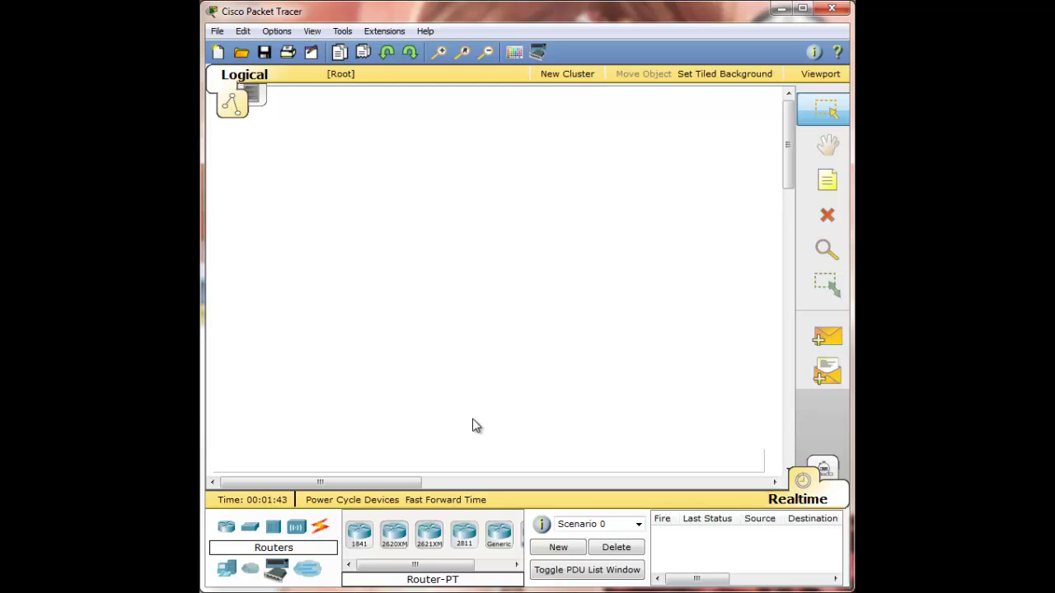
- Place two generic PCs and a generic server side by side in the lower-left area of the workspace
click(228, 572)
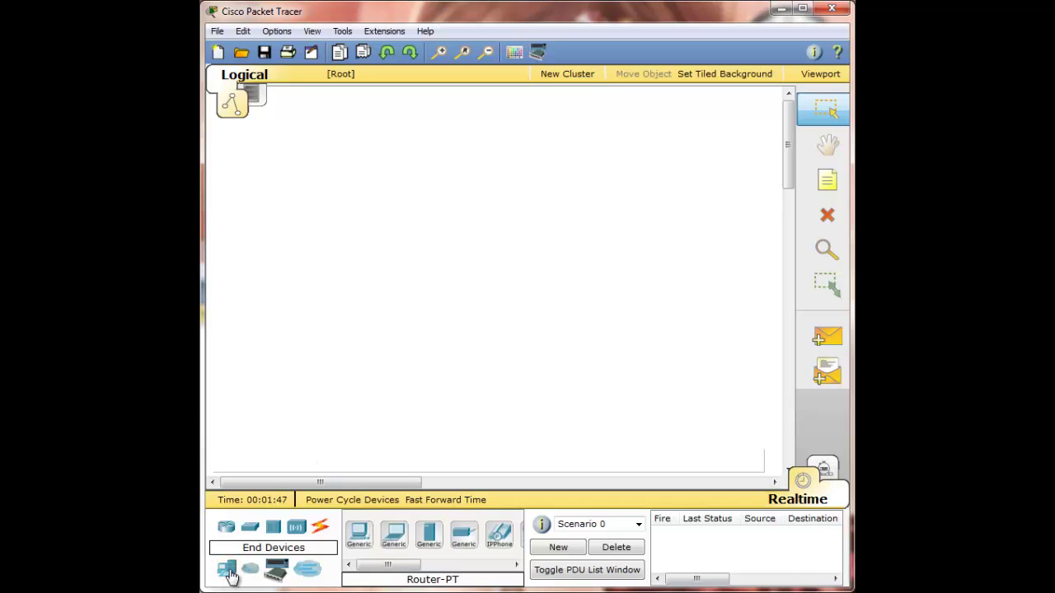
drag(360, 534, 247, 390)
drag(359, 537, 311, 401)
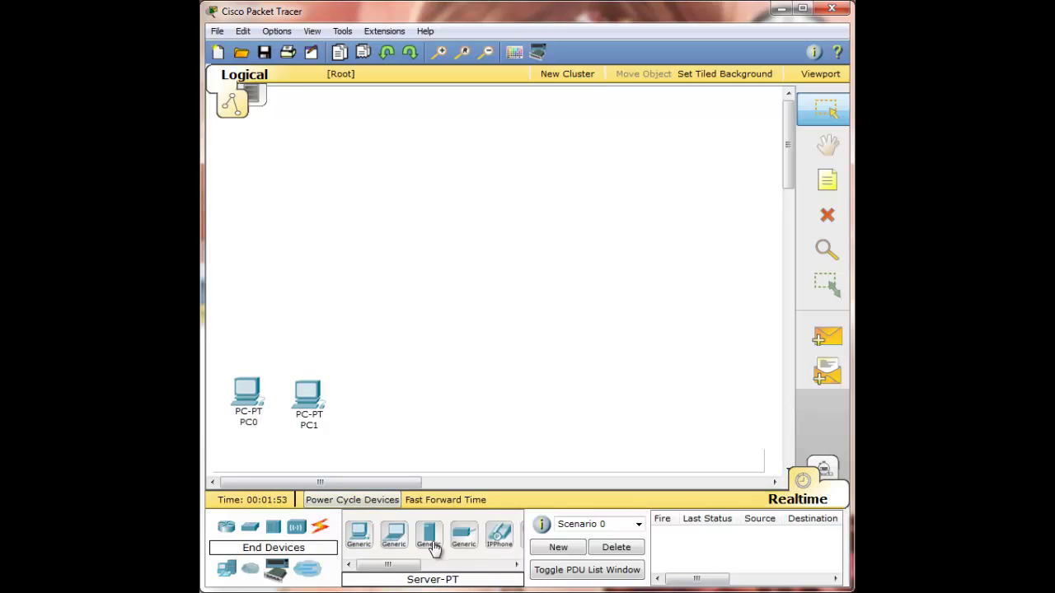
drag(428, 534, 366, 388)
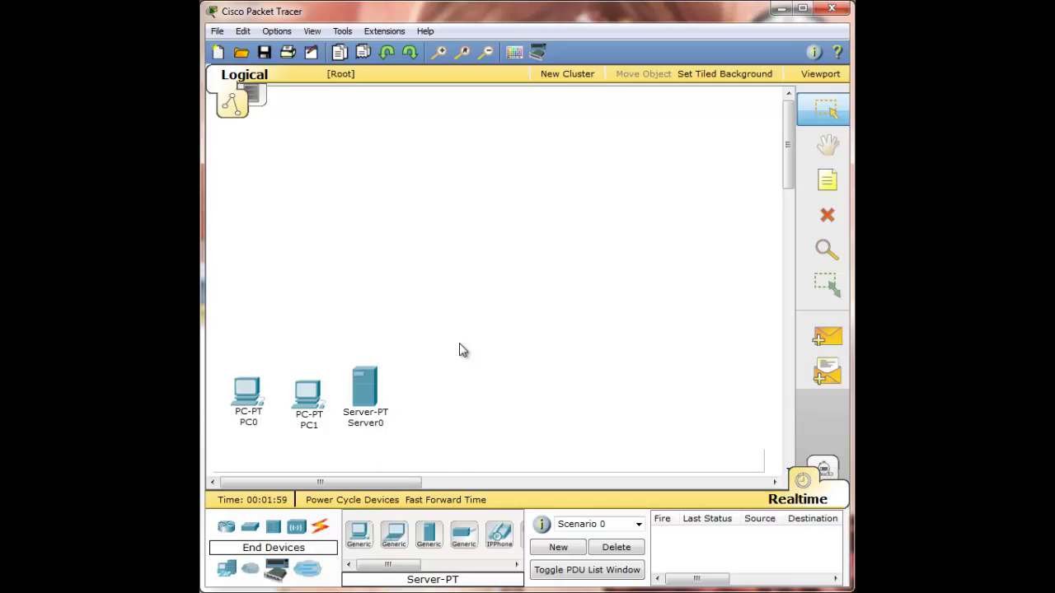
- Add a generic switch above the middle PC and a generic router above the switch
click(371, 483)
click(249, 527)
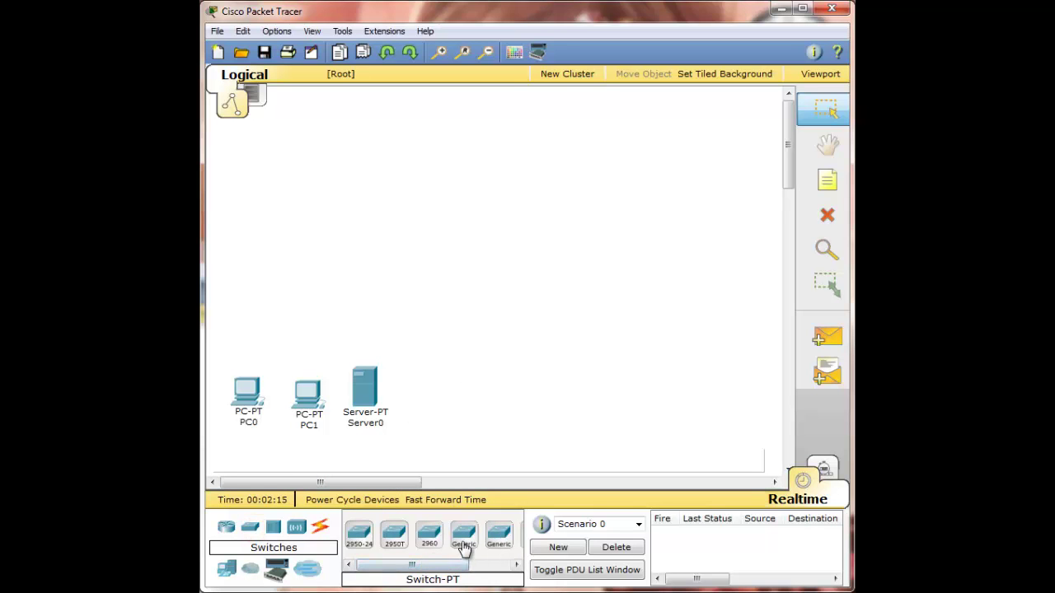
drag(466, 544, 311, 313)
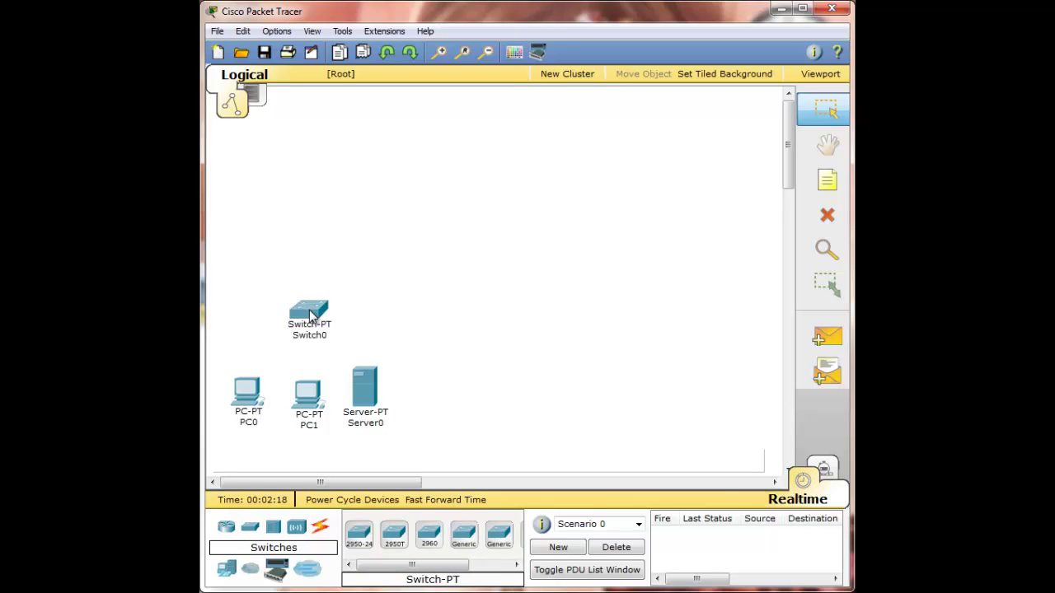
click(227, 528)
drag(441, 566, 311, 241)
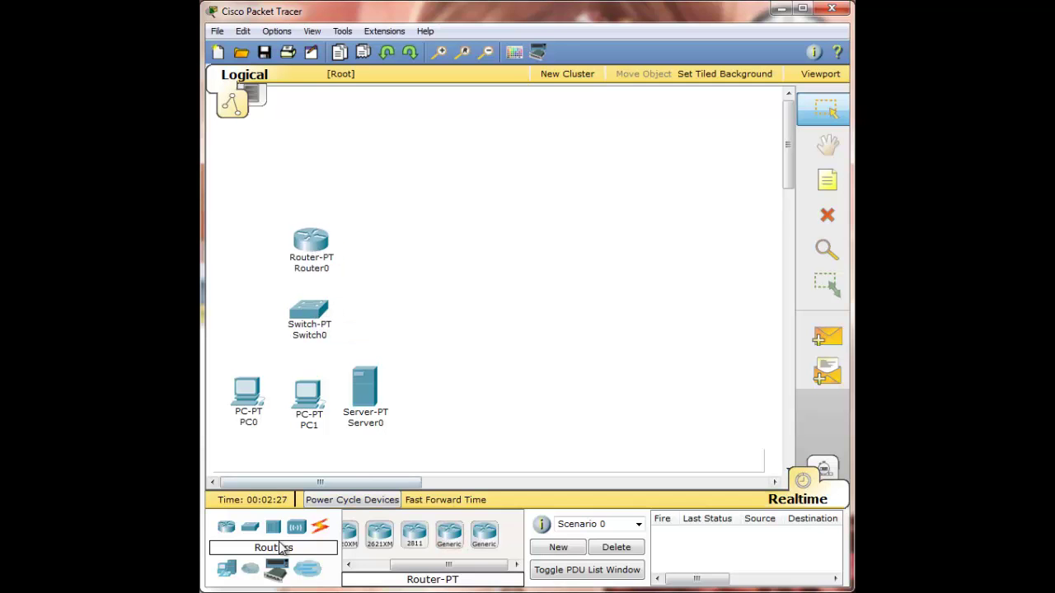
- Place a cable modem above the router, with a generic Cloud-PT and a second generic server in line beside it
click(254, 570)
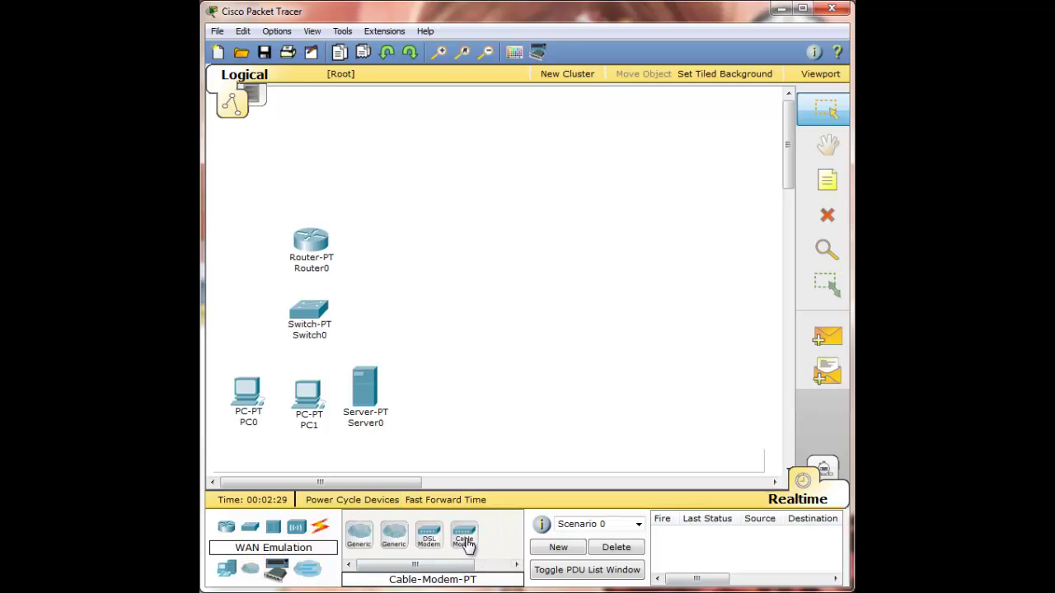
drag(464, 538, 314, 158)
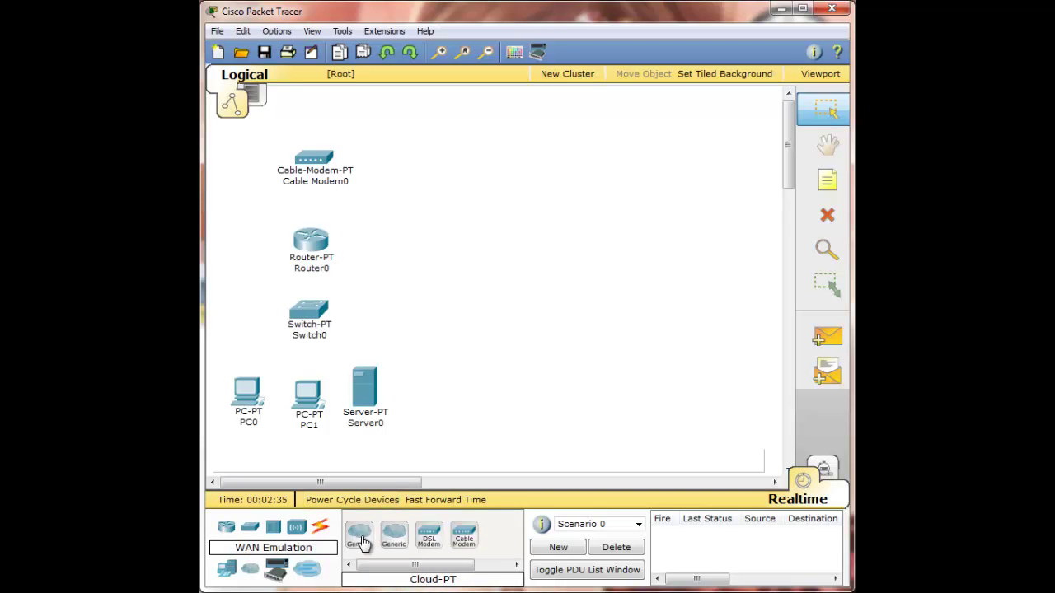
drag(363, 541, 435, 157)
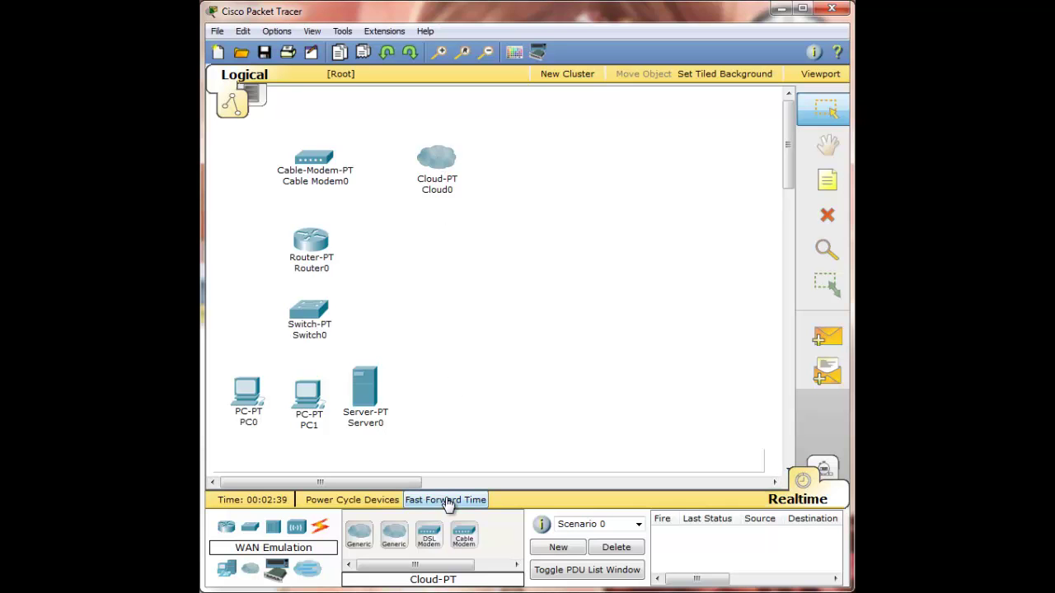
click(230, 568)
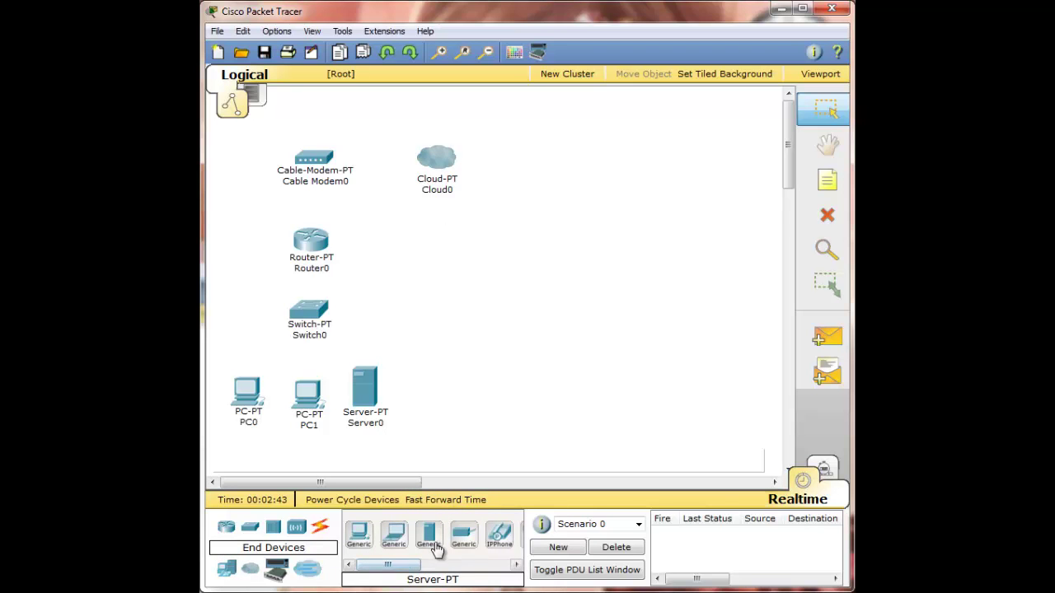
drag(429, 536, 541, 147)
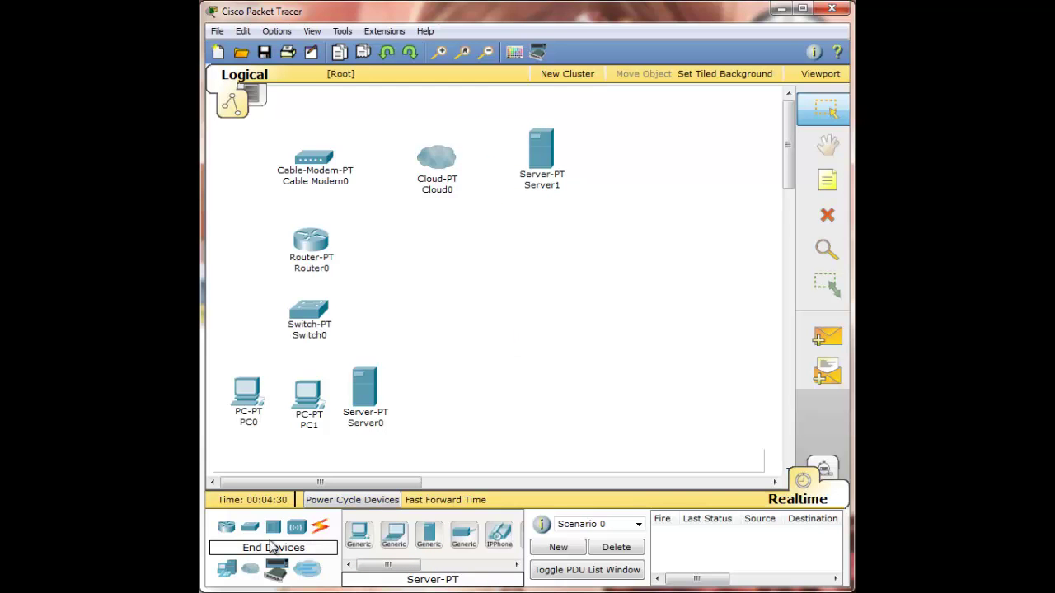
- Connect PC0, PC1 and Server0 to Switch0 using automatically chosen connection types
click(324, 529)
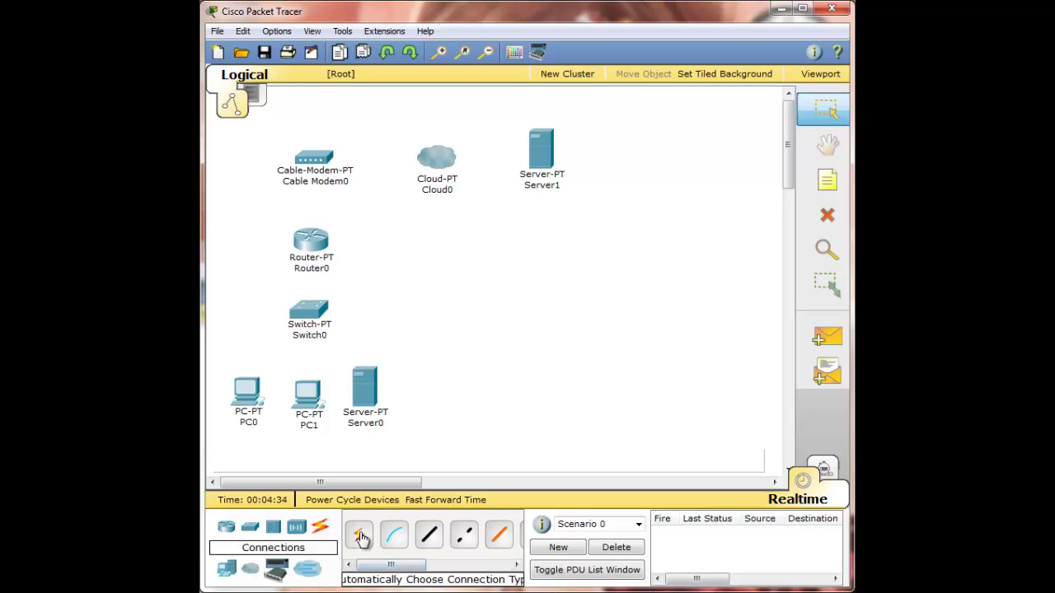
click(359, 536)
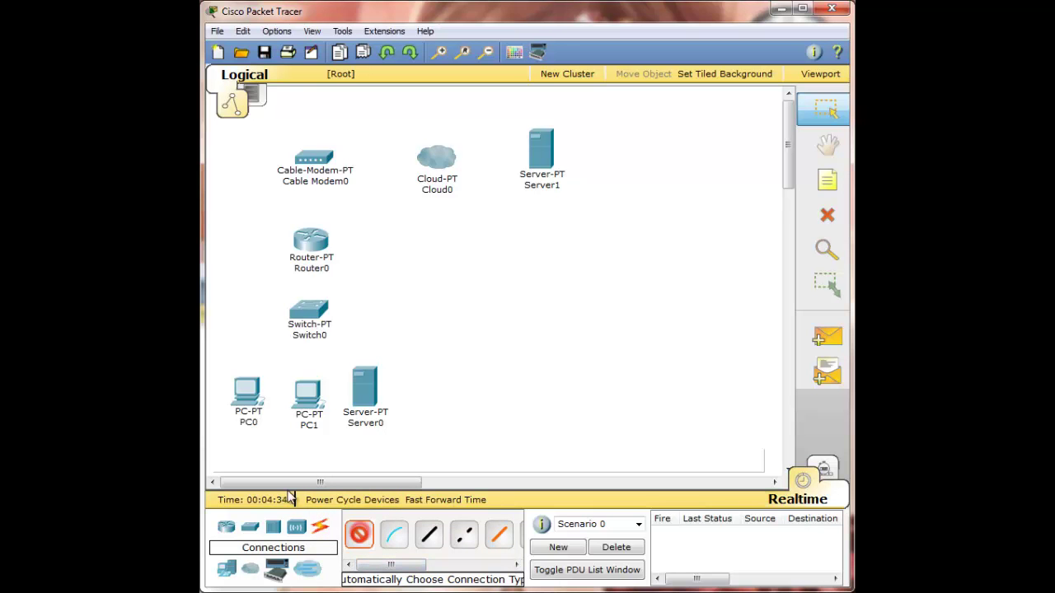
click(248, 394)
click(303, 317)
click(359, 536)
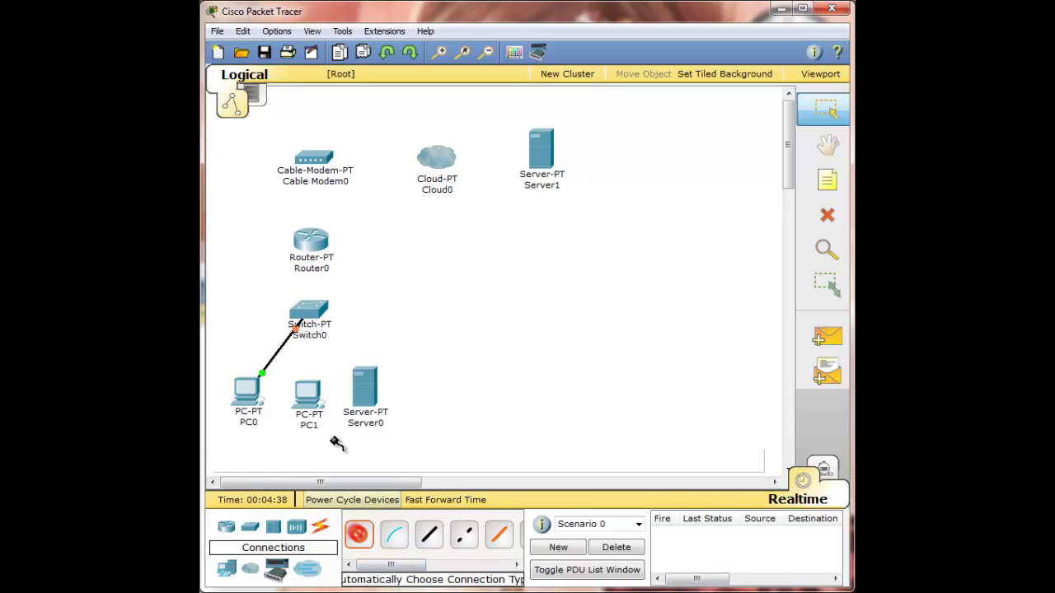
click(306, 392)
click(300, 313)
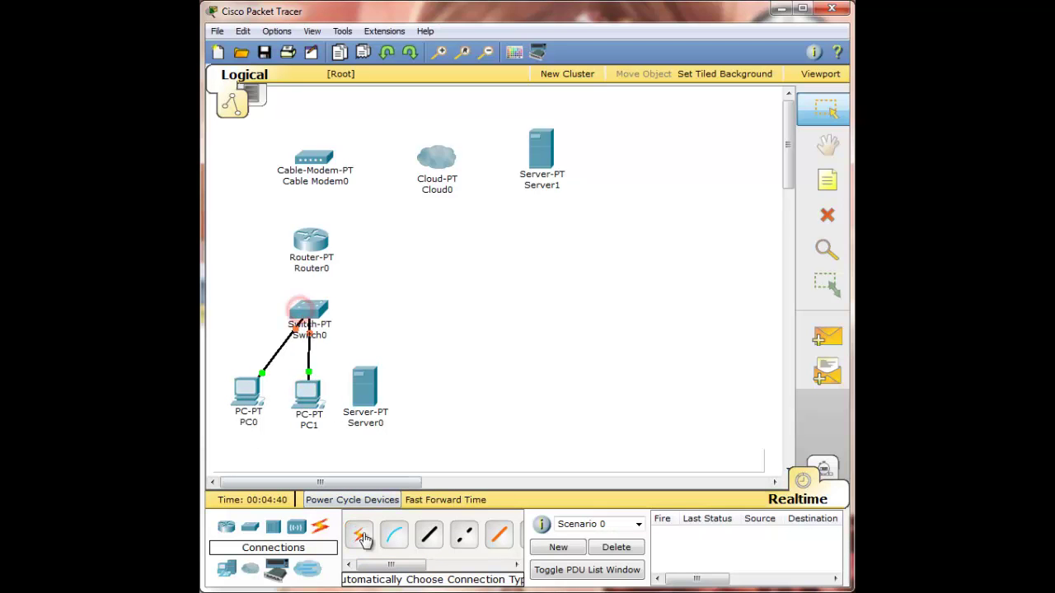
click(358, 536)
click(359, 390)
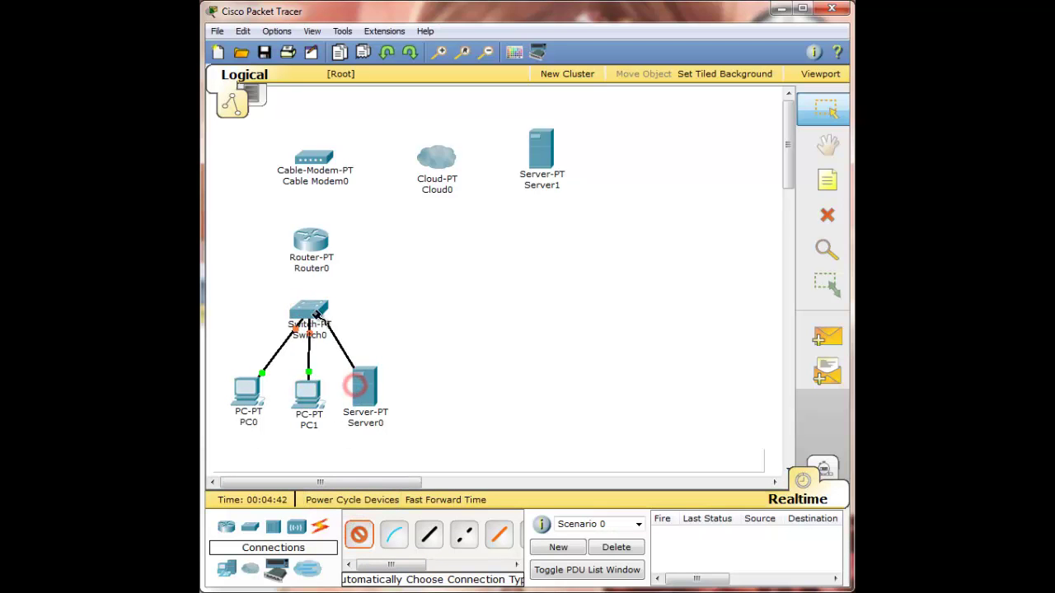
click(305, 312)
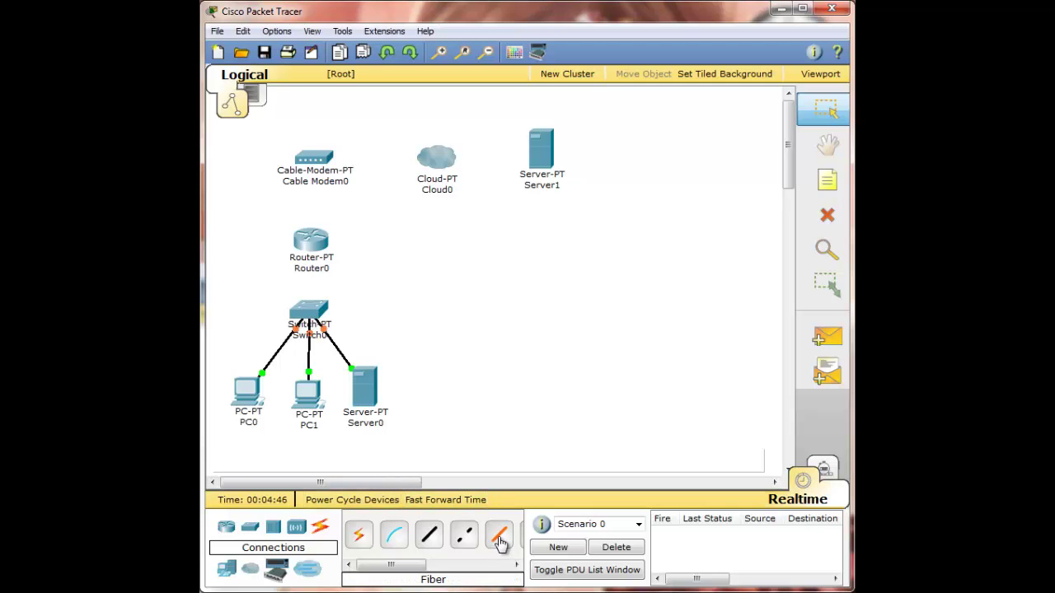
- Link FastEthernet4/1 on Switch0 to Router0 with a fiber cable
click(499, 538)
click(307, 306)
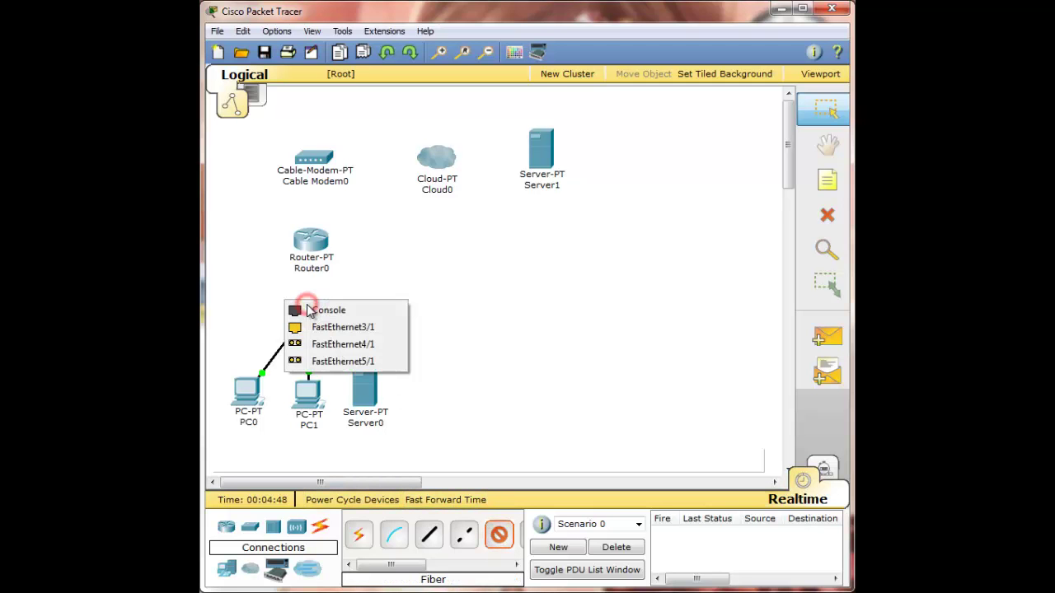
click(328, 346)
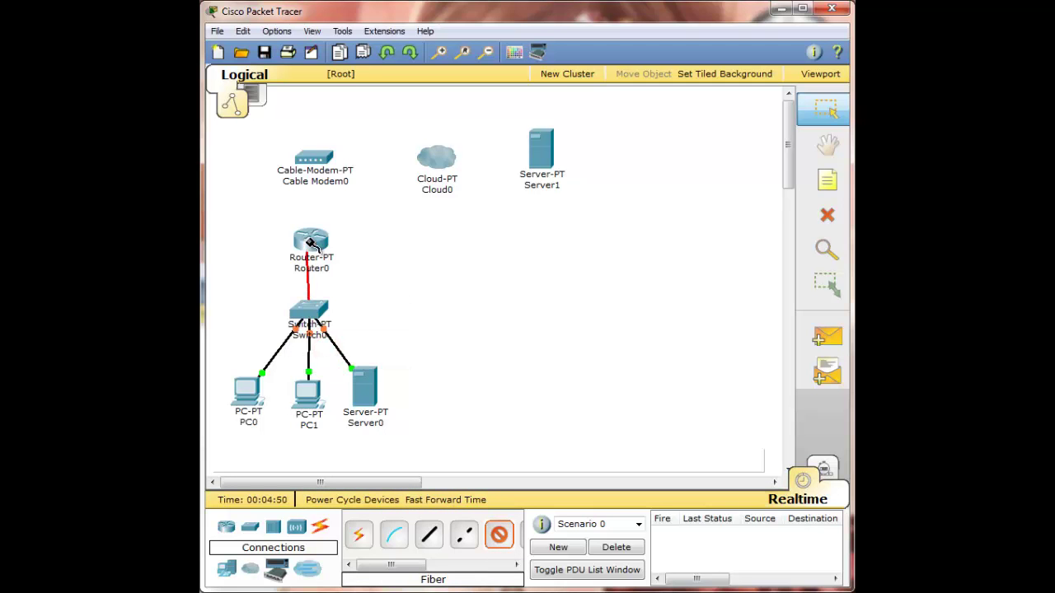
click(307, 240)
click(319, 323)
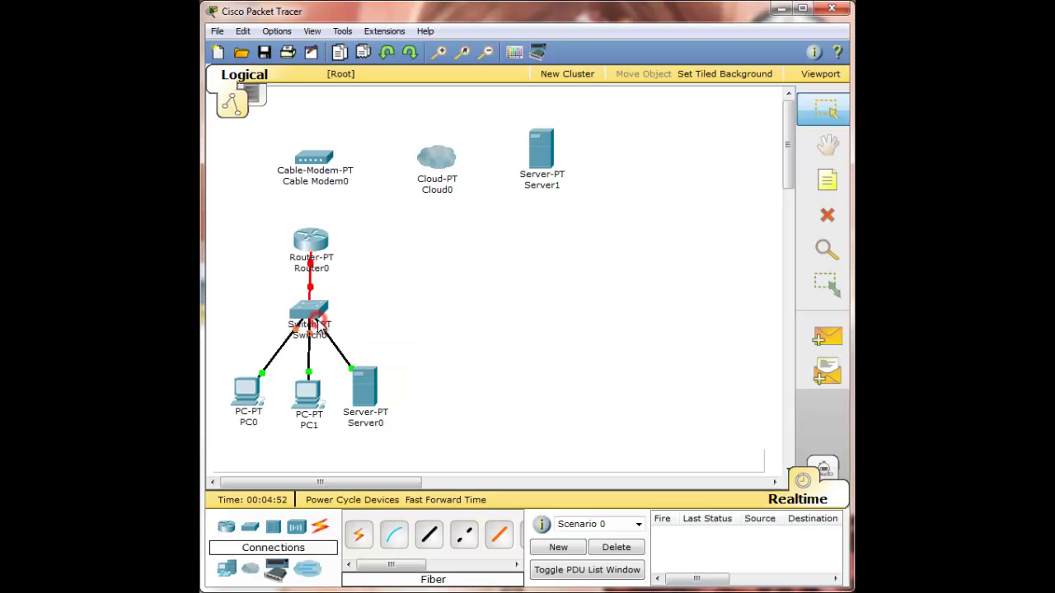
- Connect Router0 to Cable Modem0 and Cable Modem0 to Cloud0 using automatically chosen connection types
click(354, 534)
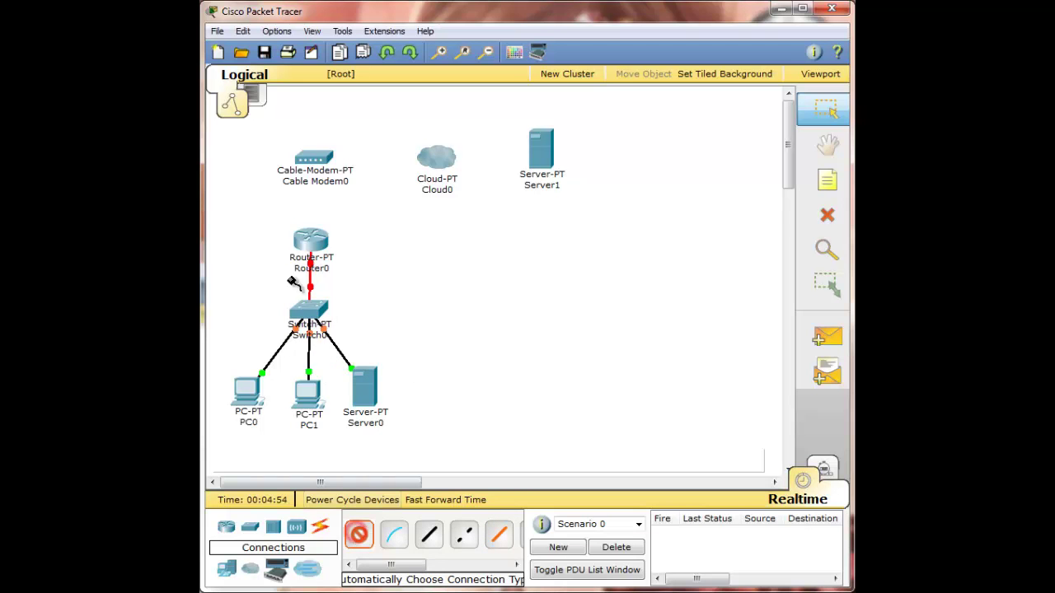
click(302, 234)
click(310, 155)
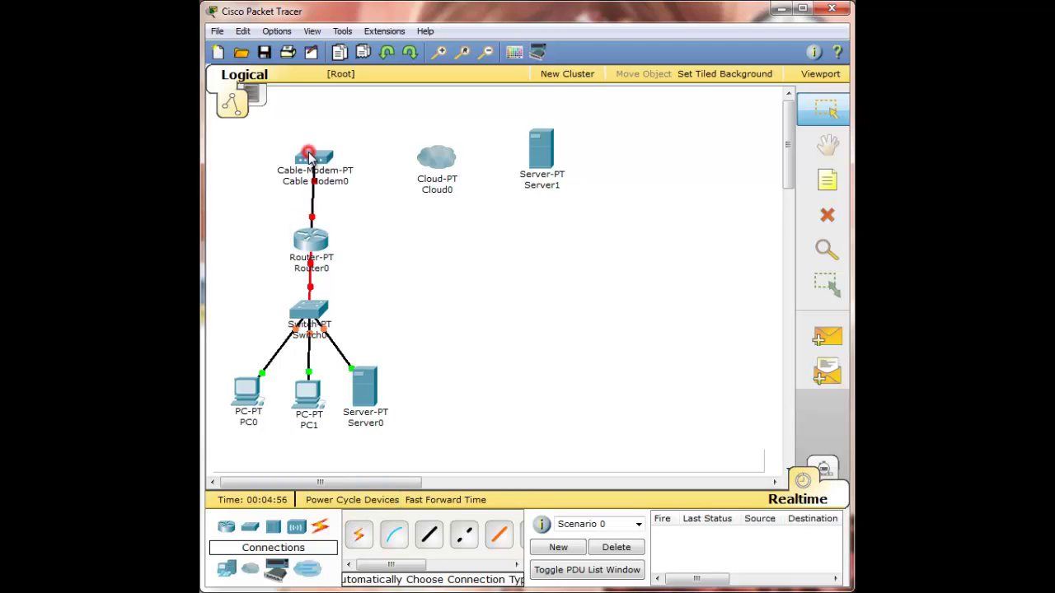
click(360, 535)
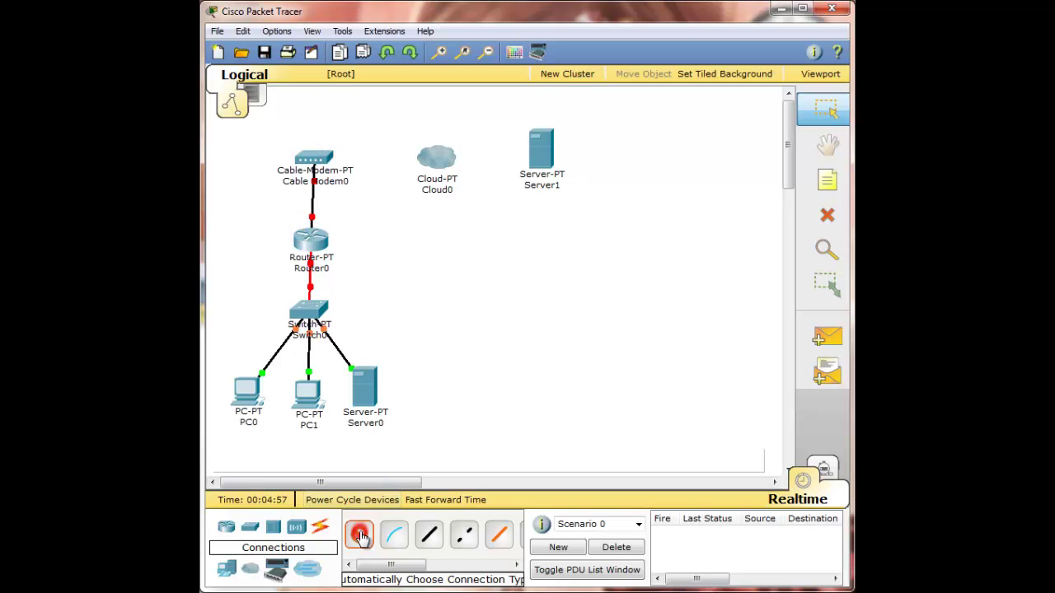
click(315, 157)
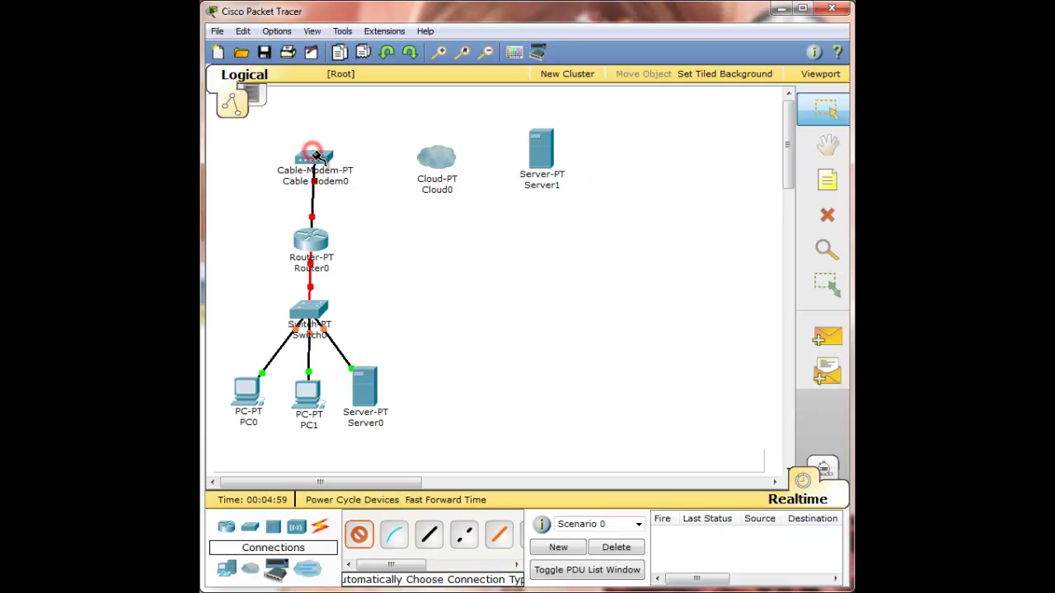
click(434, 157)
- Connect Cloud0 to Server1 with an automatically chosen connection and nudge Server1 level with the cloud
click(360, 536)
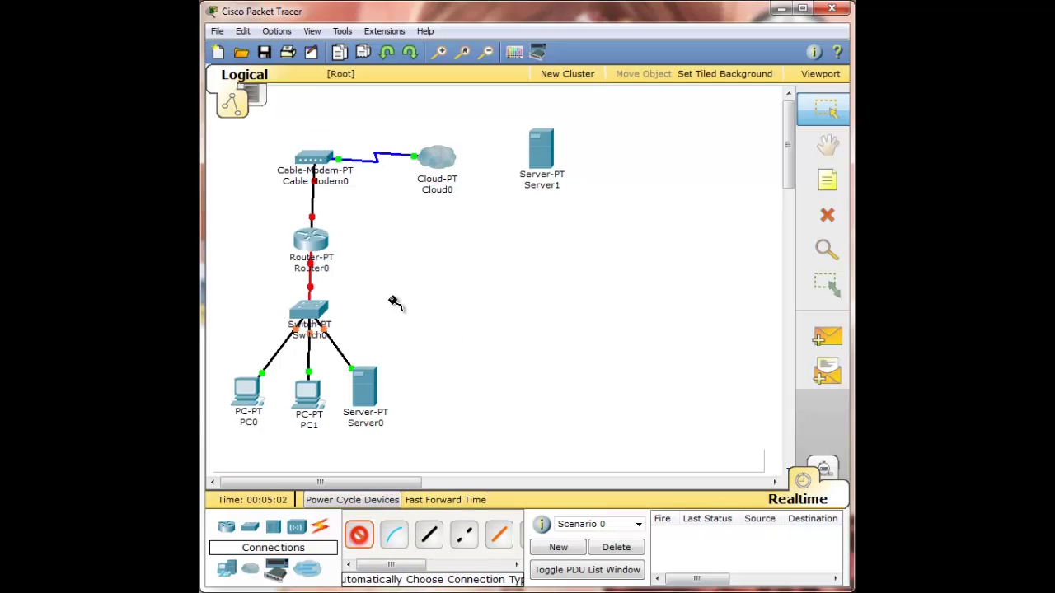
click(441, 156)
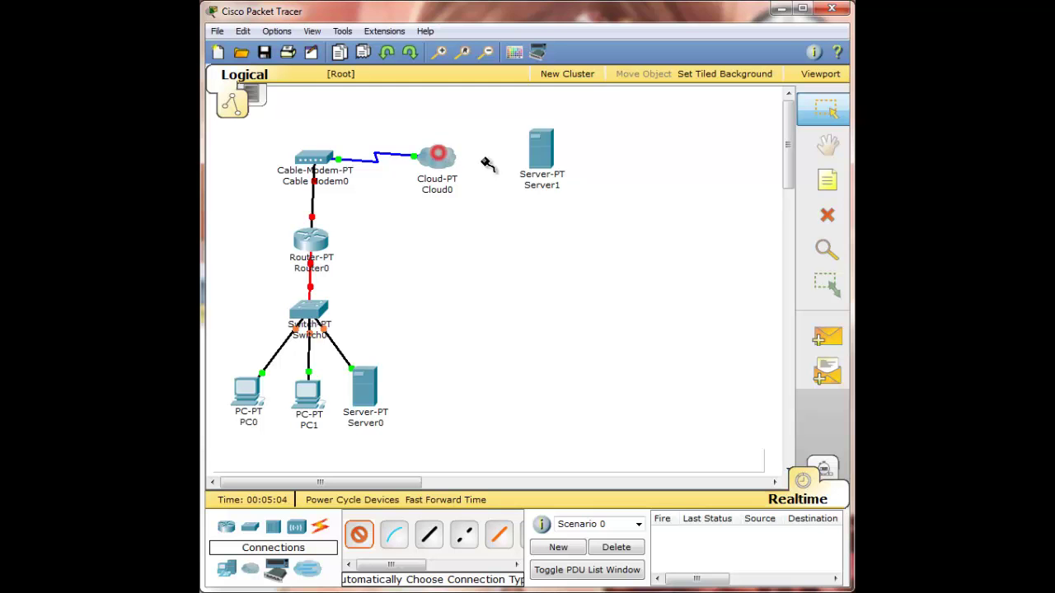
click(540, 151)
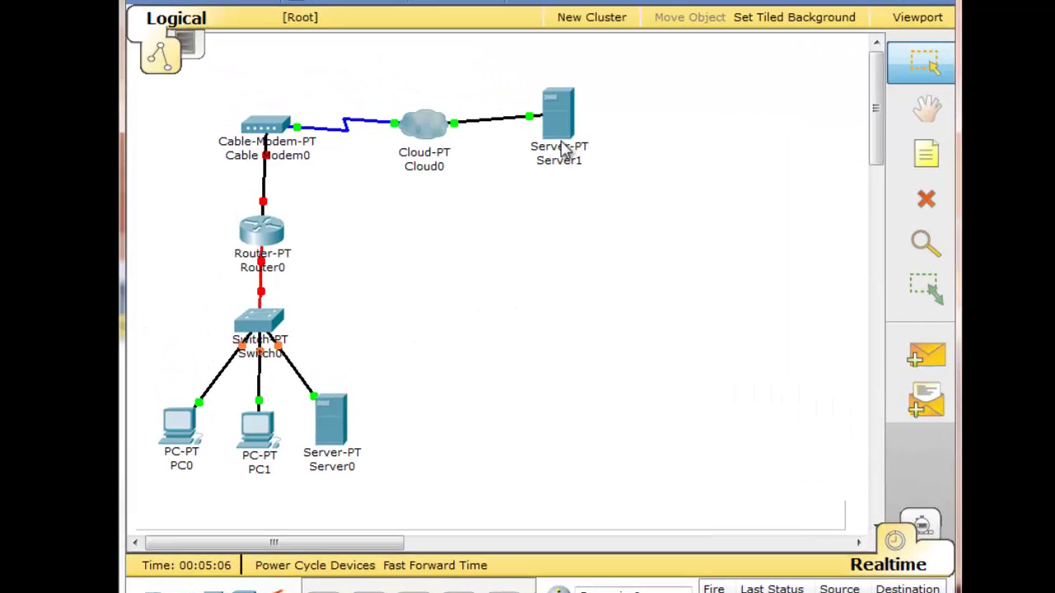
drag(541, 155, 542, 165)
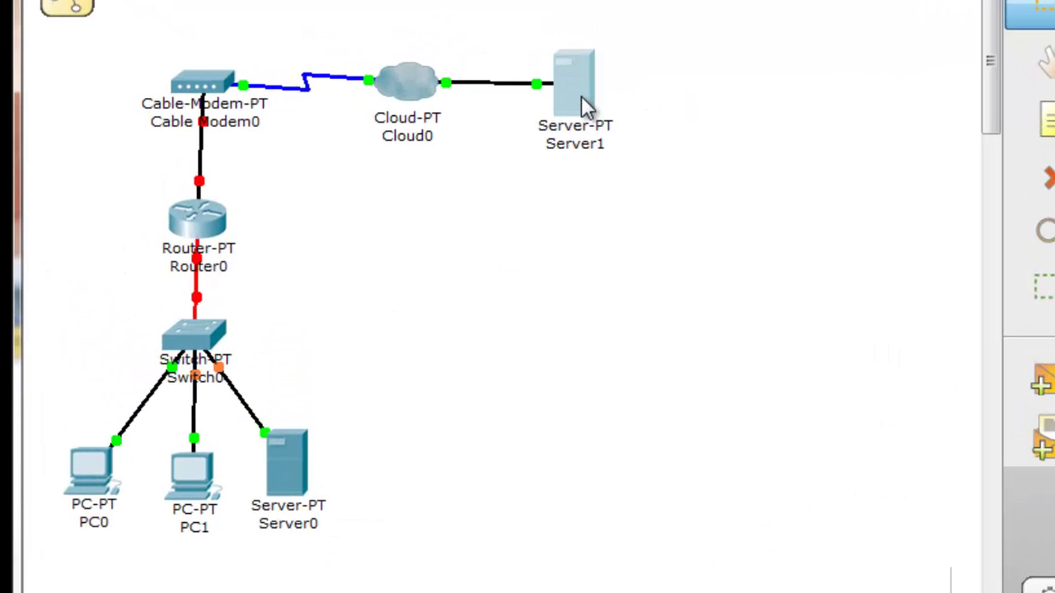
drag(581, 96, 579, 94)
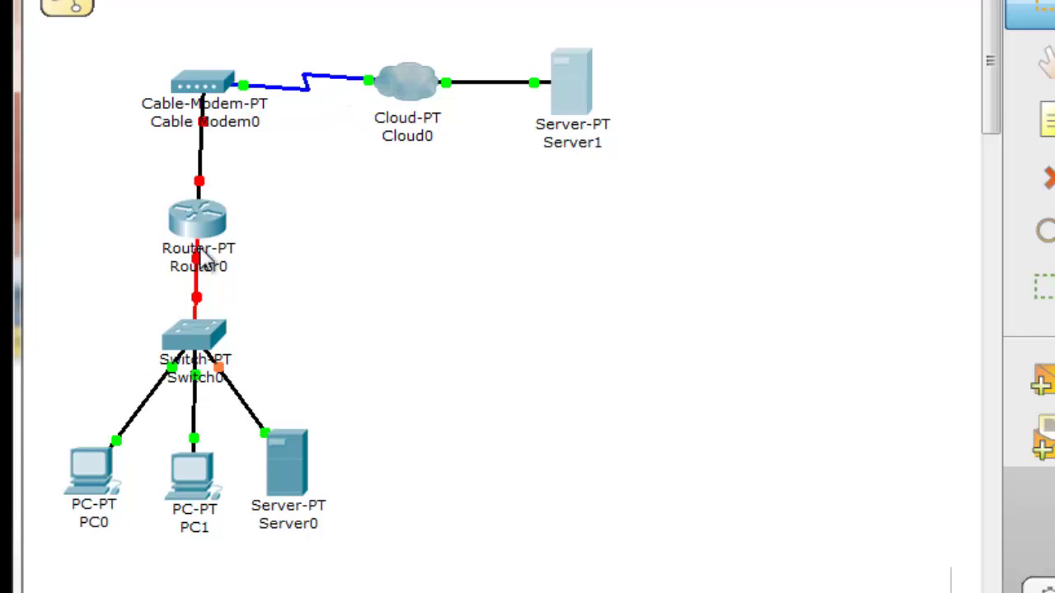
- Set the provider network of Cloud0's Ethernet6 interface to Cable
click(406, 89)
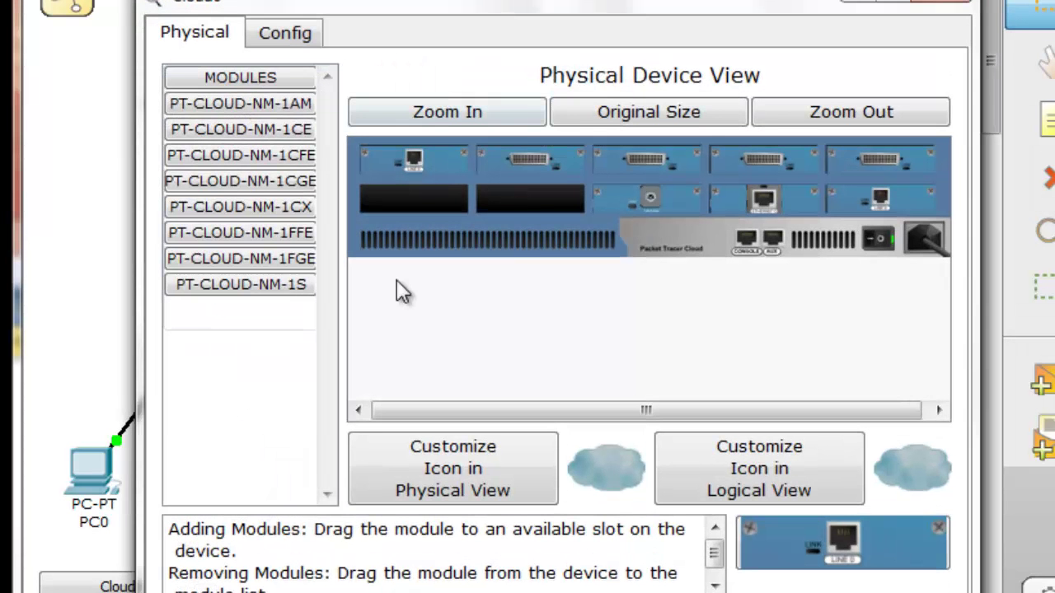
click(284, 37)
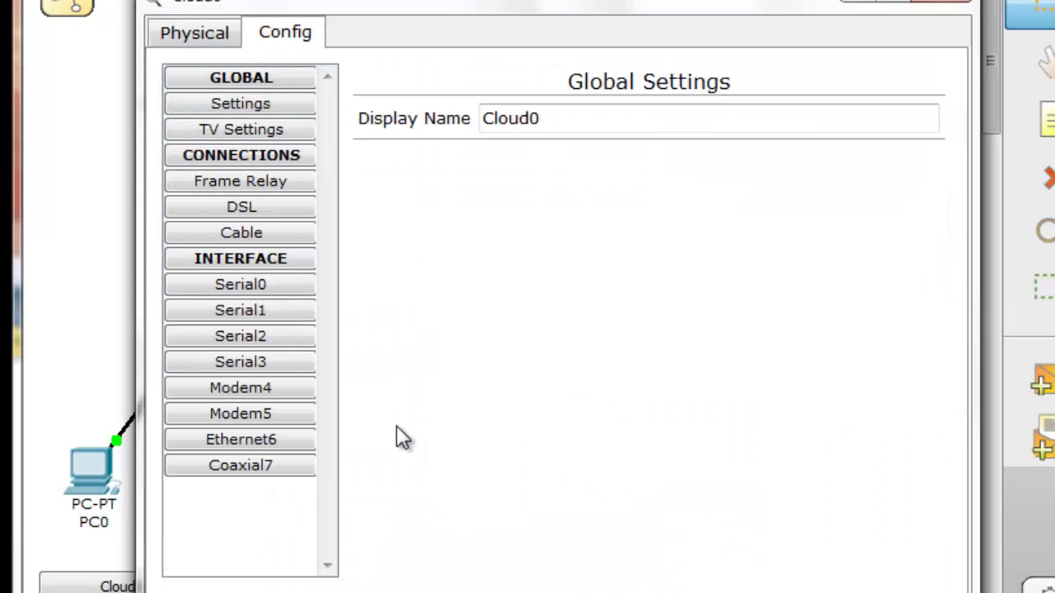
drag(462, 5, 356, 171)
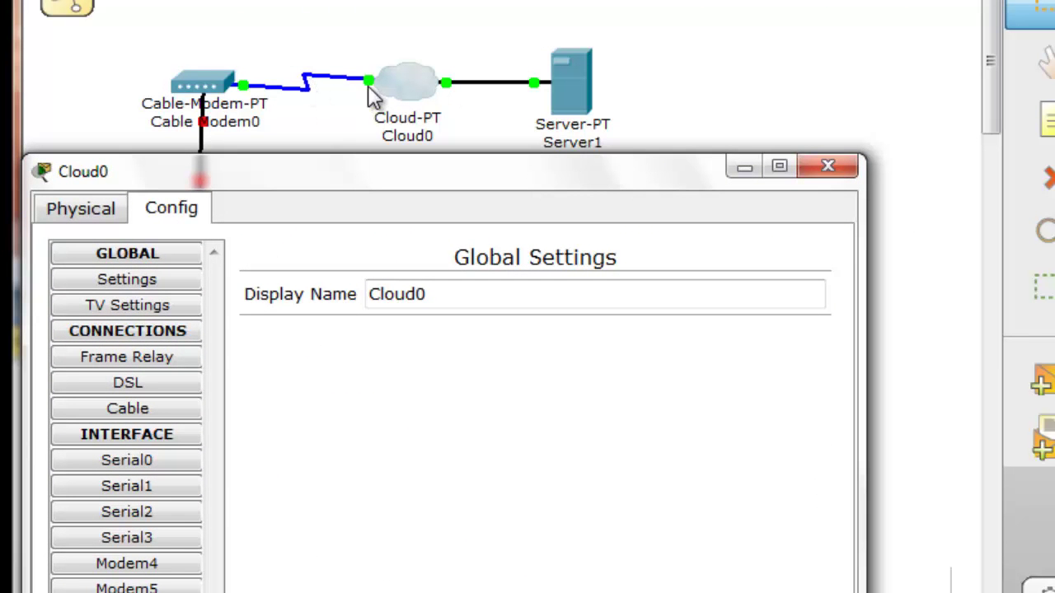
click(400, 36)
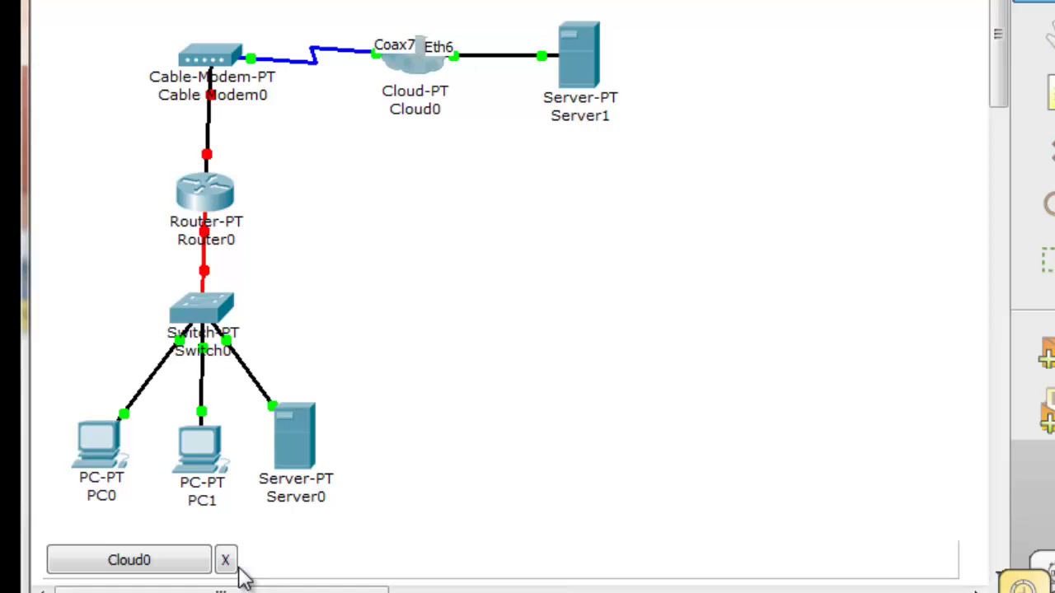
click(178, 569)
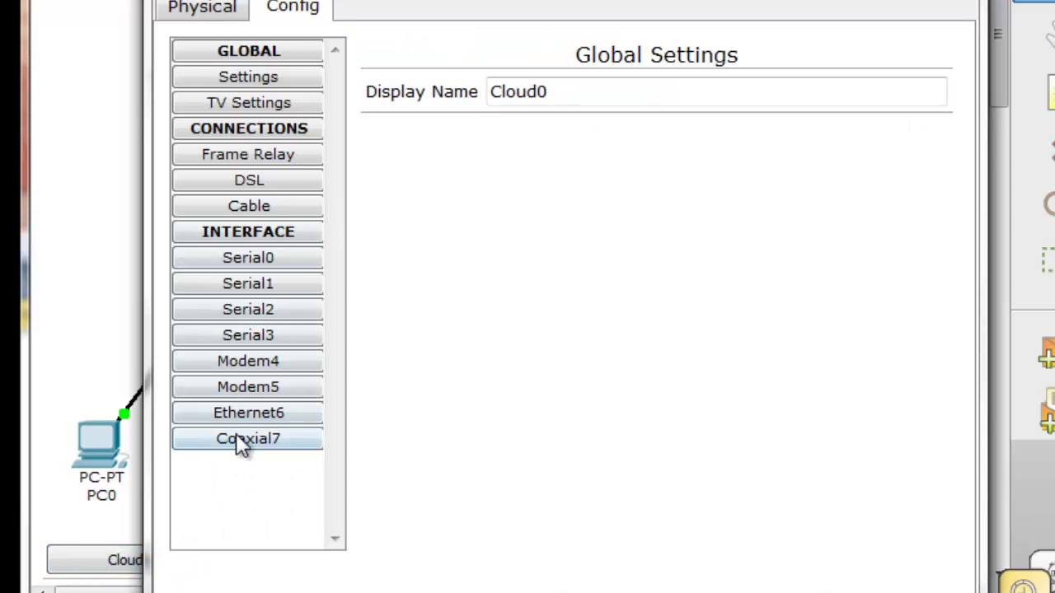
click(244, 442)
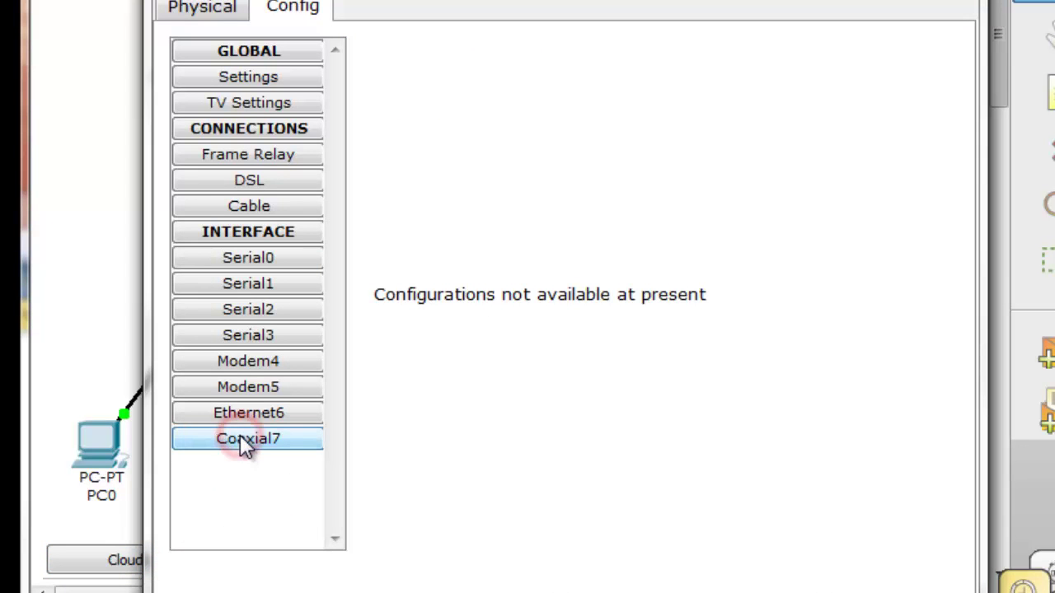
click(249, 413)
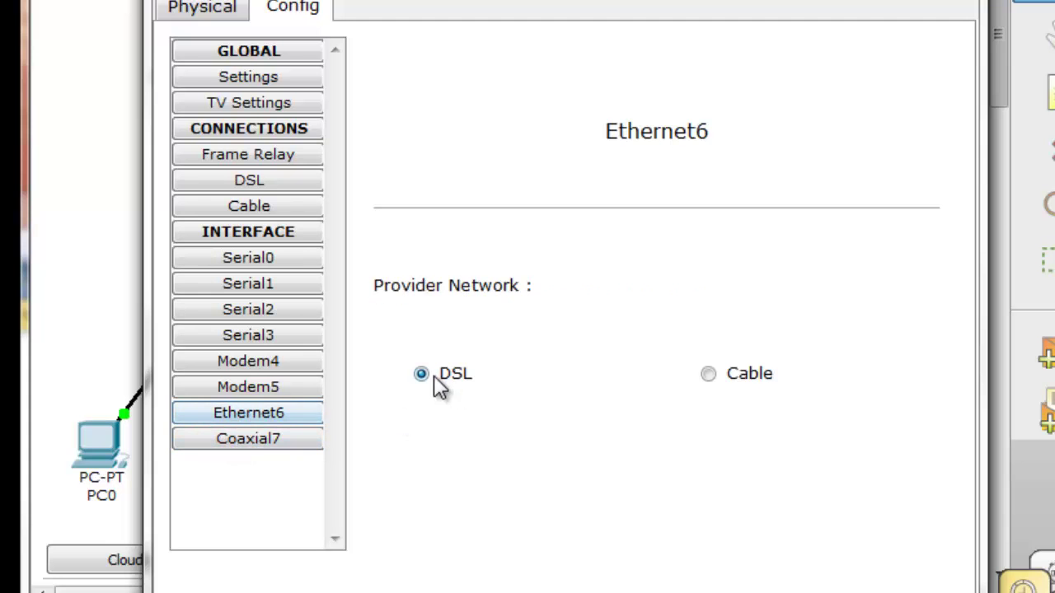
click(422, 373)
click(710, 373)
- Add a cable connection from Coaxial7 to Ethernet6 in Cloud0, check its port mapping and close the cloud's configuration
drag(370, 5, 336, 0)
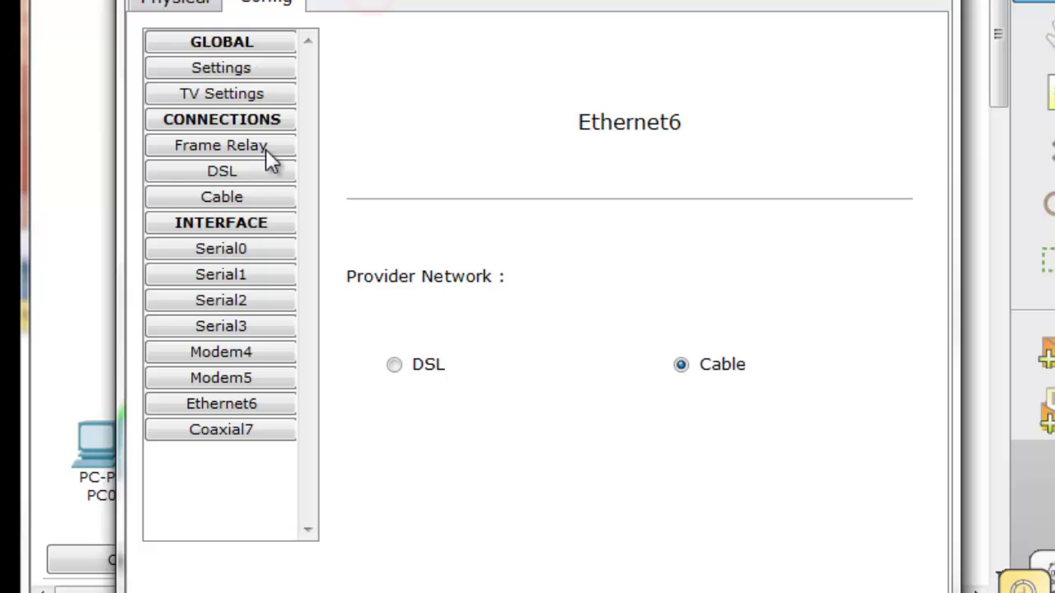
click(245, 199)
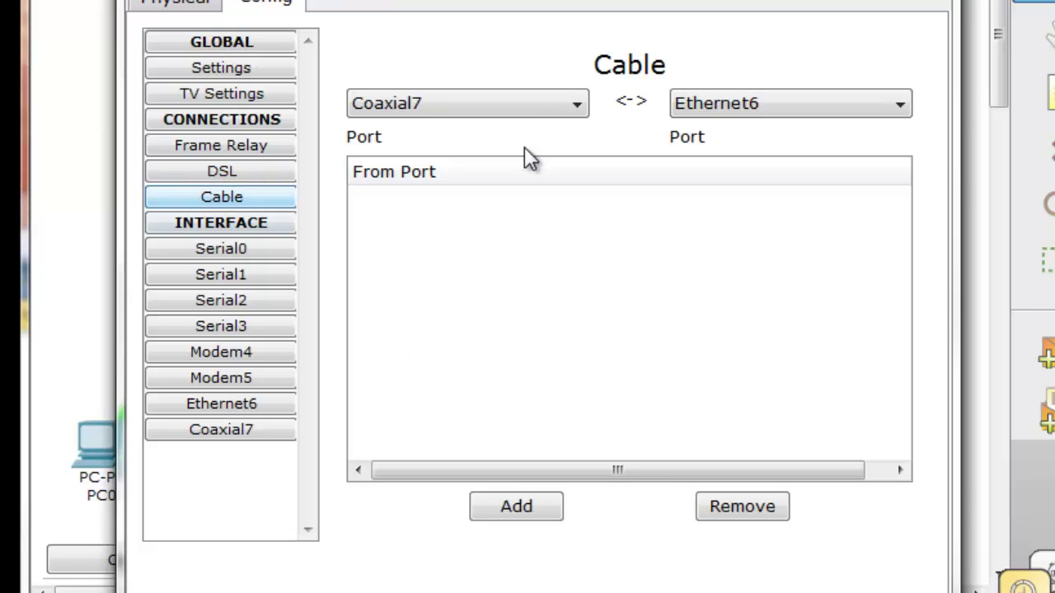
click(531, 509)
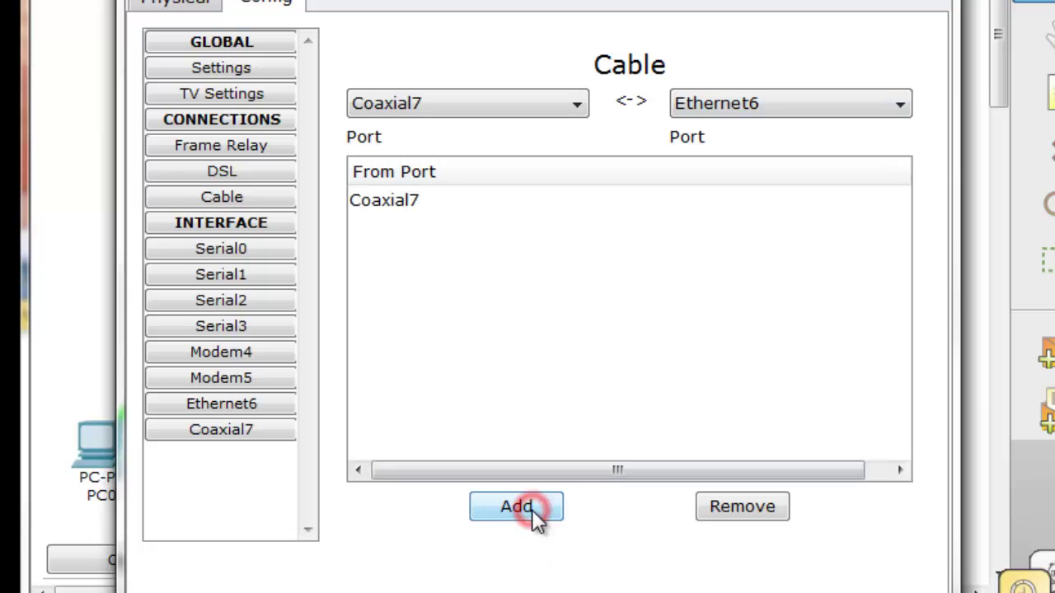
click(588, 469)
drag(588, 469, 478, 210)
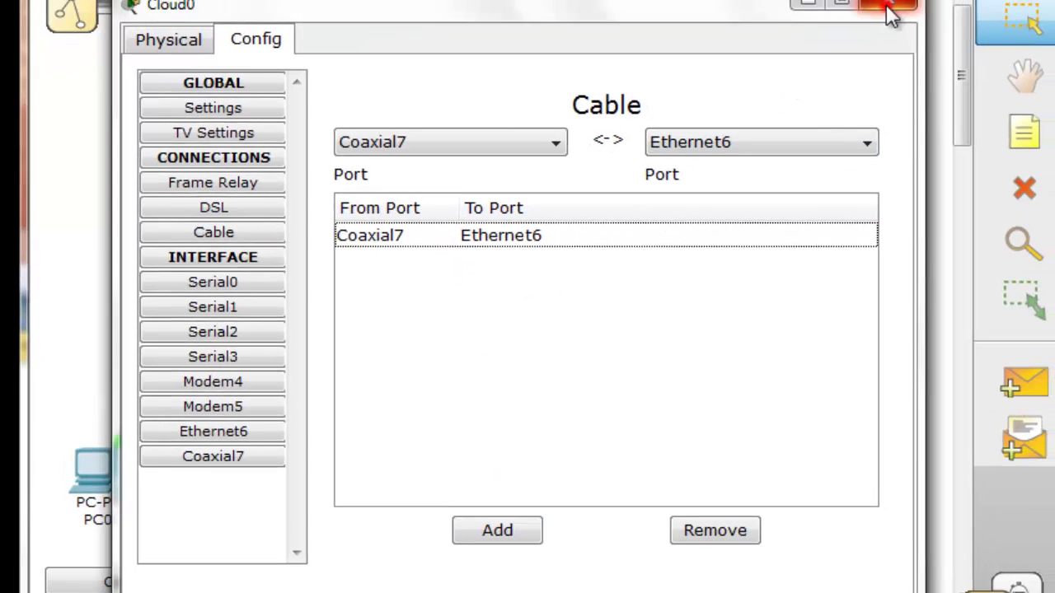
click(890, 11)
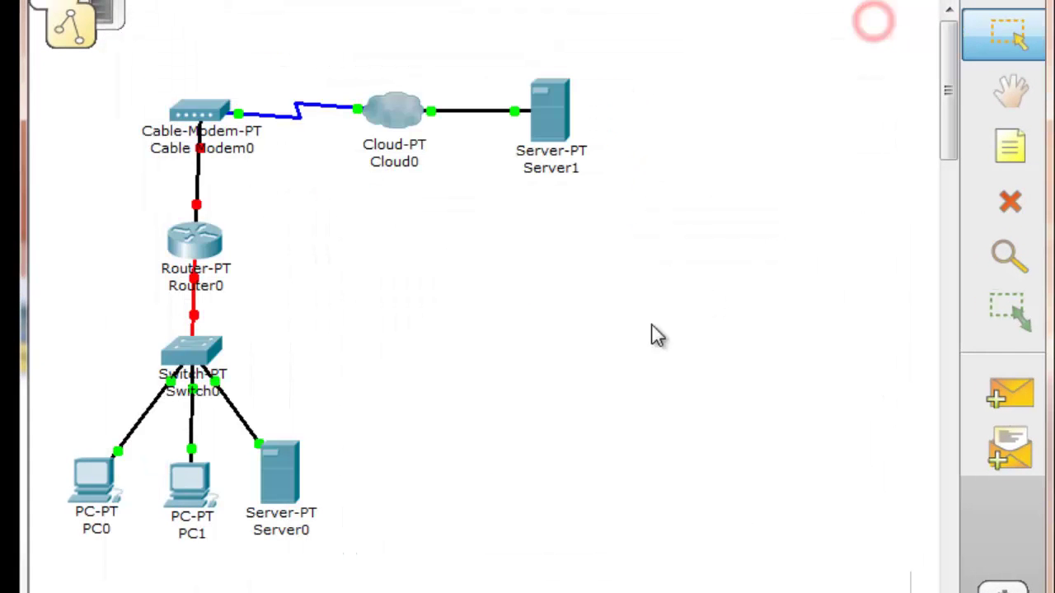
- Nudge Server1 slightly and review the IP address notes beside Server0 and the link between Router0 and Switch0
click(615, 343)
drag(544, 118, 544, 111)
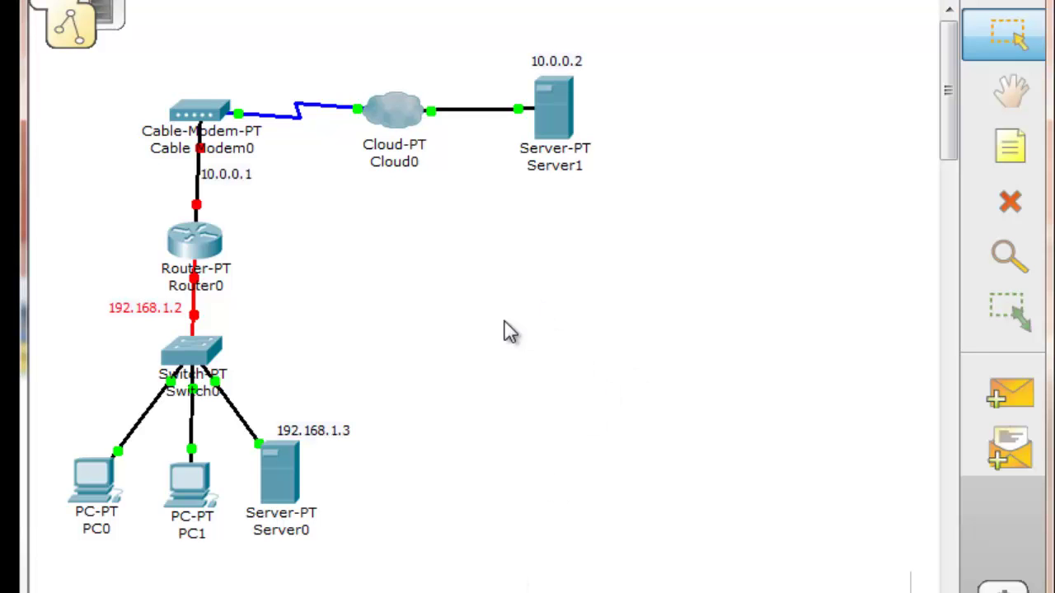
click(336, 432)
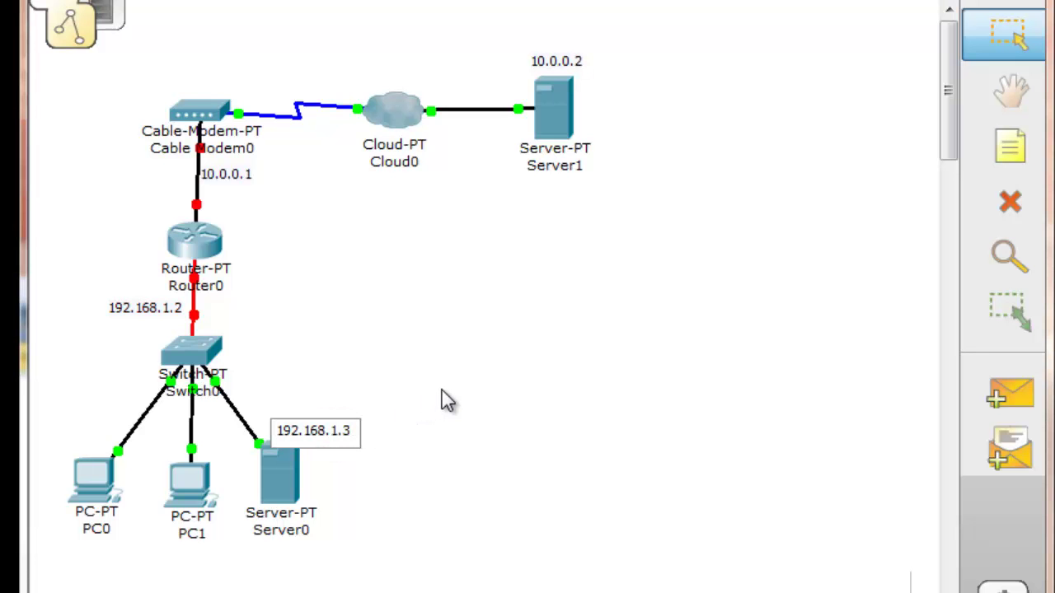
click(319, 378)
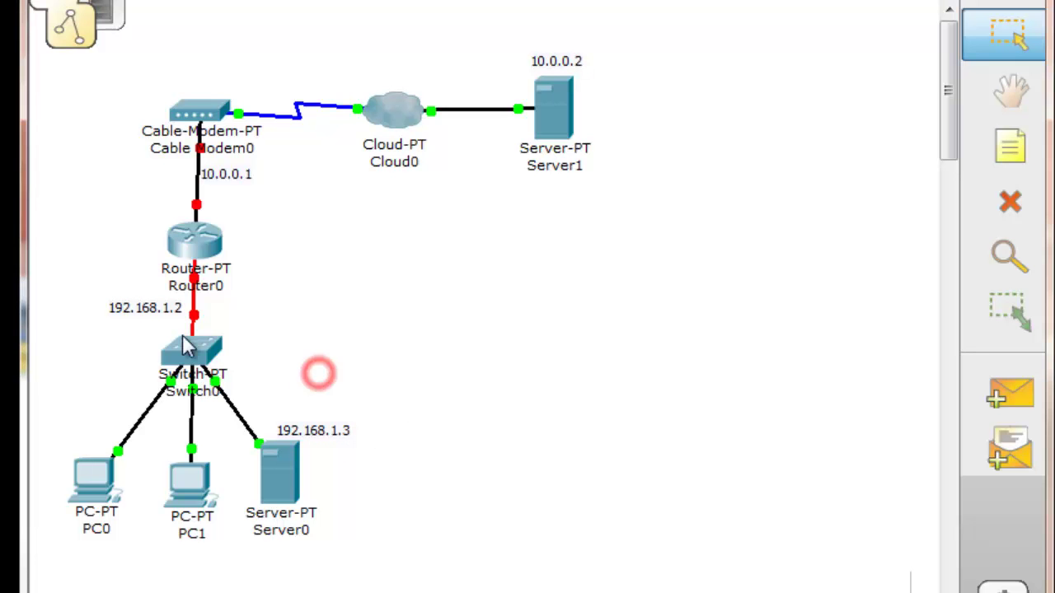
click(144, 317)
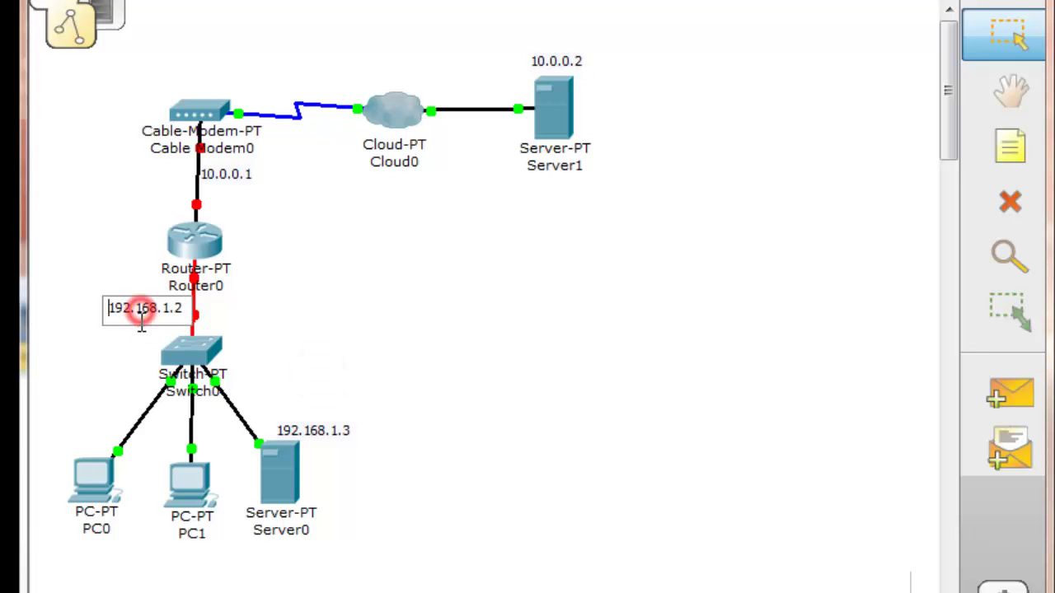
click(273, 318)
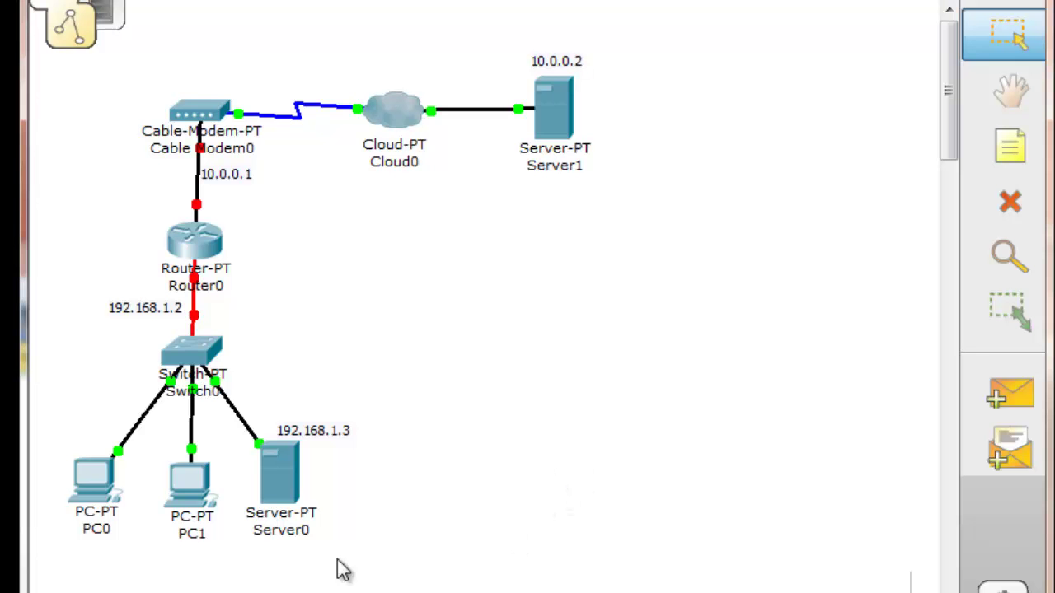
- Assign Server0 the static IP address 192.168.1.3 with subnet mask 255.255.255.0 and default gateway 192.168.1.2
click(282, 482)
drag(462, 37, 460, 174)
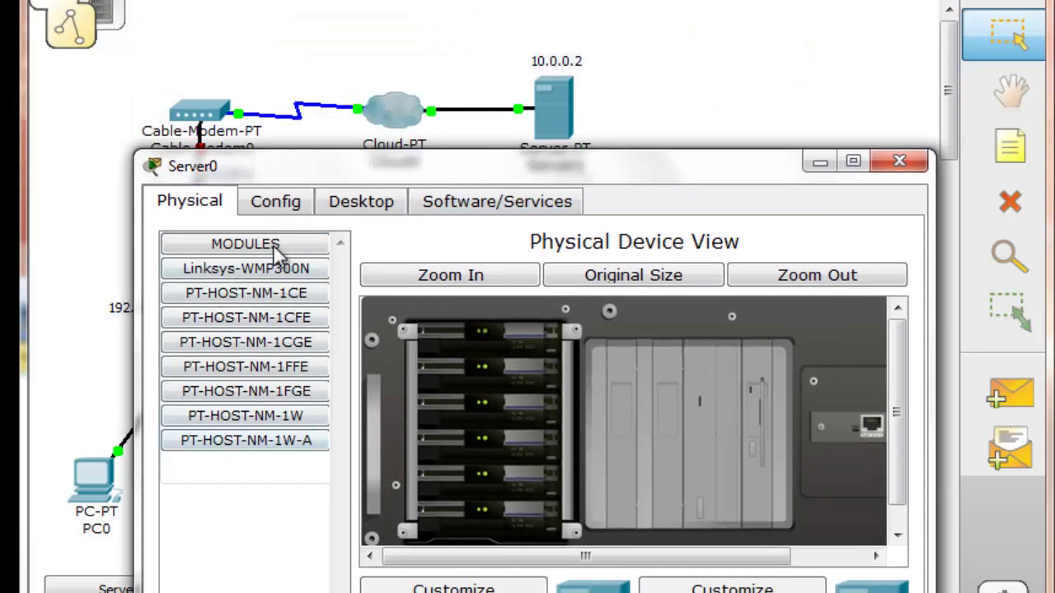
click(290, 205)
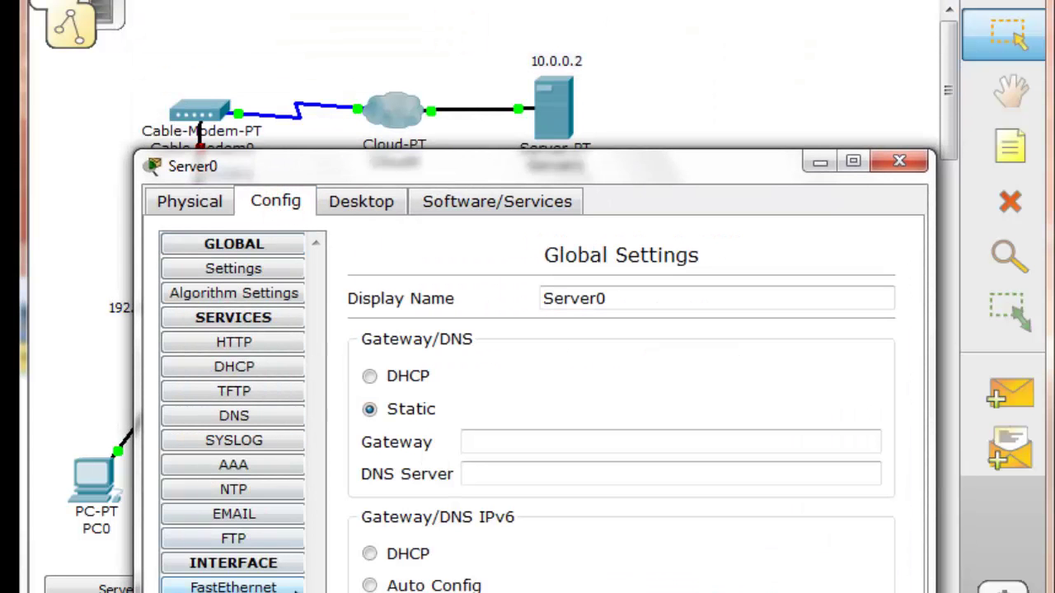
click(398, 209)
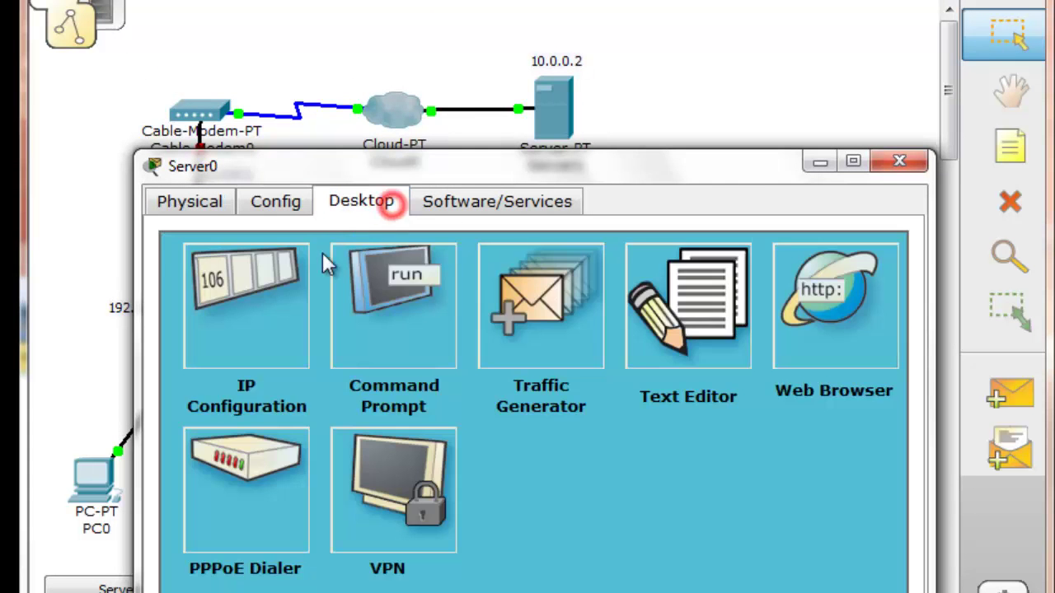
click(287, 279)
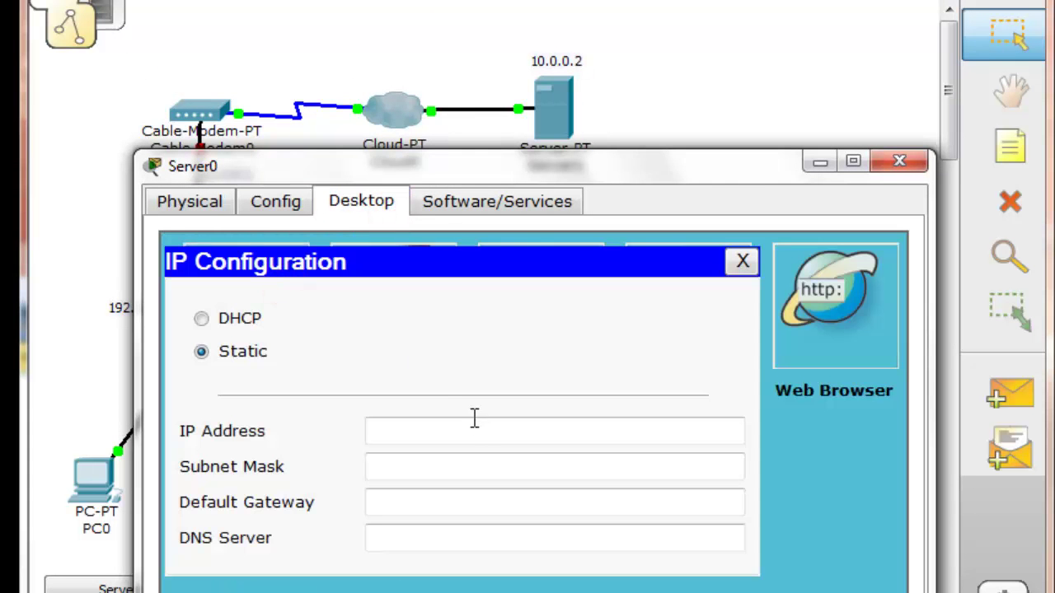
click(472, 422)
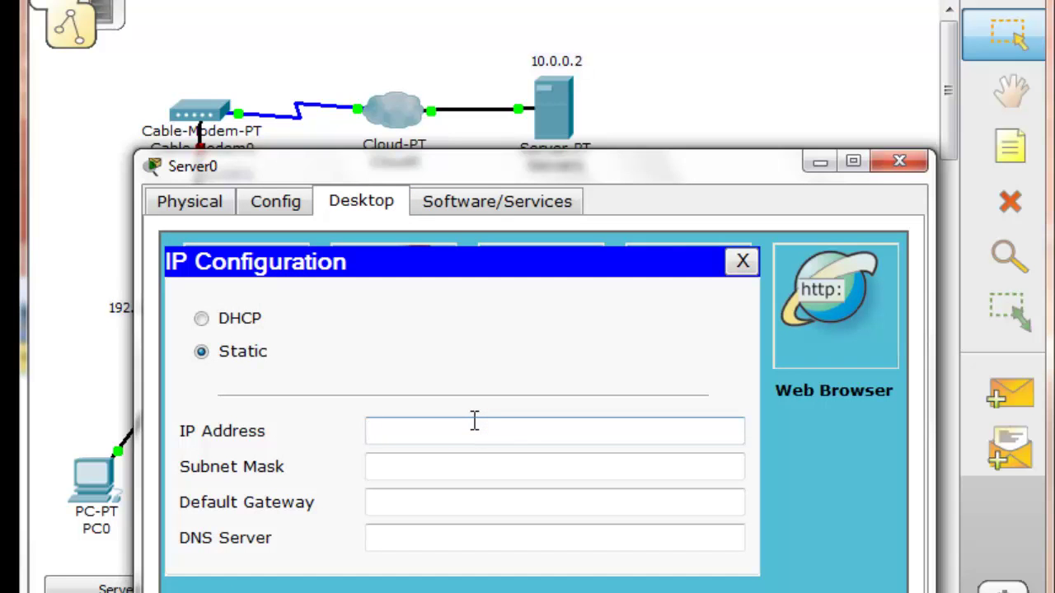
text(192.168)
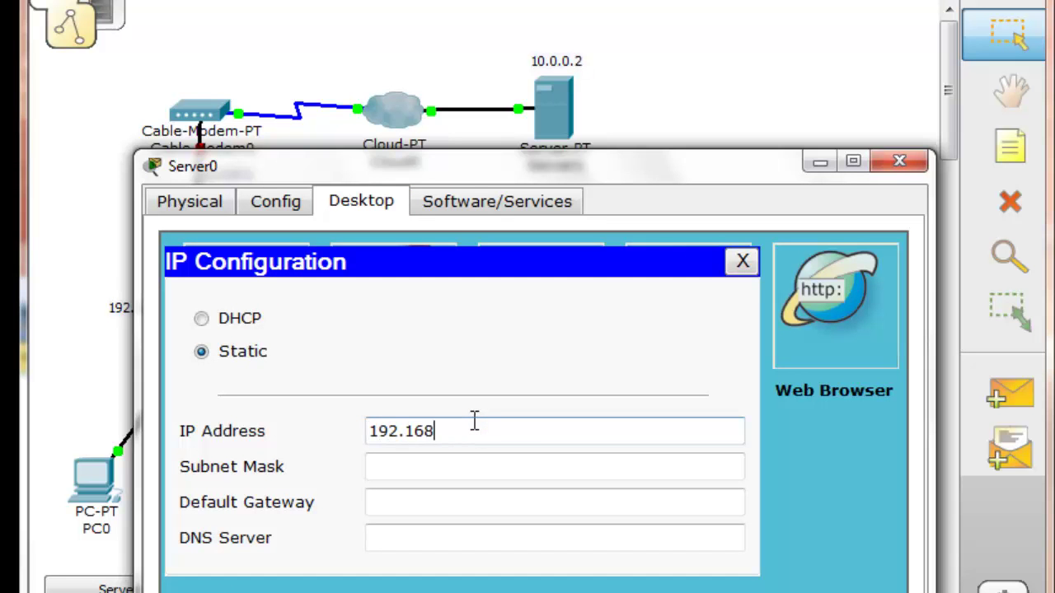
text(.1.3)
click(379, 504)
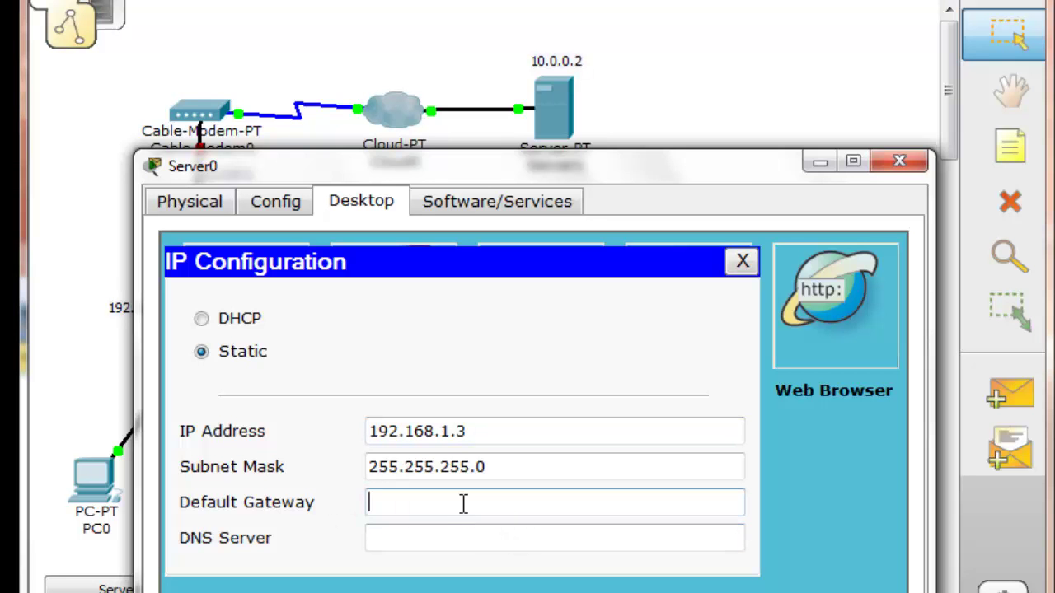
text(192.168.1.2)
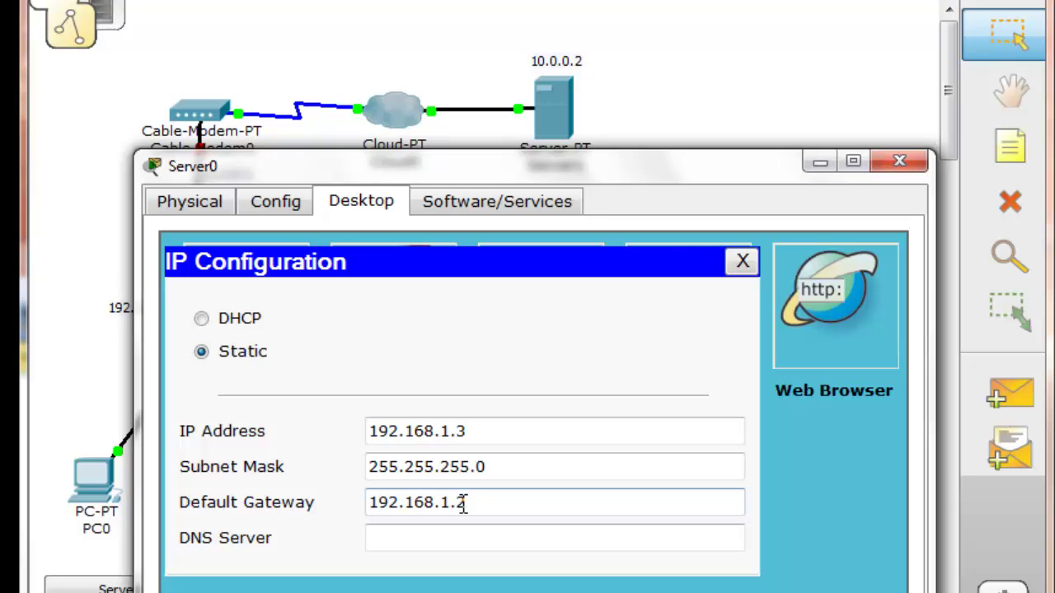
click(744, 262)
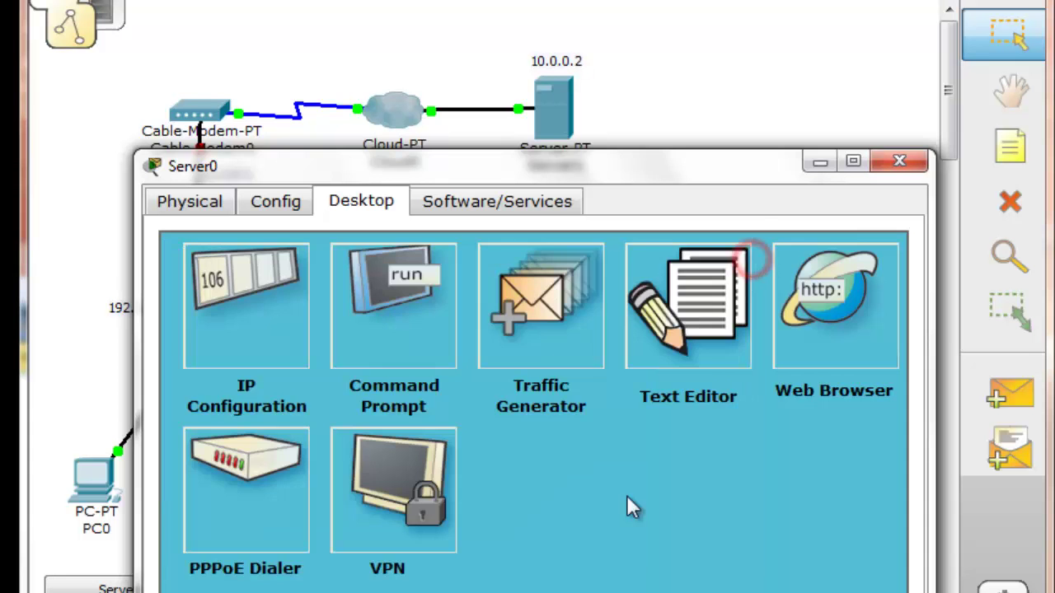
- In Server0's DHCP service settings, set the serverPool default gateway to 192.168.1.2 and the DNS server to 192.168.1.3
click(266, 206)
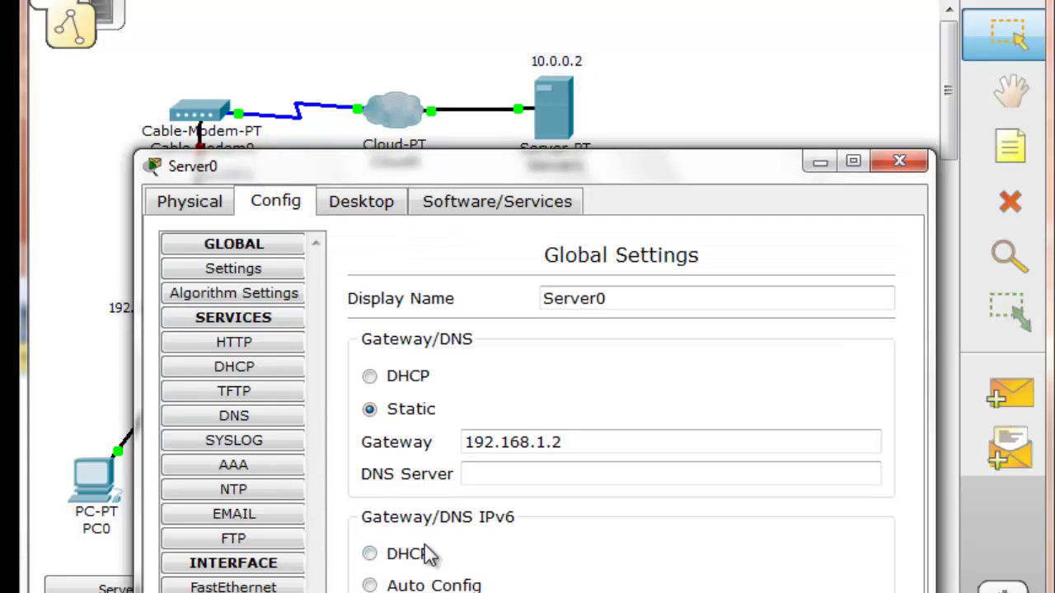
click(247, 375)
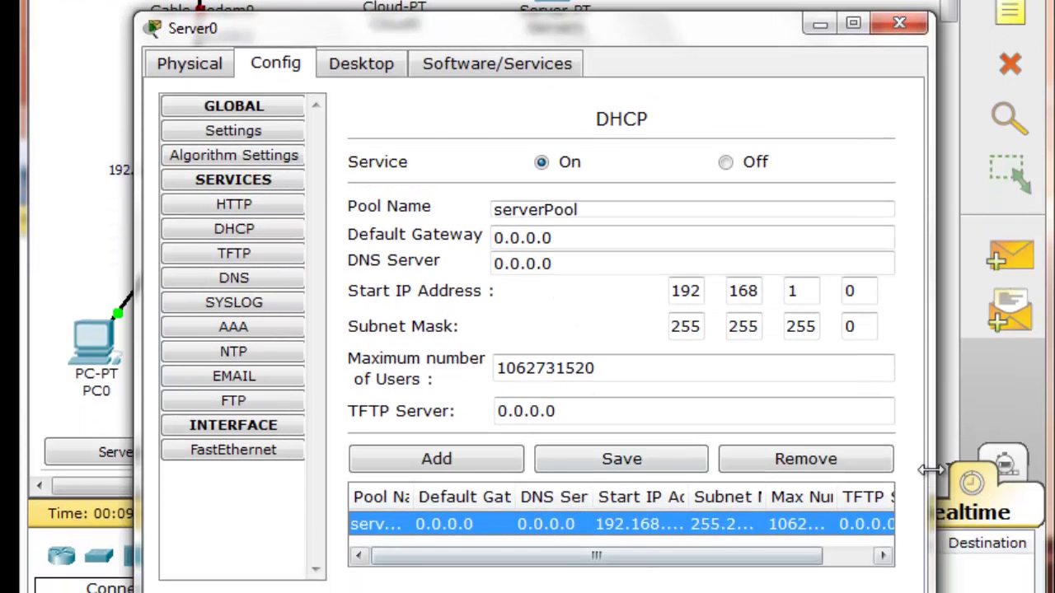
drag(930, 470, 1027, 458)
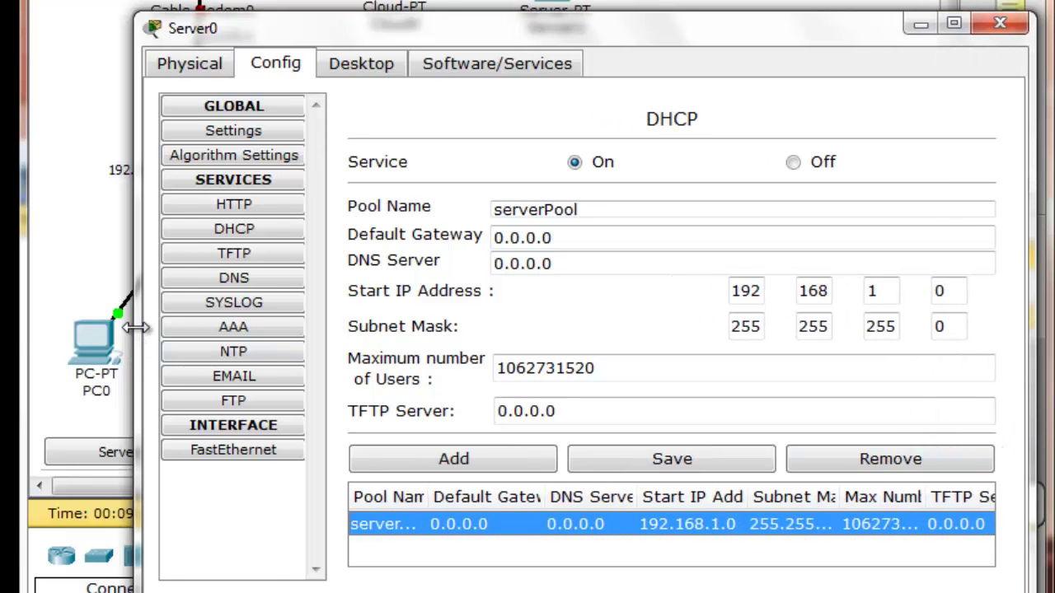
drag(135, 326, 32, 344)
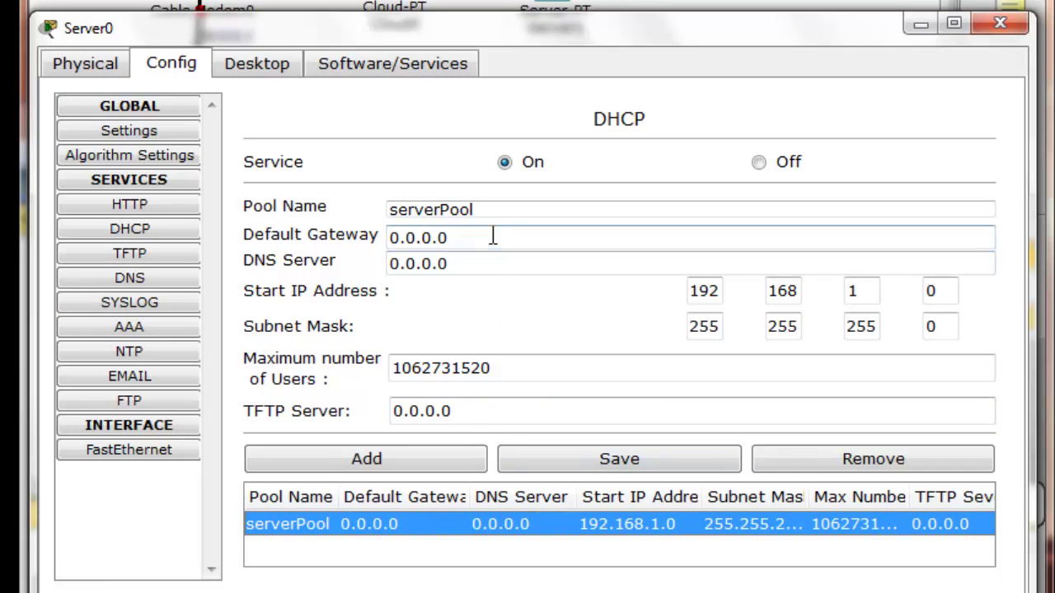
drag(490, 234, 388, 237)
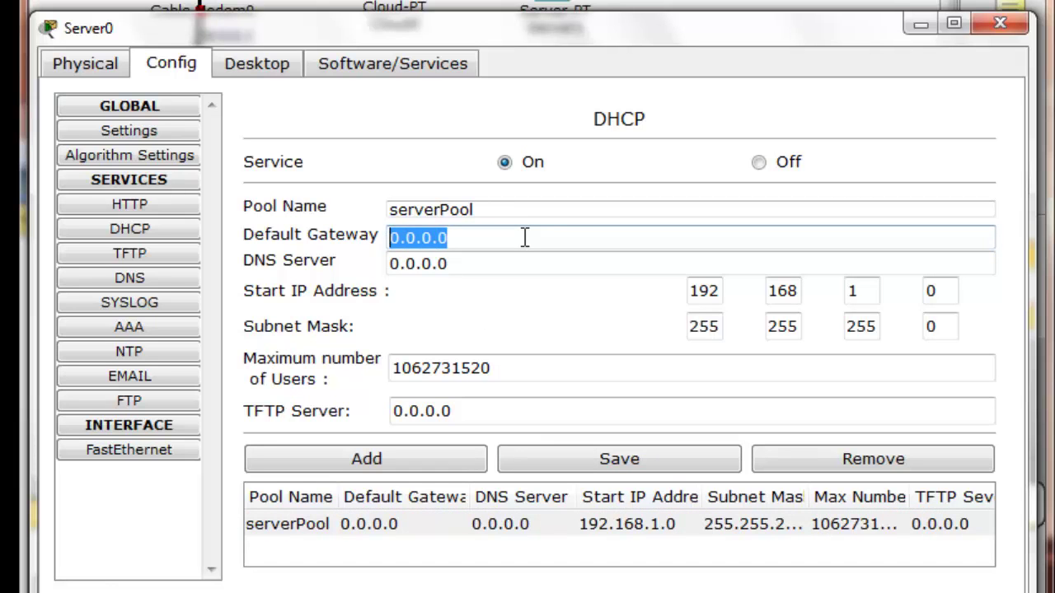
text(192.168.1.2)
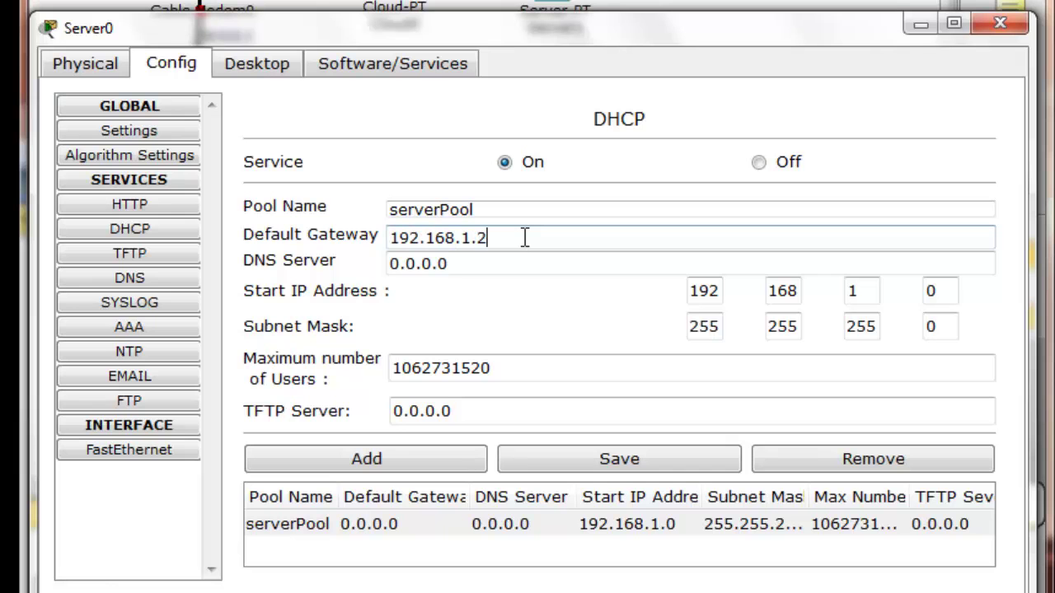
click(499, 262)
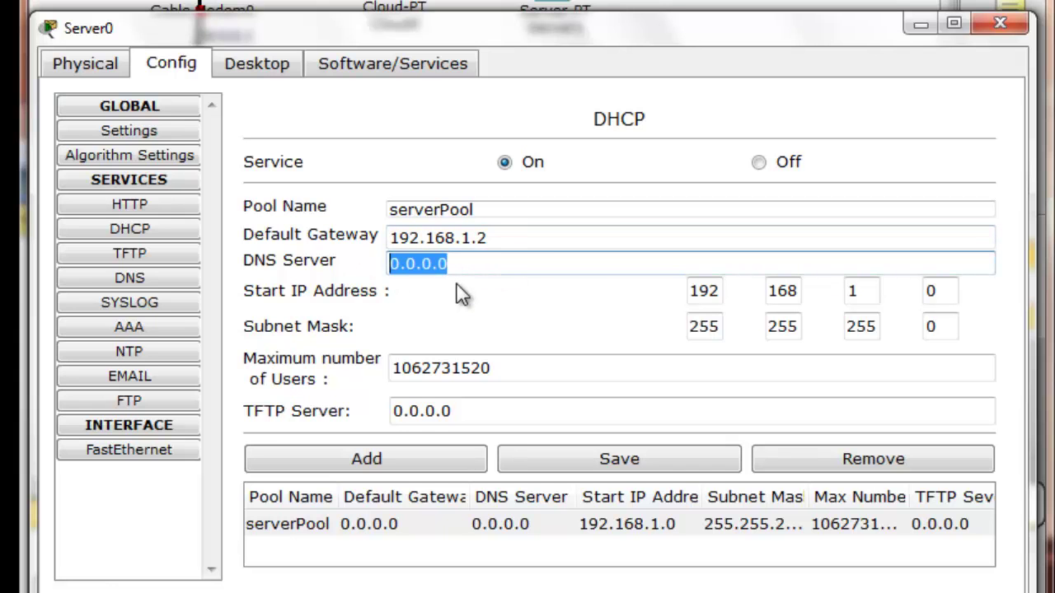
text(192.168.1.3)
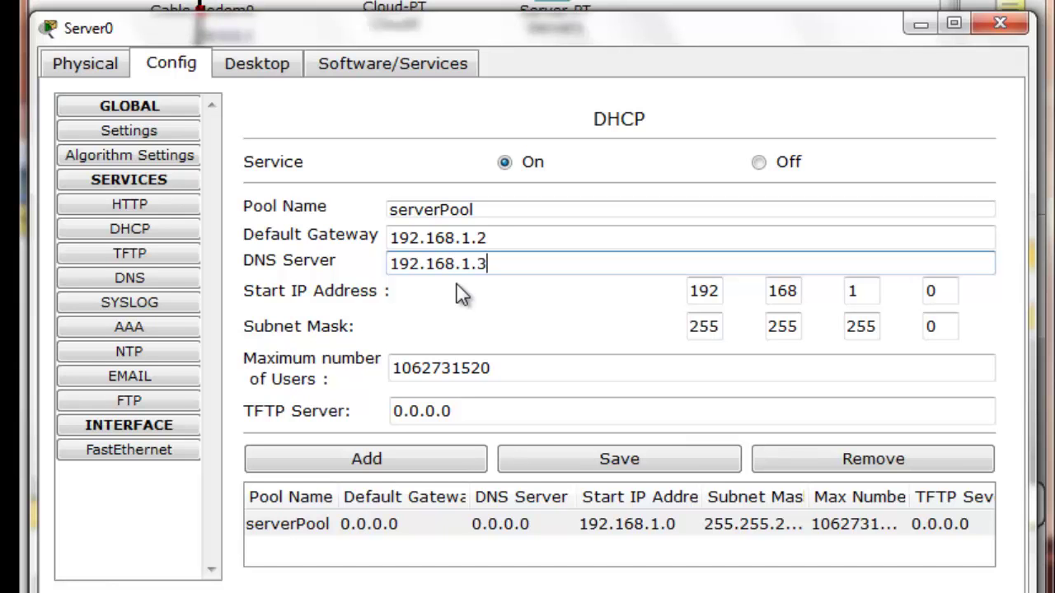
drag(511, 35, 507, 40)
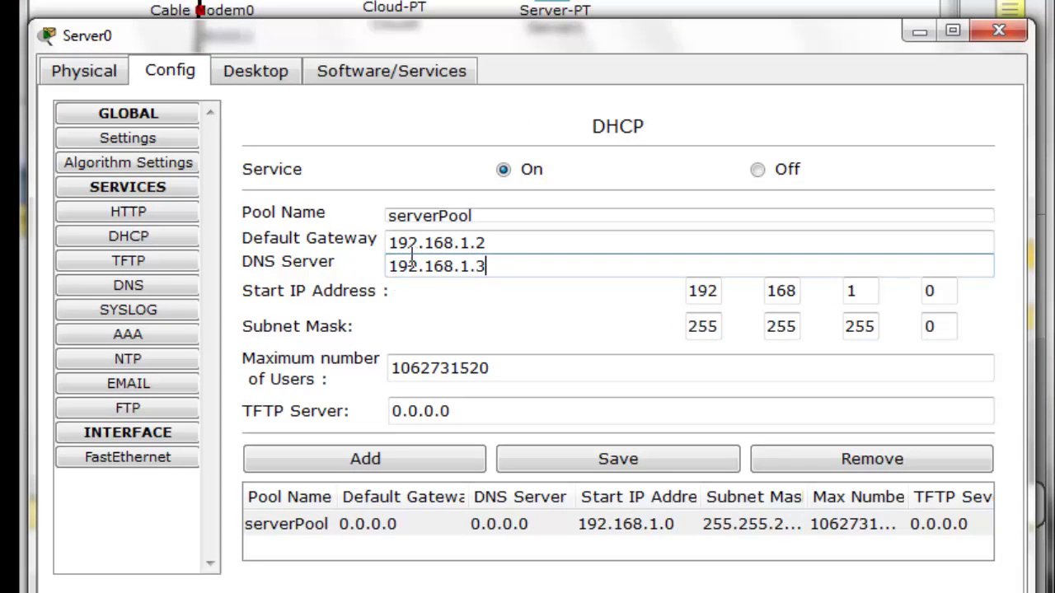
click(488, 243)
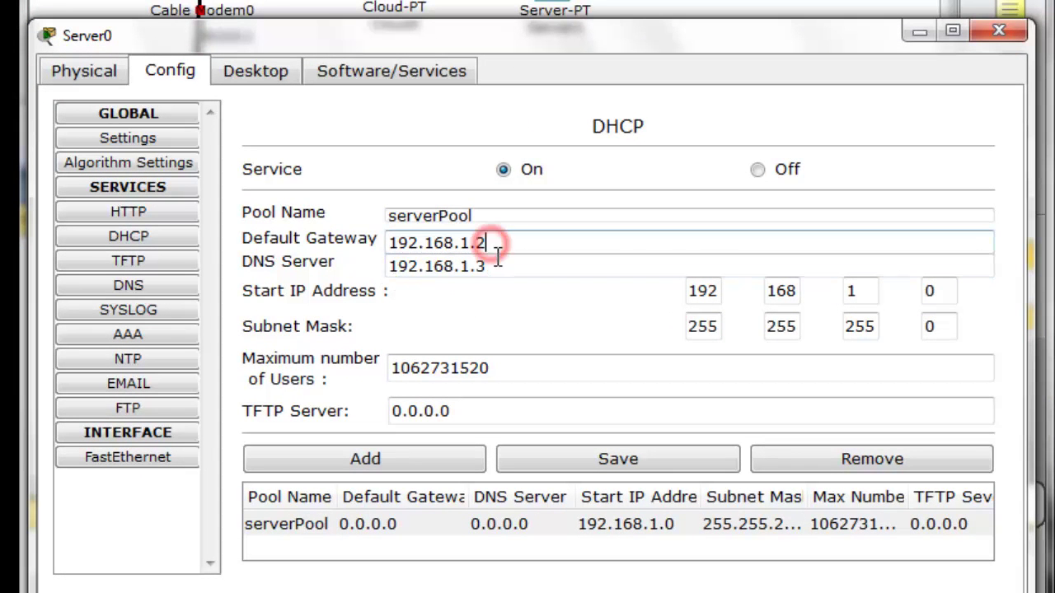
click(498, 264)
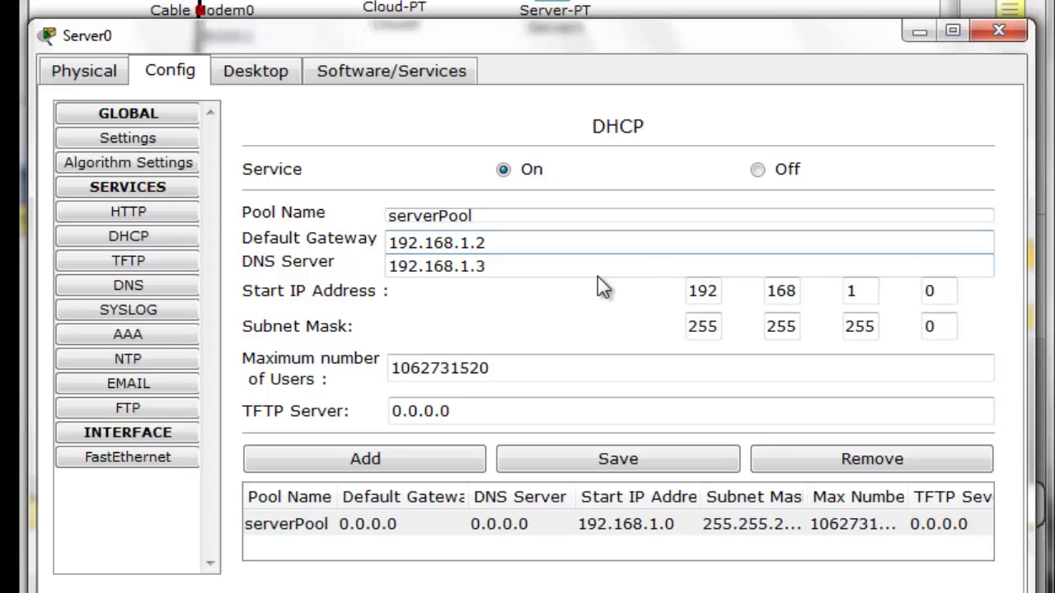
- Set the pool's start IP address to 192.168.1.10 and the maximum number of users to 10, and save the pool
click(930, 290)
text(10)
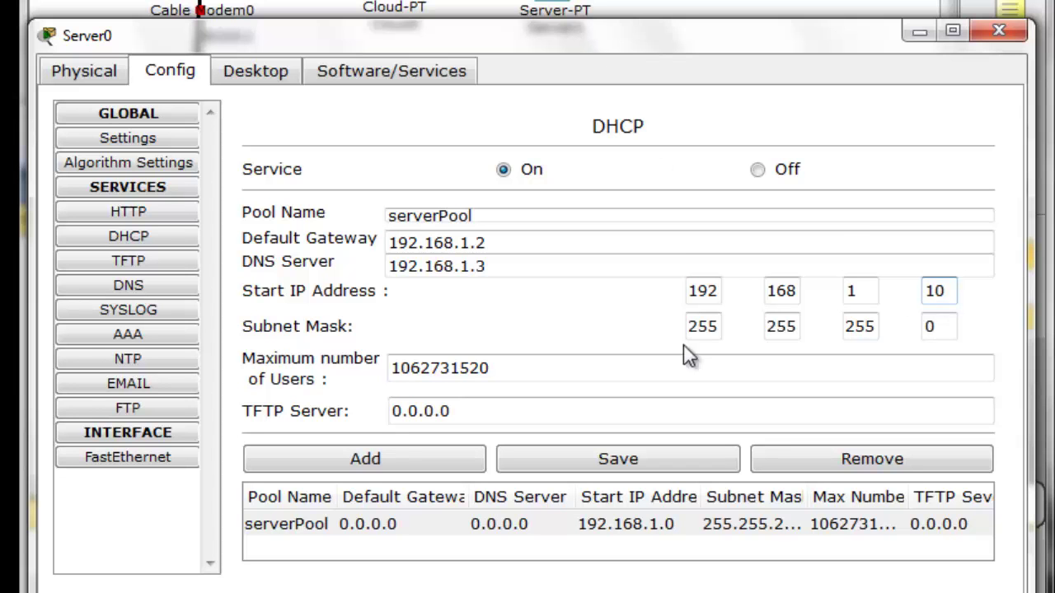
drag(577, 372, 346, 381)
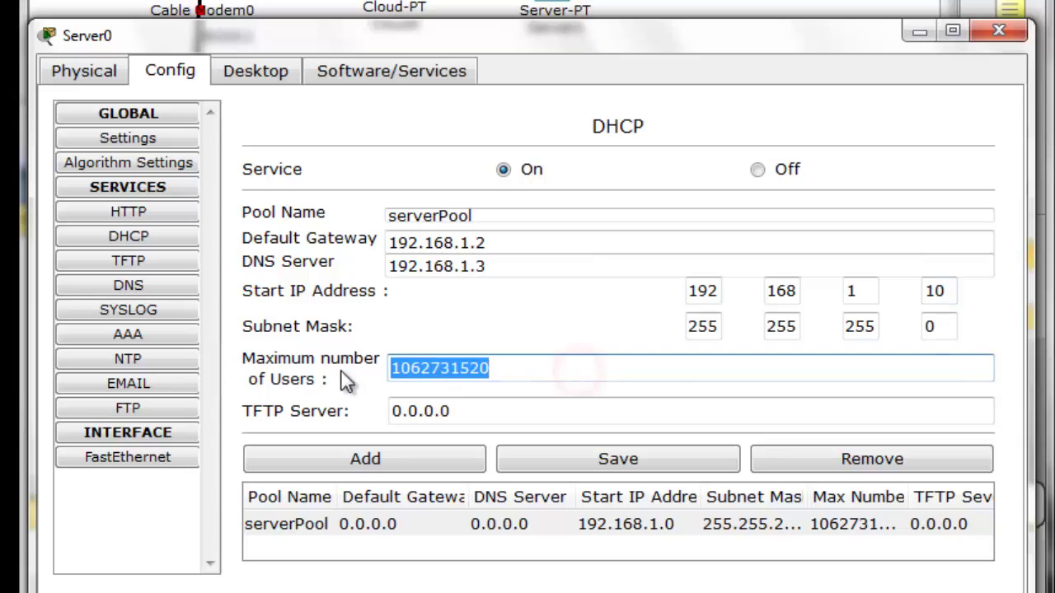
text(10)
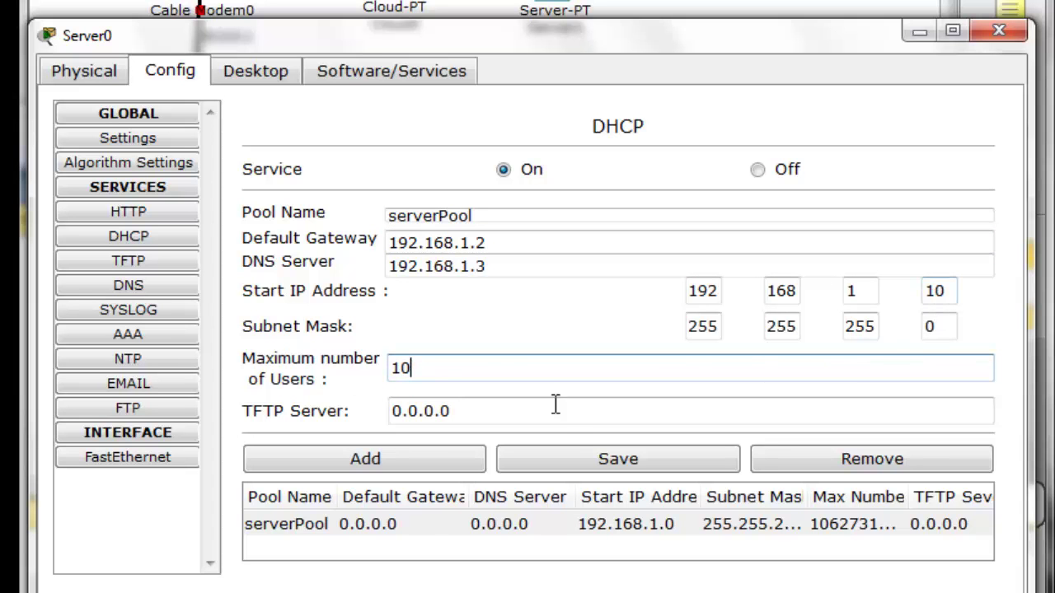
click(594, 460)
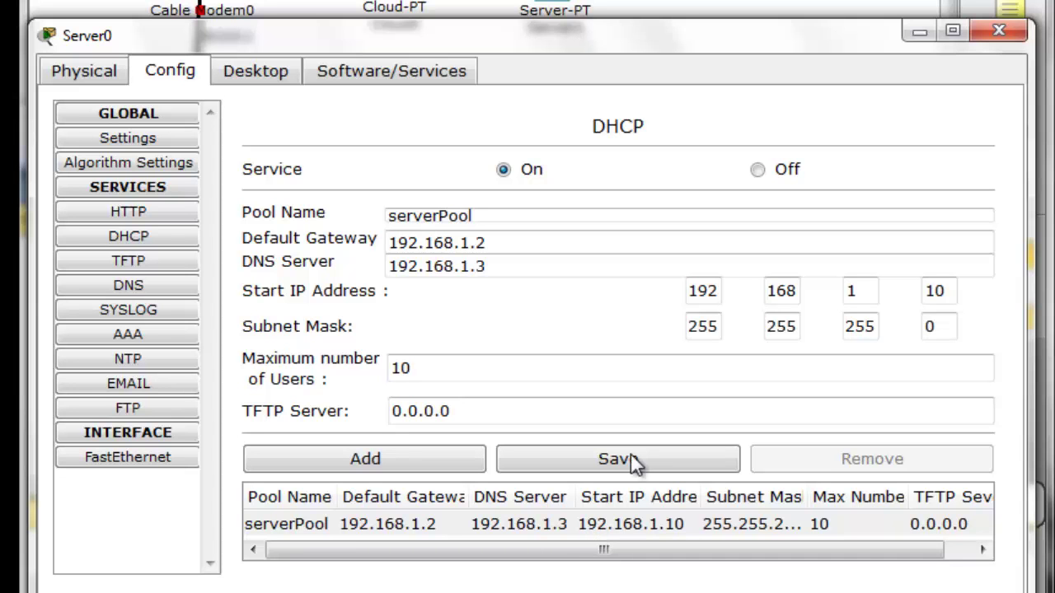
- Review the saved pool's start IP address, default gateway and DNS server, and close Server0's configuration
double_click(714, 290)
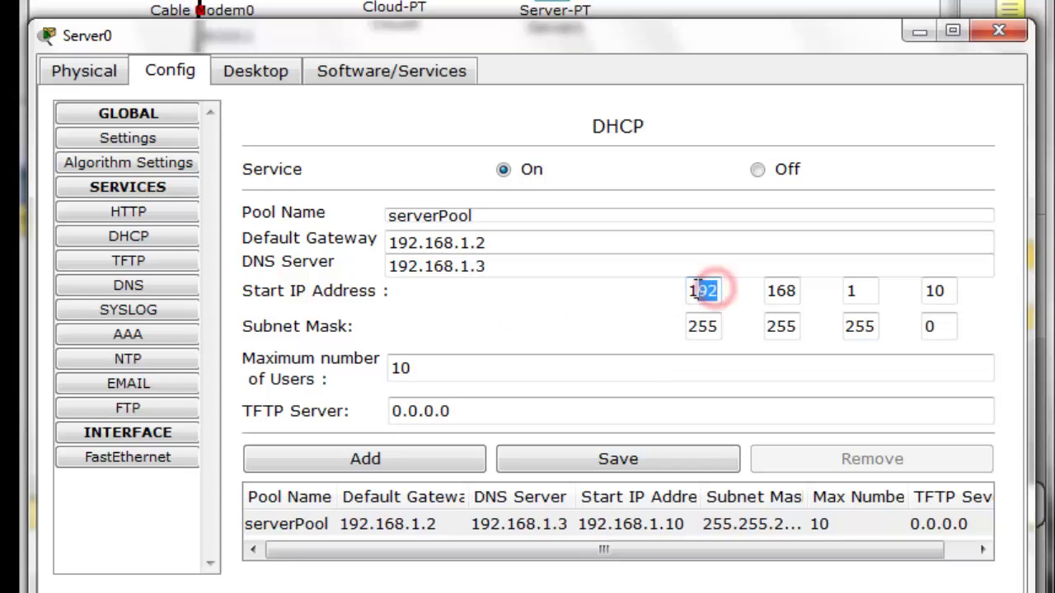
double_click(791, 290)
double_click(854, 291)
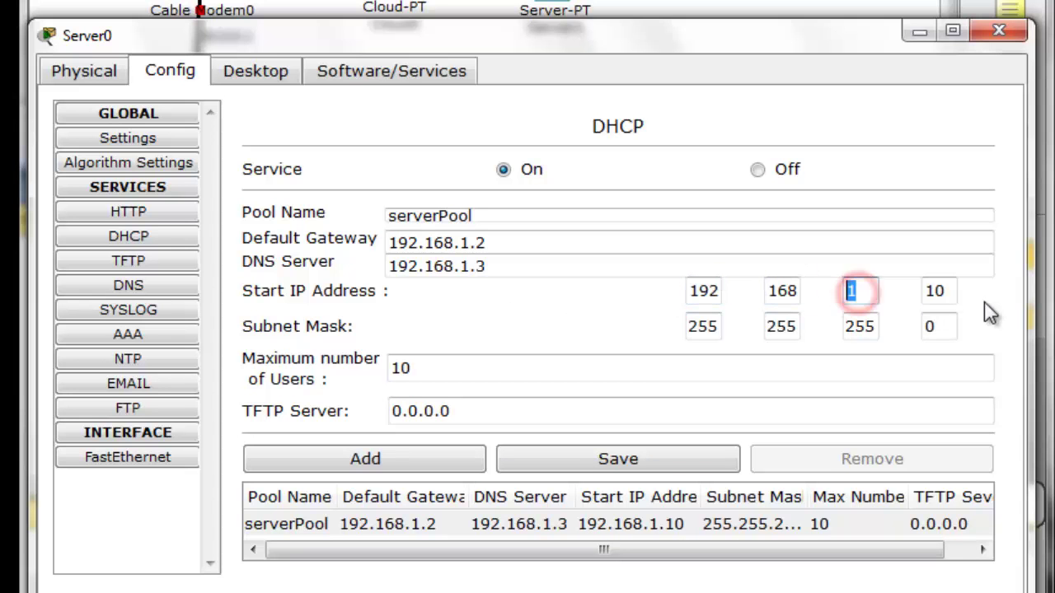
double_click(953, 291)
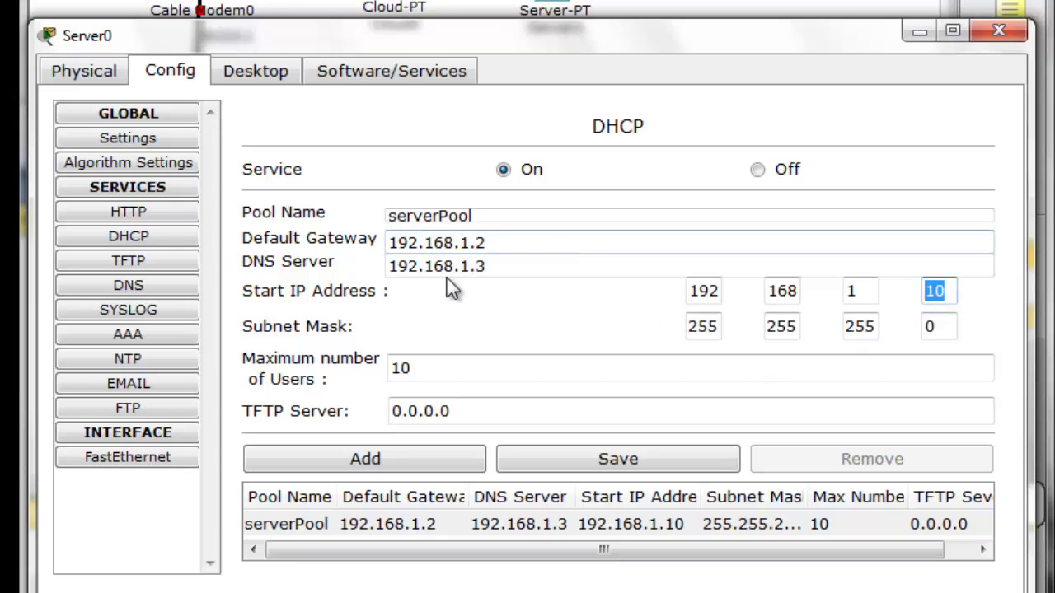
drag(510, 240, 375, 248)
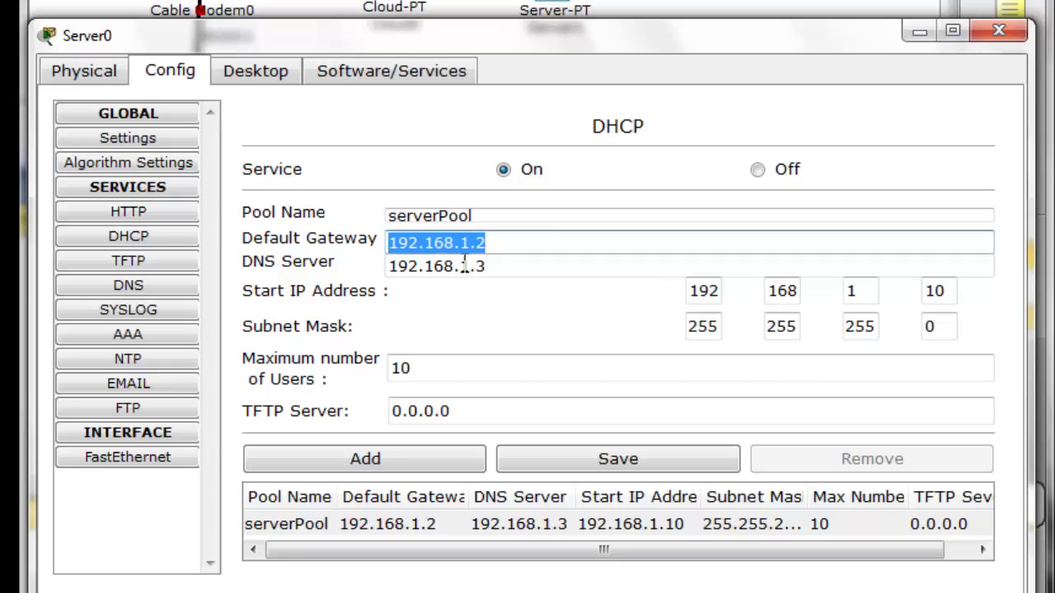
drag(508, 264, 396, 264)
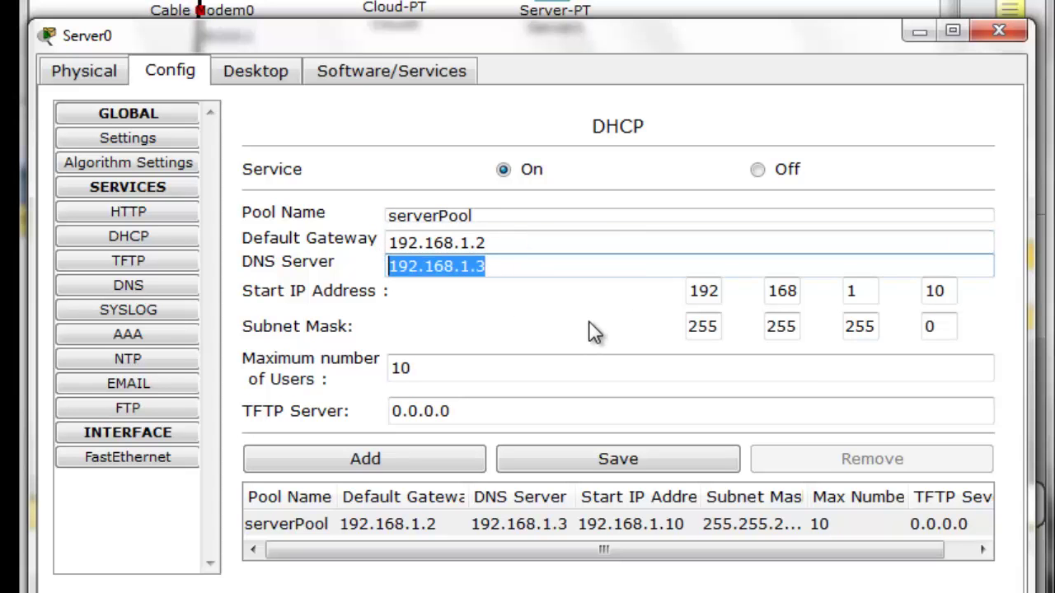
click(998, 31)
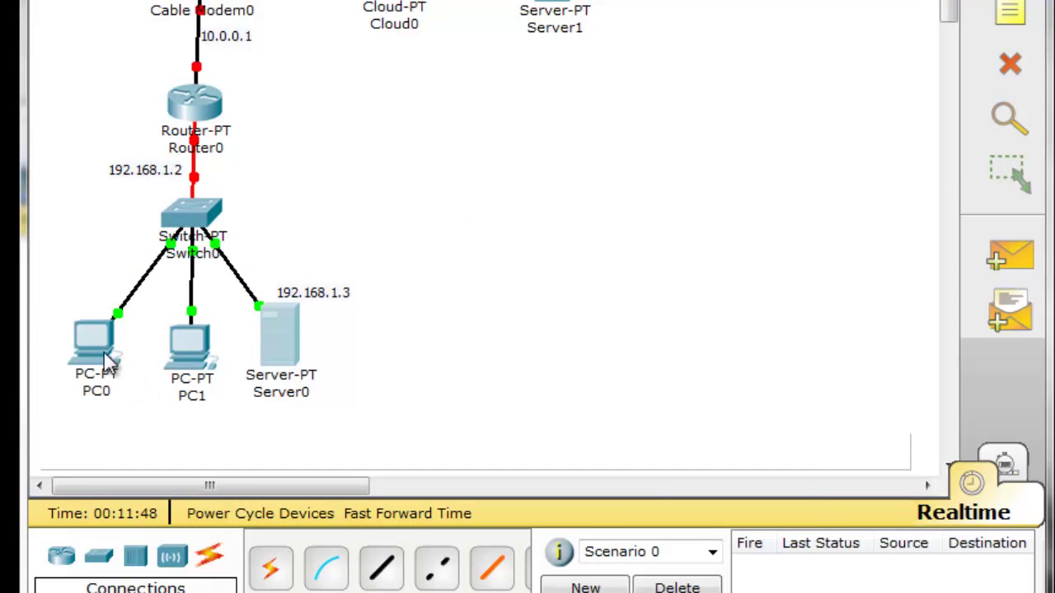
- Check the current addressing of PC0 and PC1, and switch PC0's IP configuration to DHCP
mouse_move(107, 356)
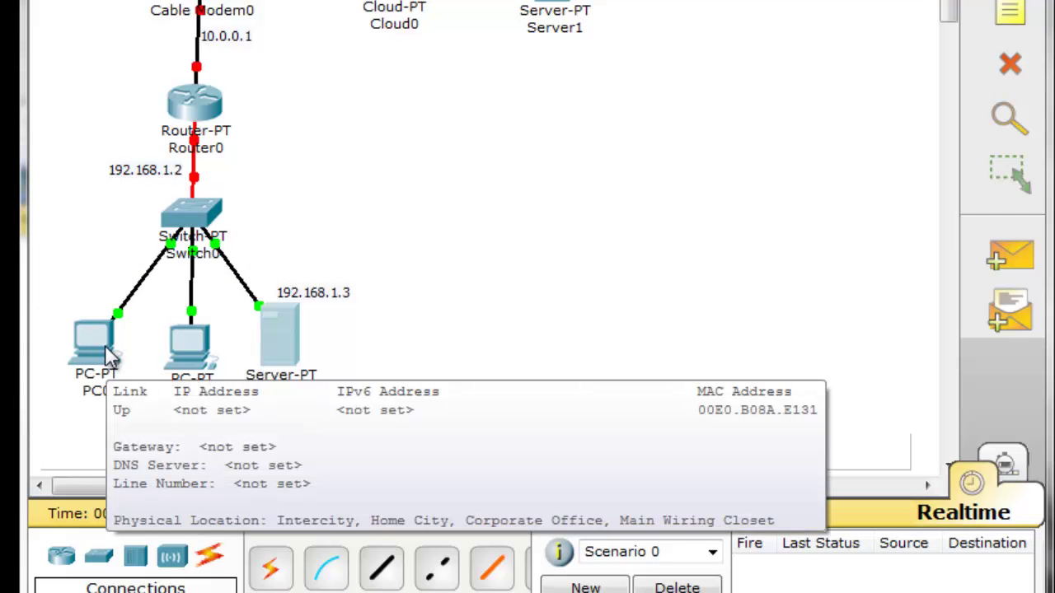
mouse_move(183, 356)
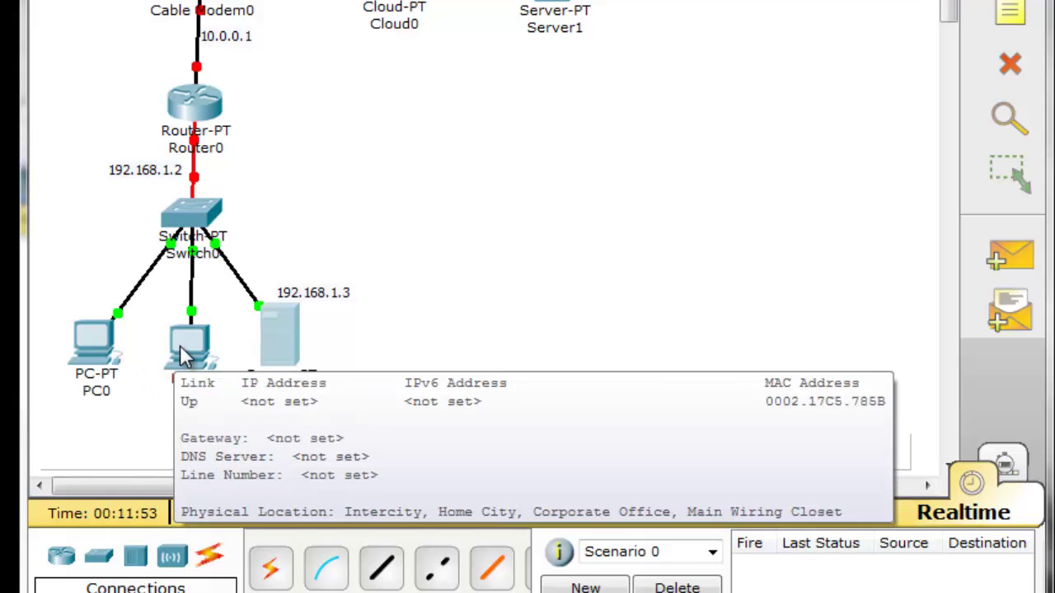
click(97, 344)
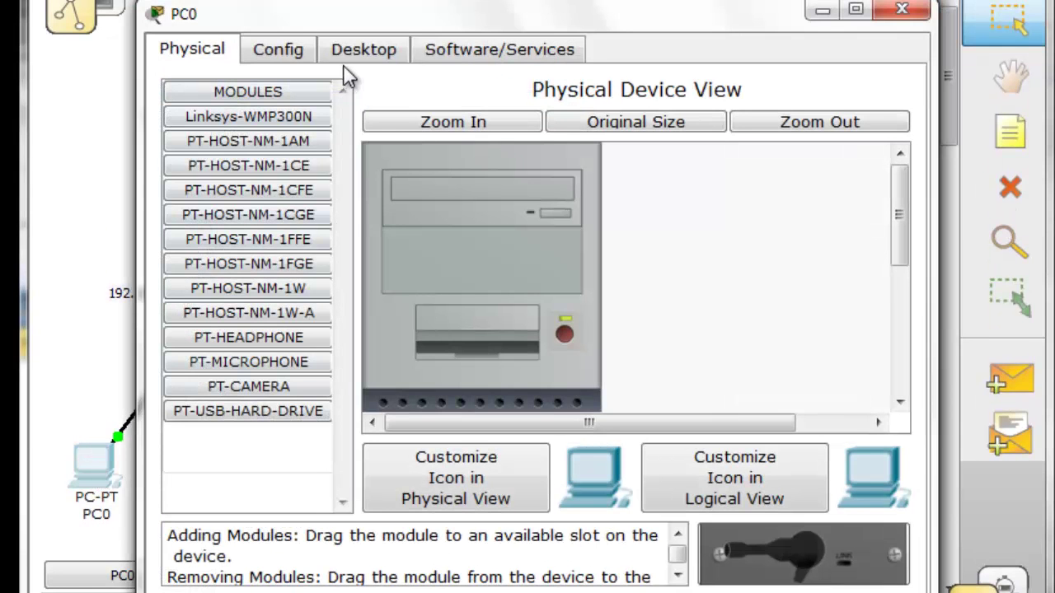
click(350, 52)
click(254, 141)
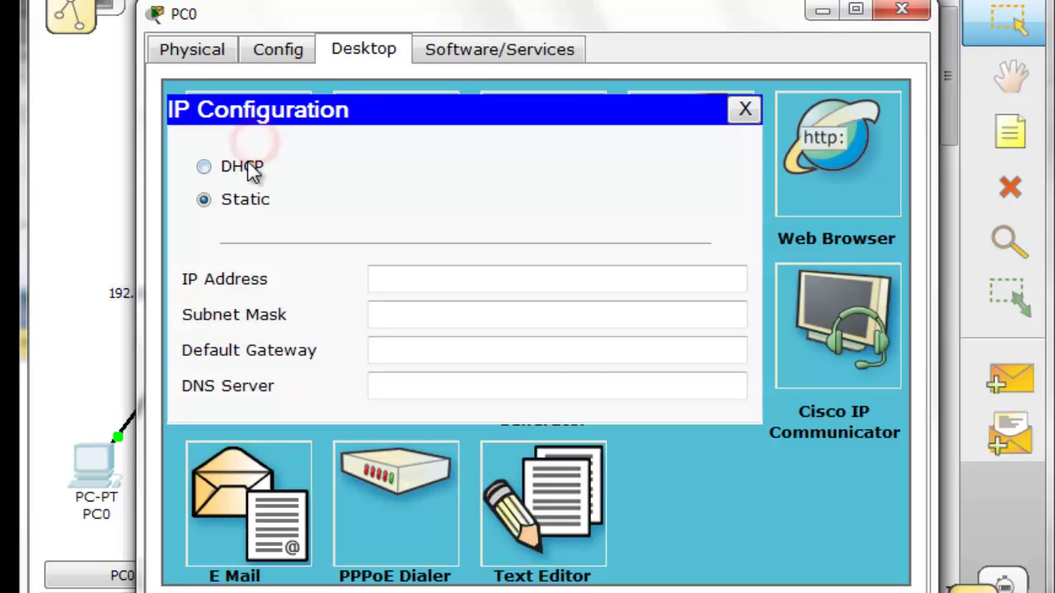
click(247, 165)
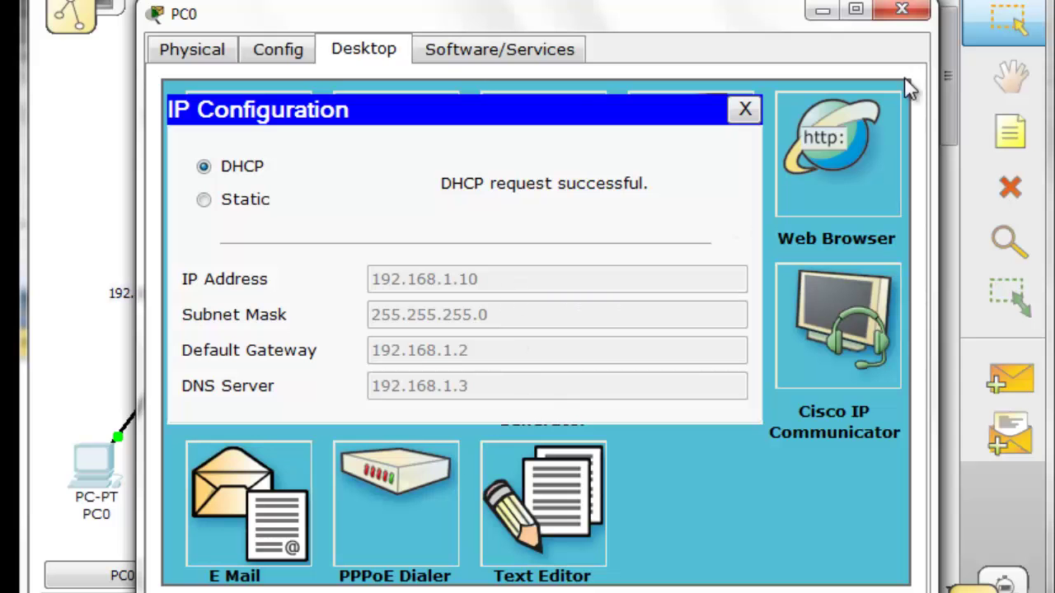
click(906, 12)
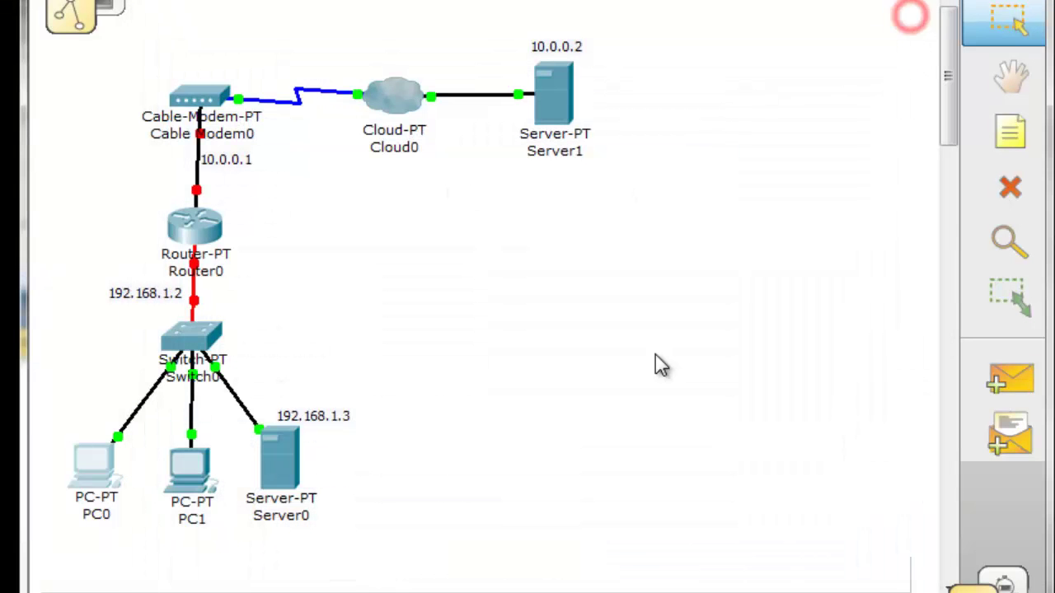
- Switch PC1's IP configuration to DHCP and close its window
click(197, 478)
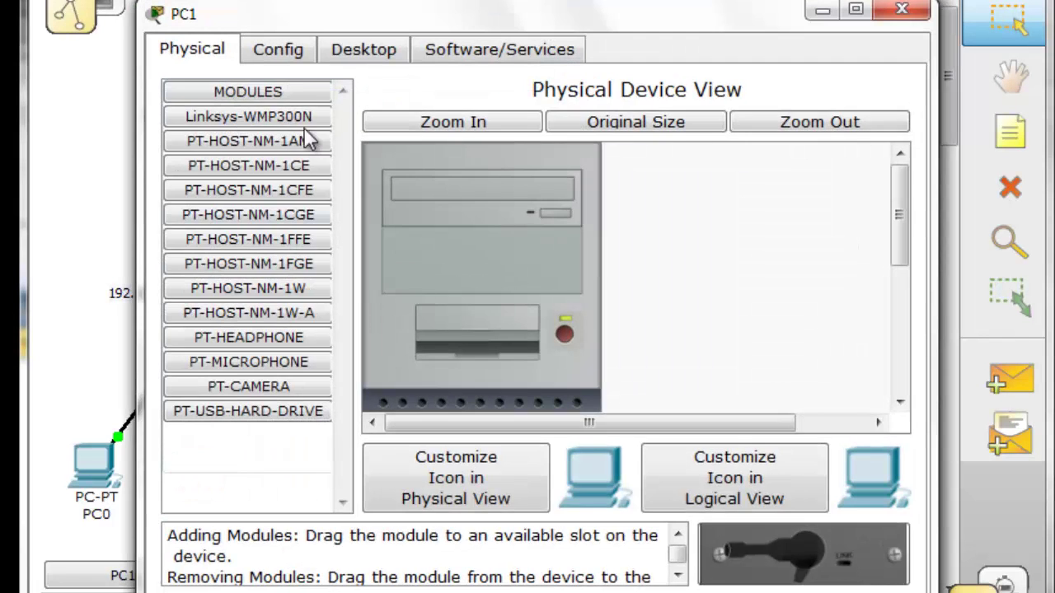
click(346, 52)
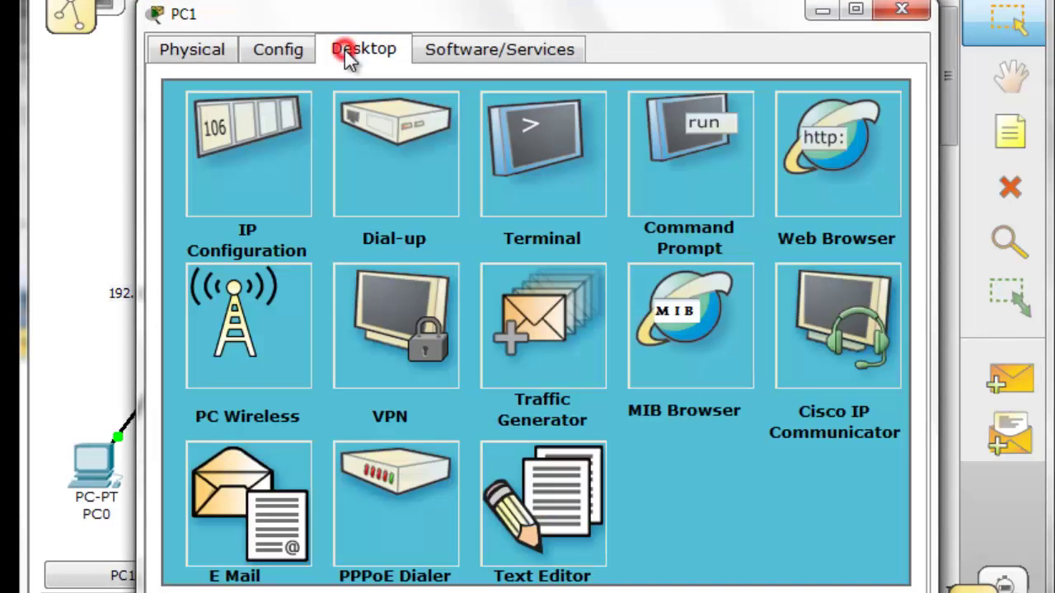
click(280, 150)
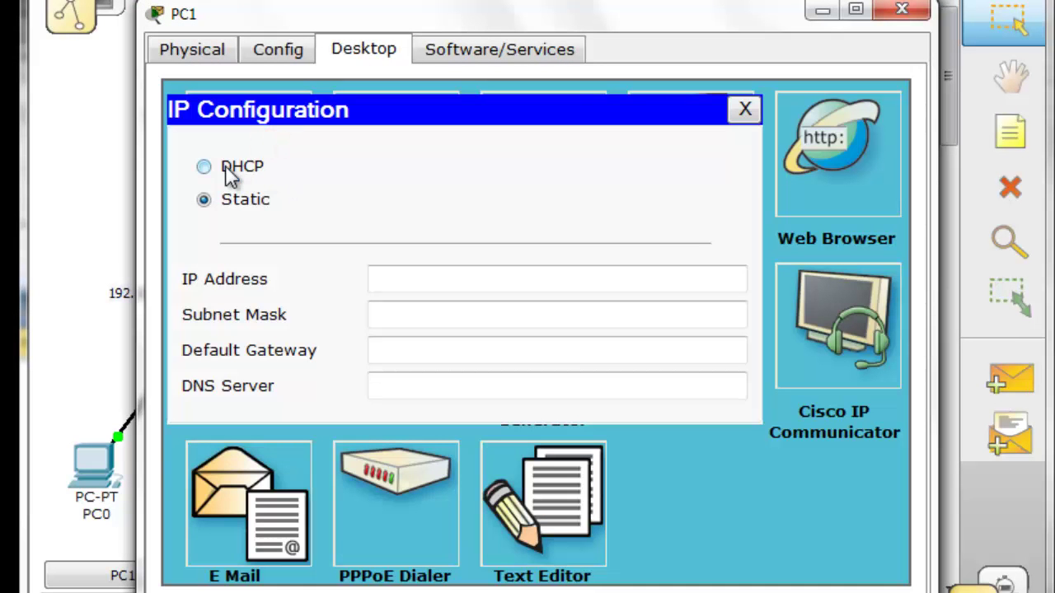
click(206, 167)
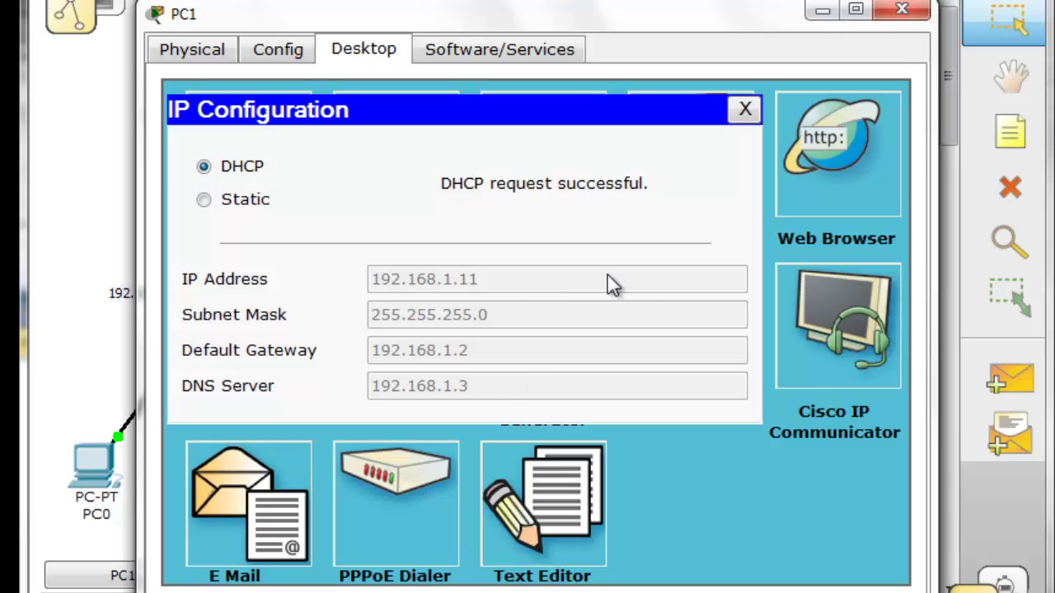
click(902, 12)
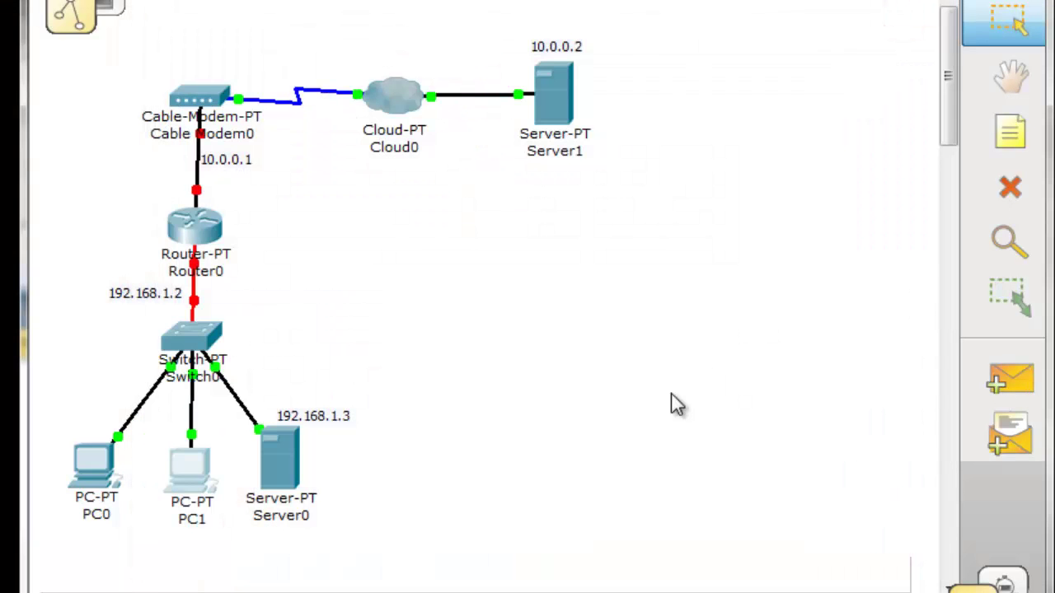
click(653, 435)
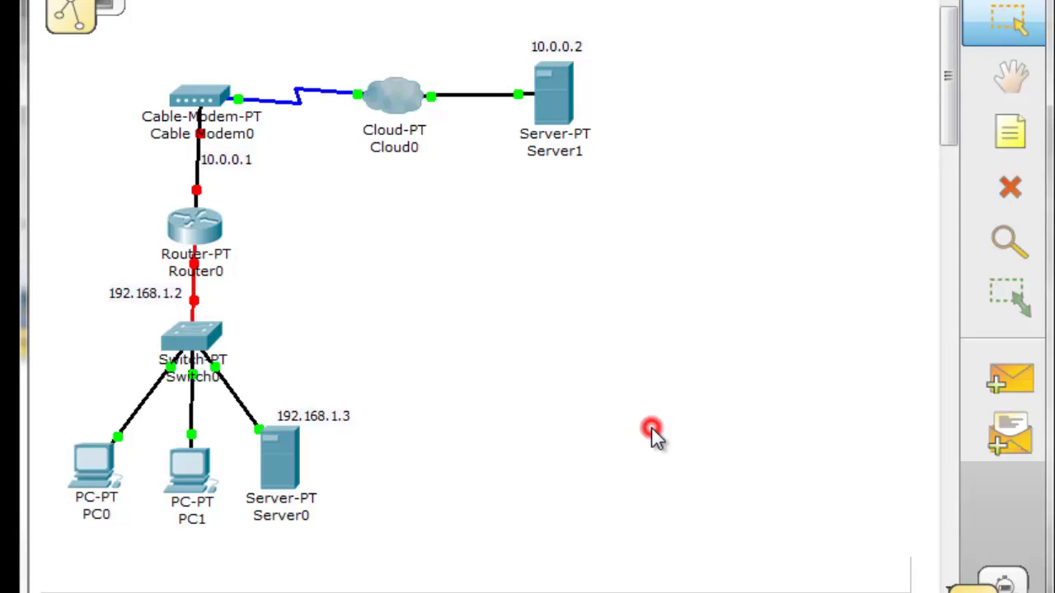
- Open the web browser on PC0 and load the page at 192.168.1.3
click(97, 478)
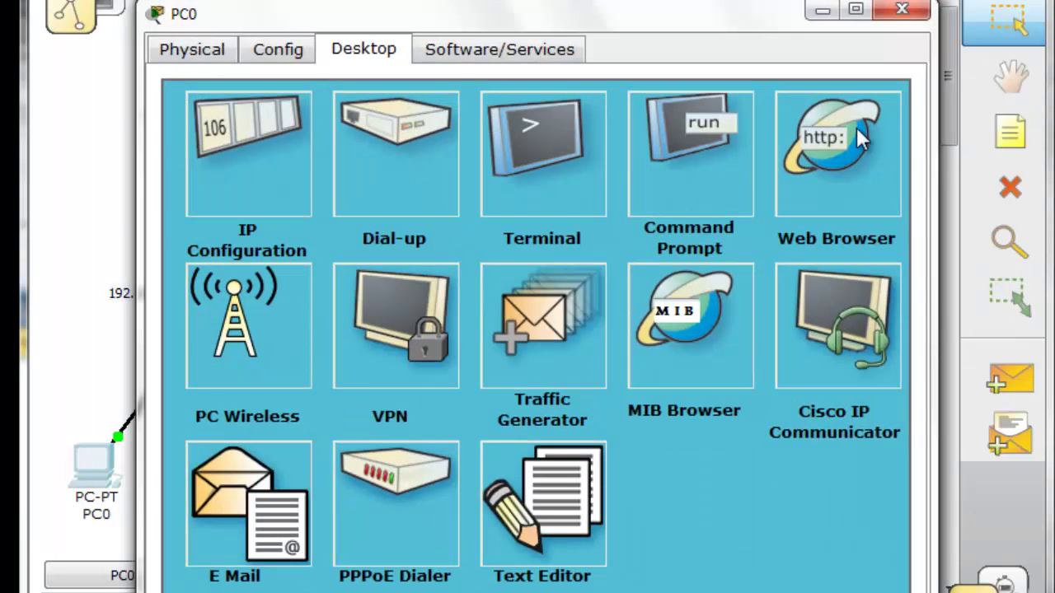
click(876, 151)
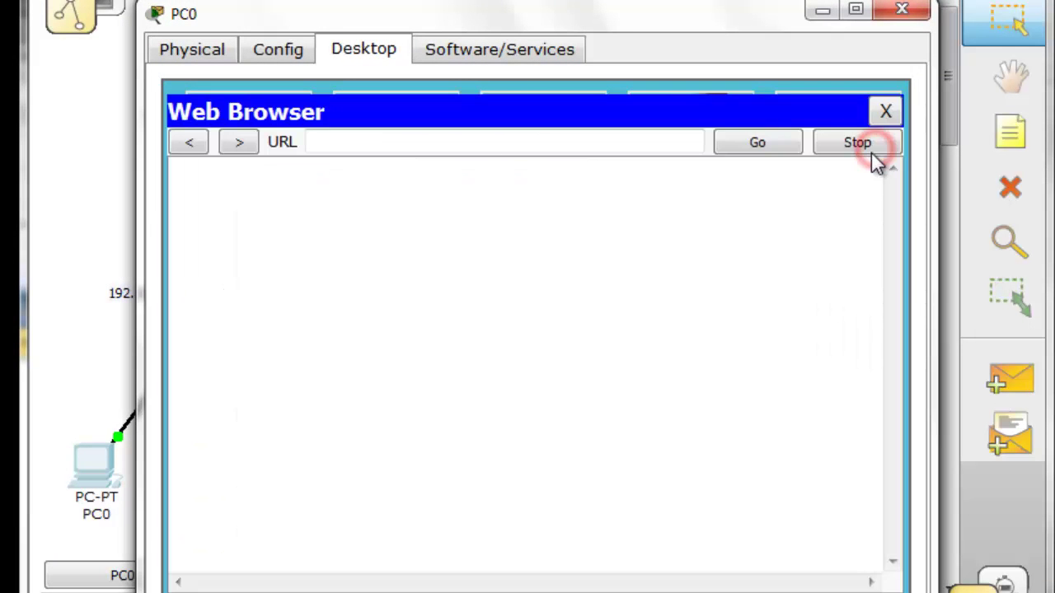
click(483, 146)
drag(508, 12, 449, 0)
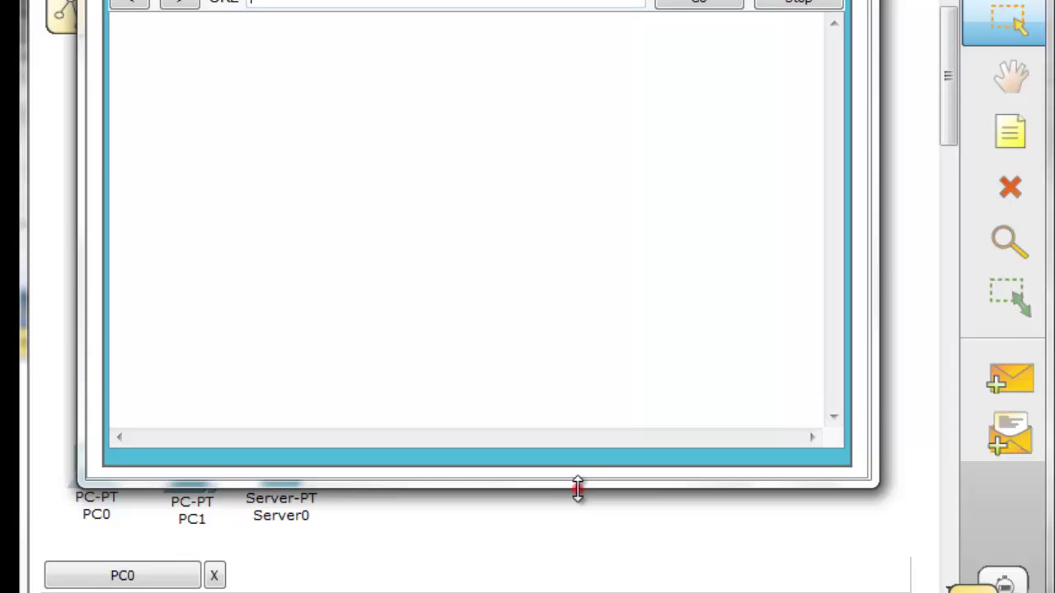
drag(577, 488, 570, 398)
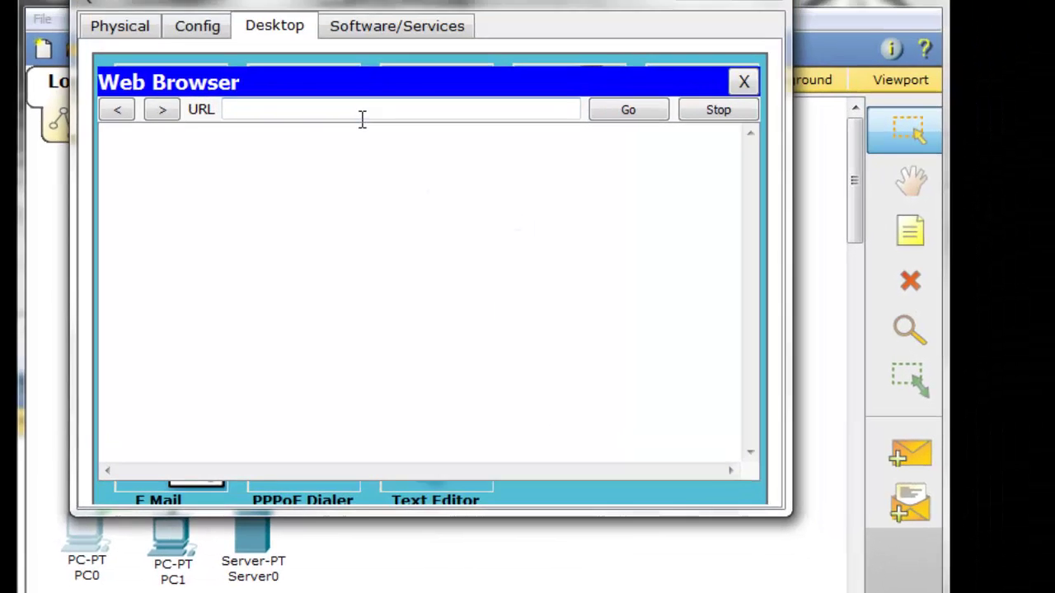
click(362, 120)
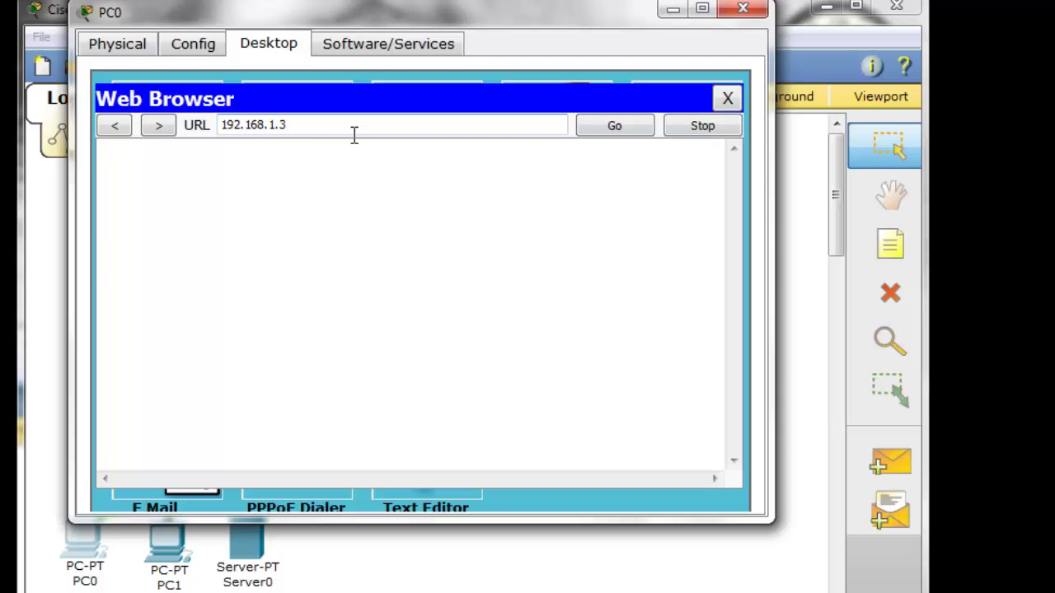
key(Return)
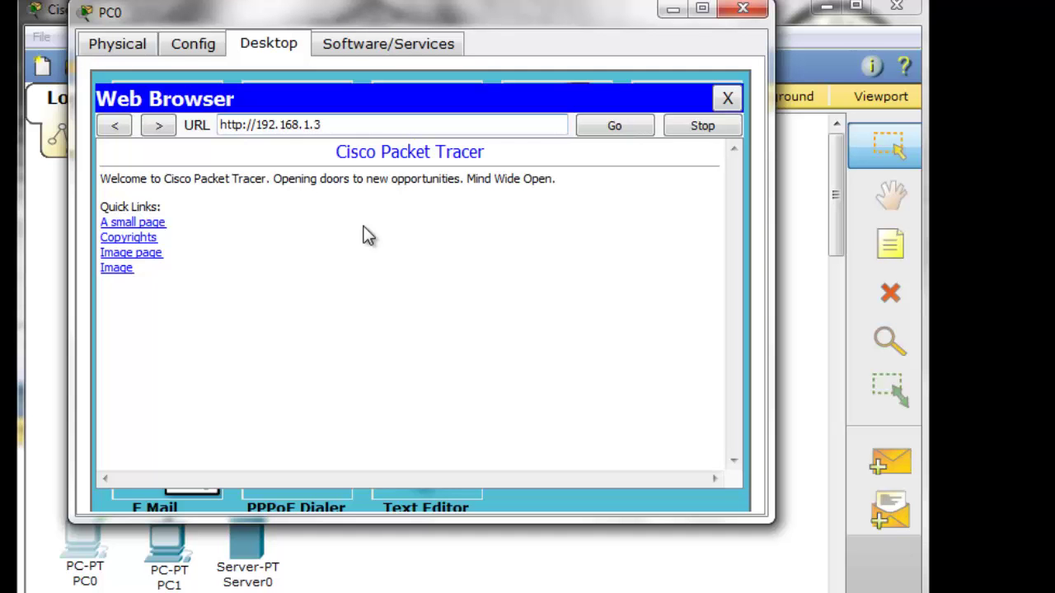
drag(365, 125, 254, 125)
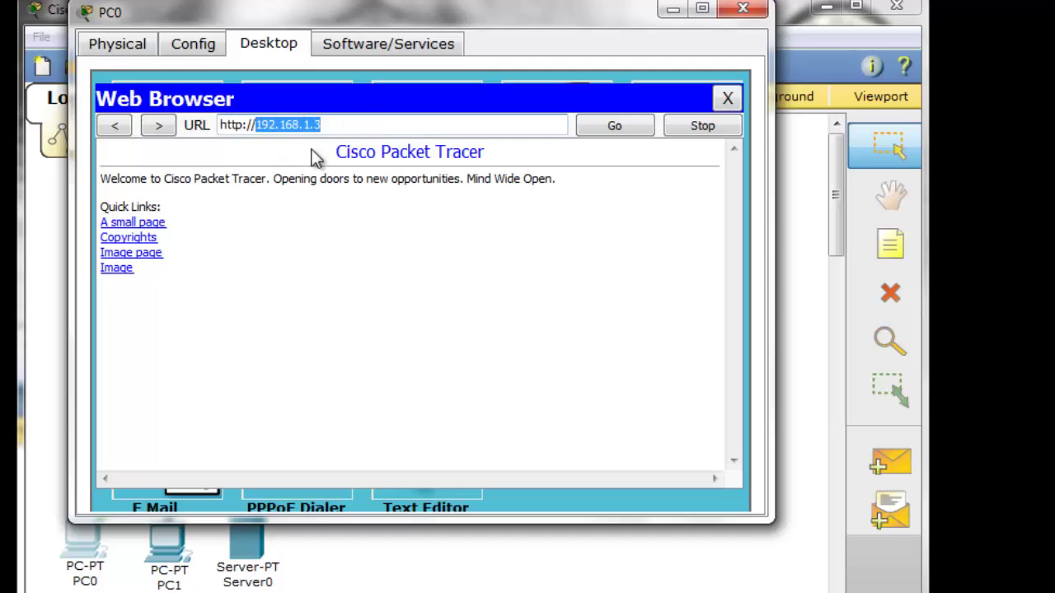
click(751, 14)
key(BackSpace)
key(BackSpace)
key(BackSpace)
key(BackSpace)
key(BackSpace)
key(BackSpace)
key(BackSpace)
key(BackSpace)
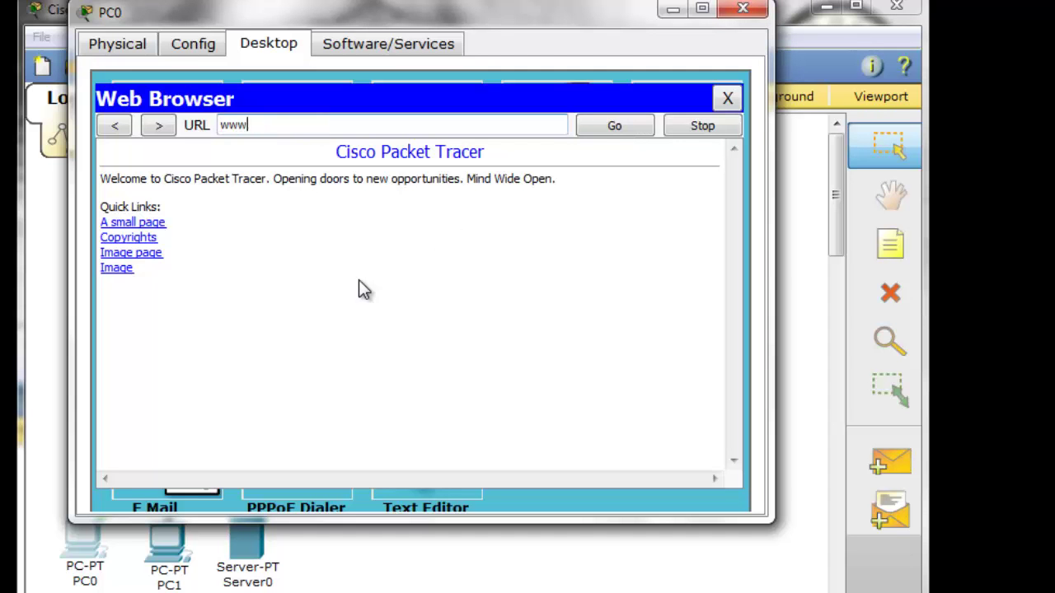
text(www.server0.com)
key(Return)
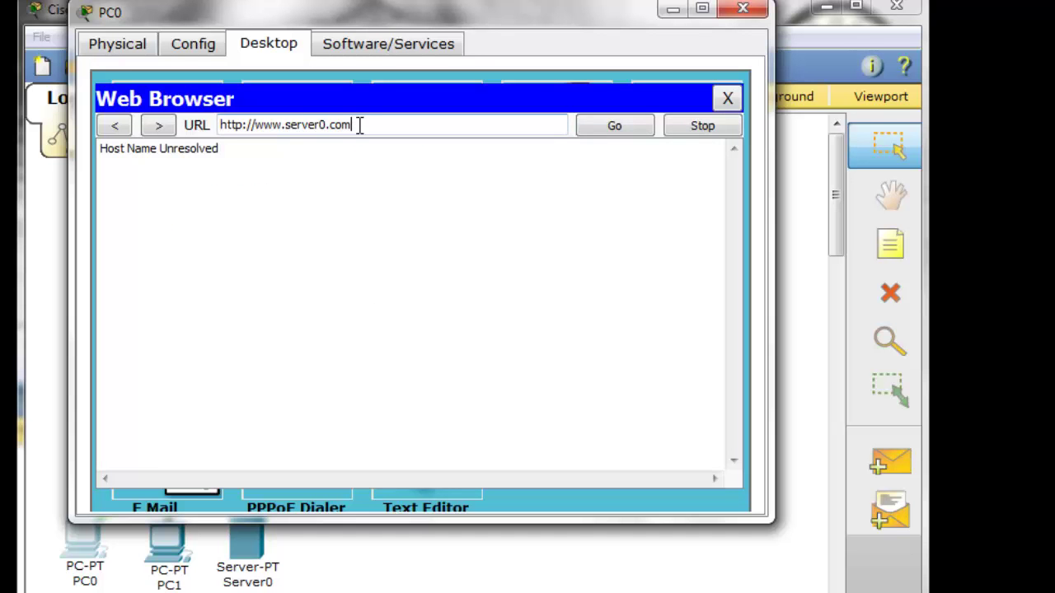
drag(358, 125, 260, 136)
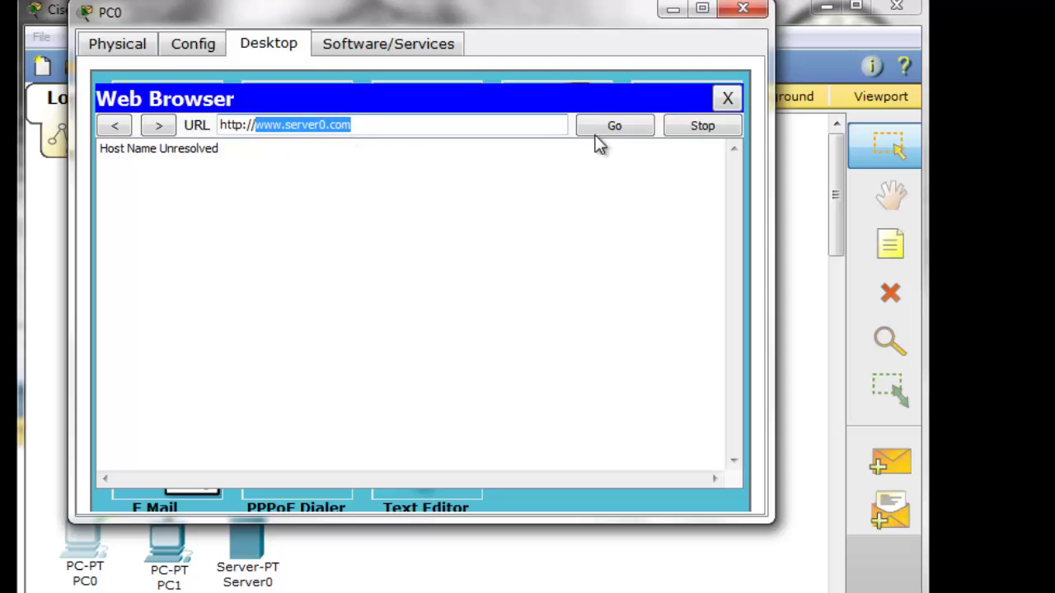
click(732, 10)
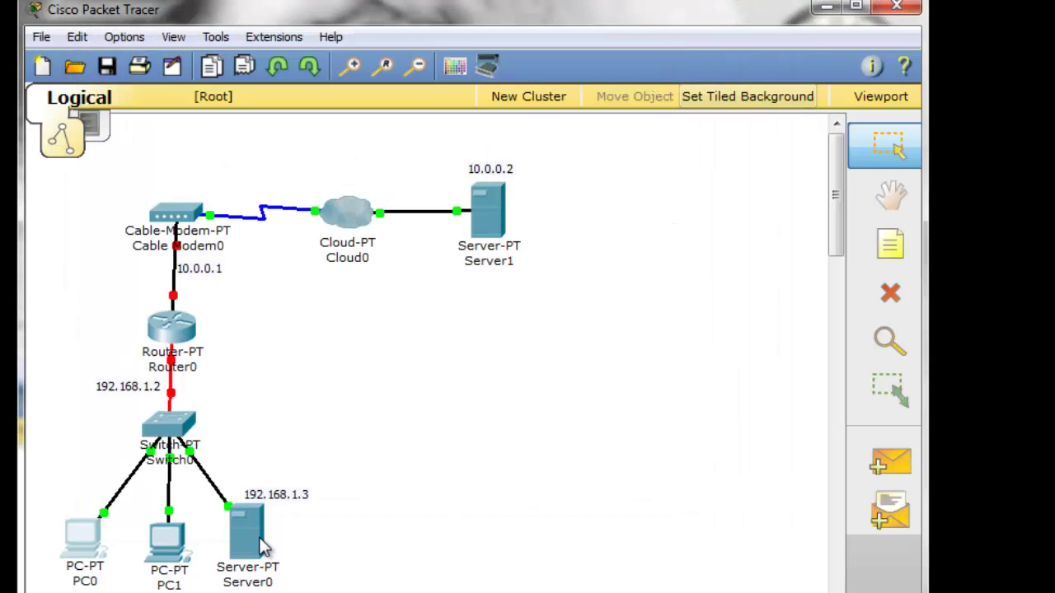
click(252, 536)
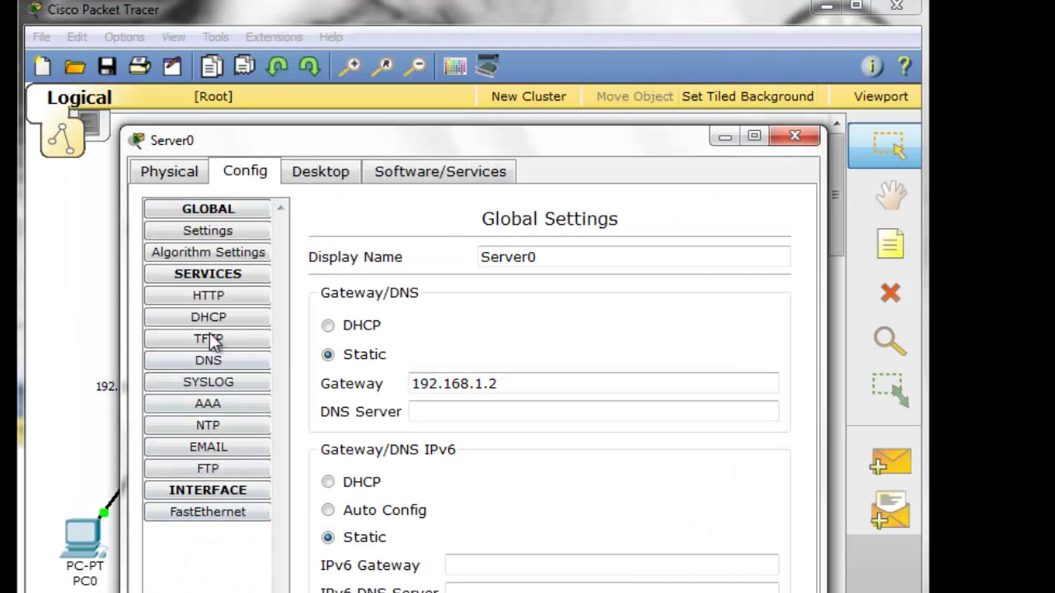
click(213, 360)
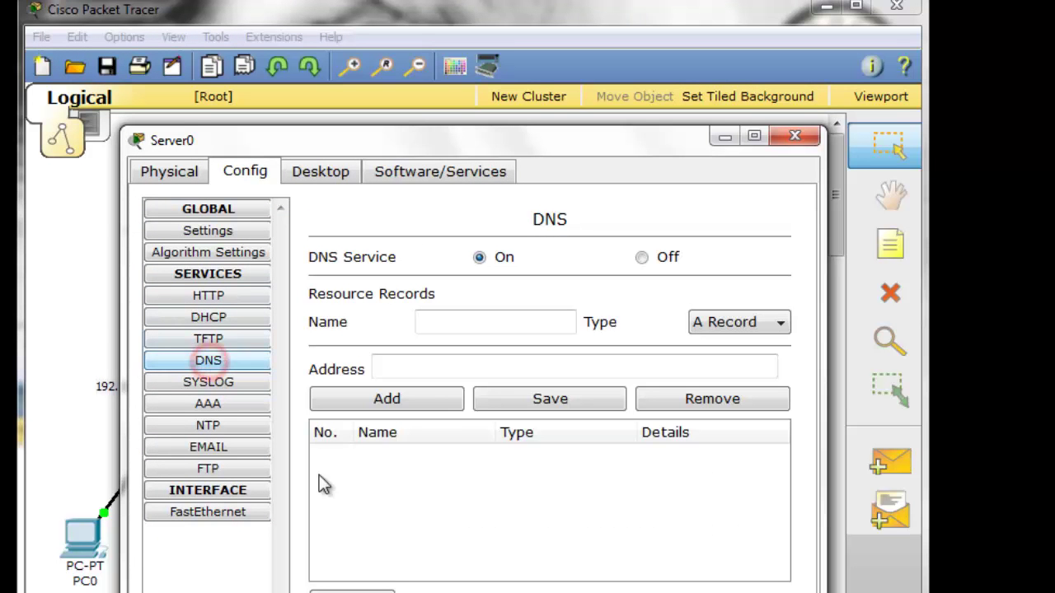
click(459, 321)
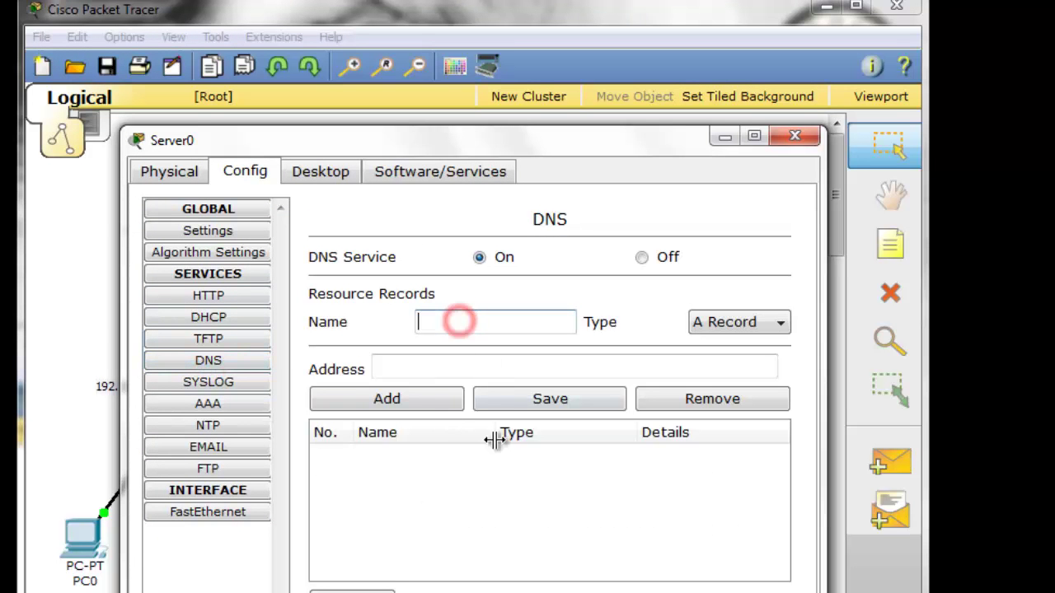
text(www.server0.com)
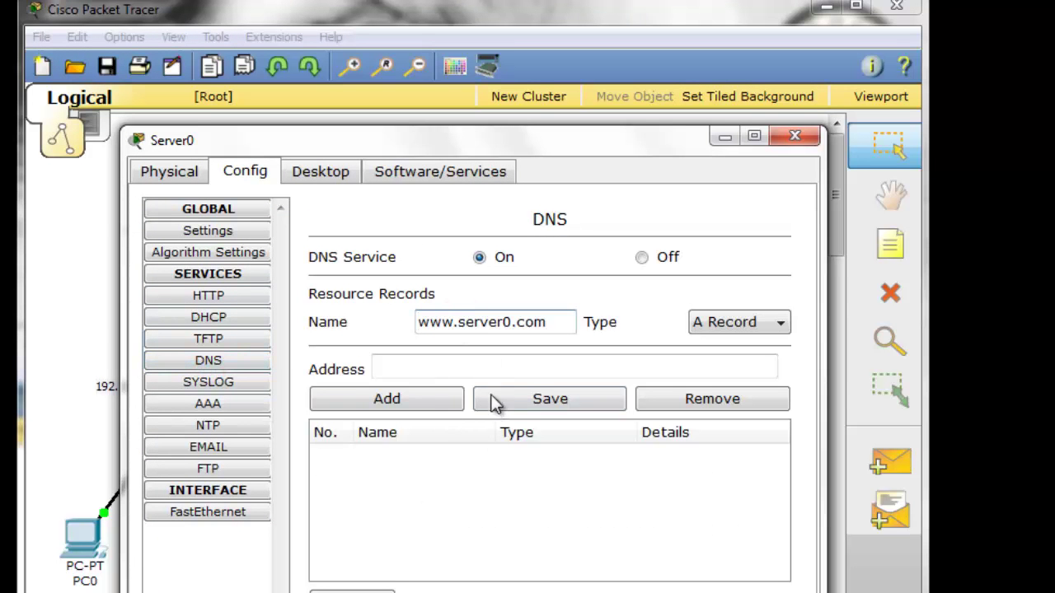
click(474, 359)
drag(506, 144, 455, 540)
click(455, 535)
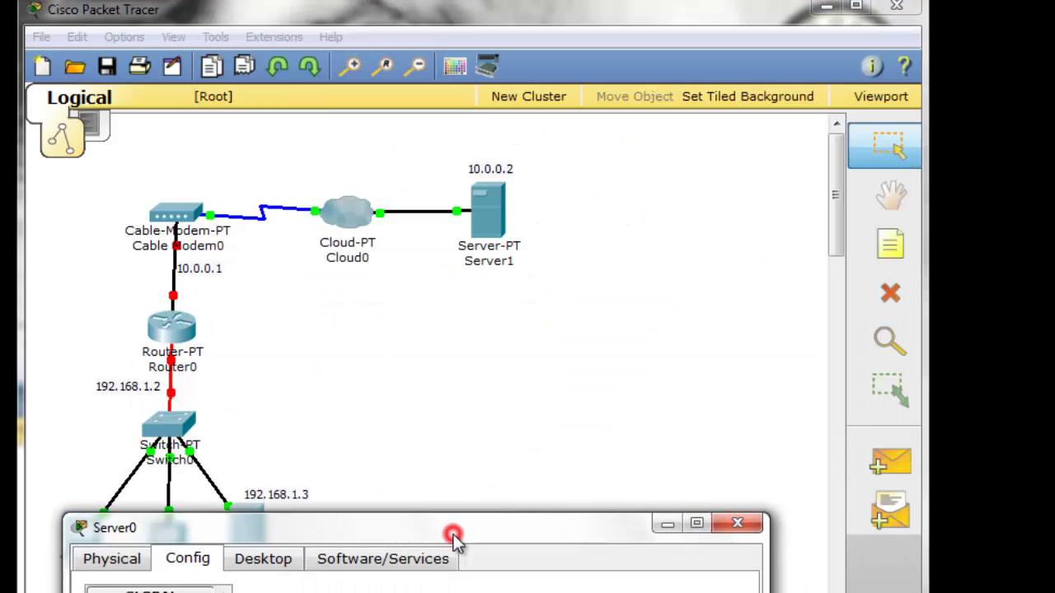
click(449, 536)
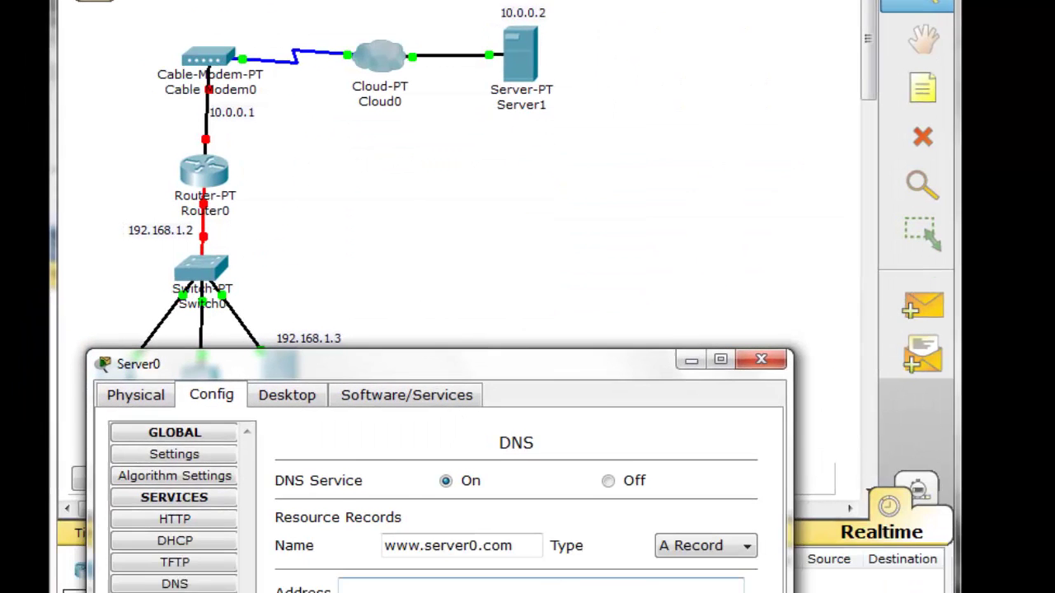
click(481, 504)
text(192)
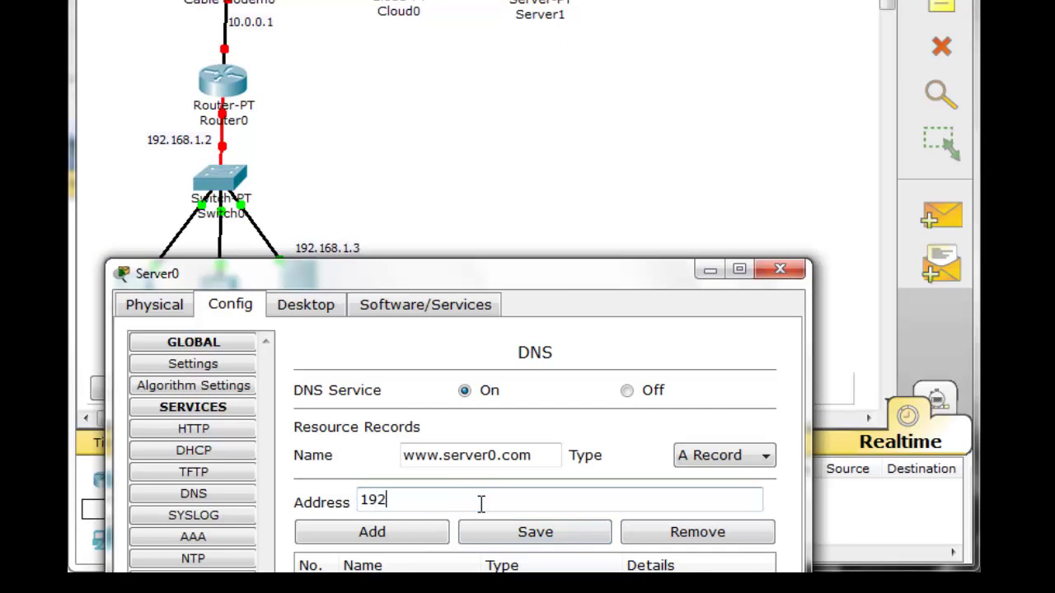
text(.168.1.3)
click(408, 540)
drag(492, 283, 543, 56)
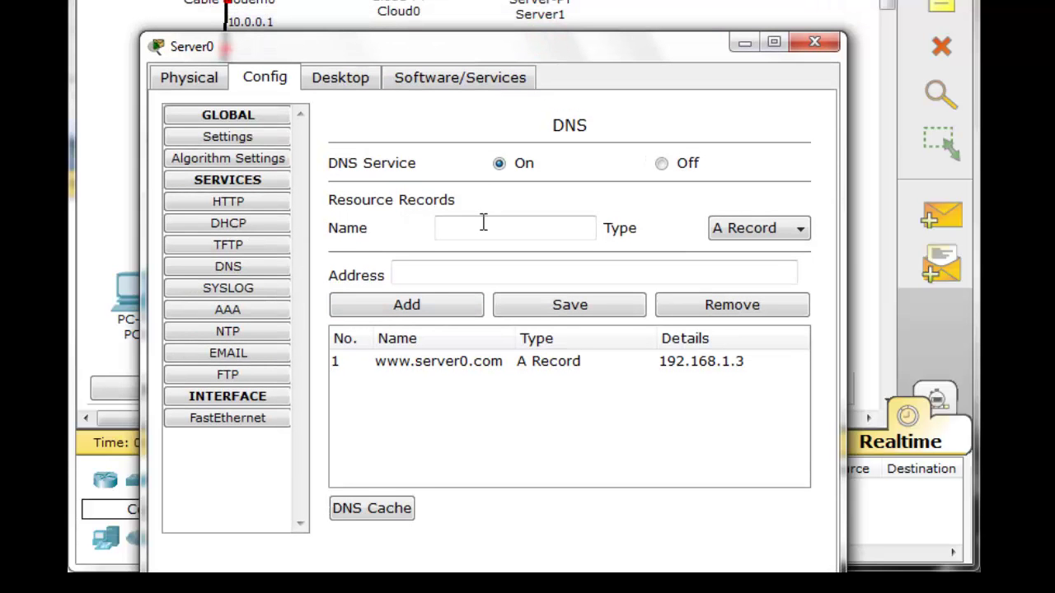
click(484, 225)
text(www.ser)
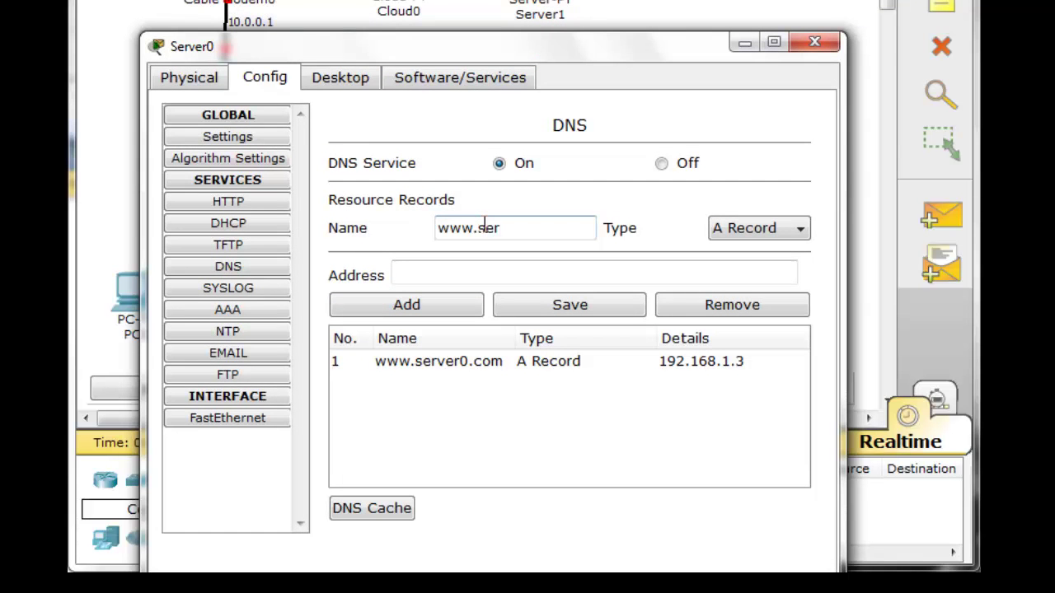
text(ver1.com)
click(449, 272)
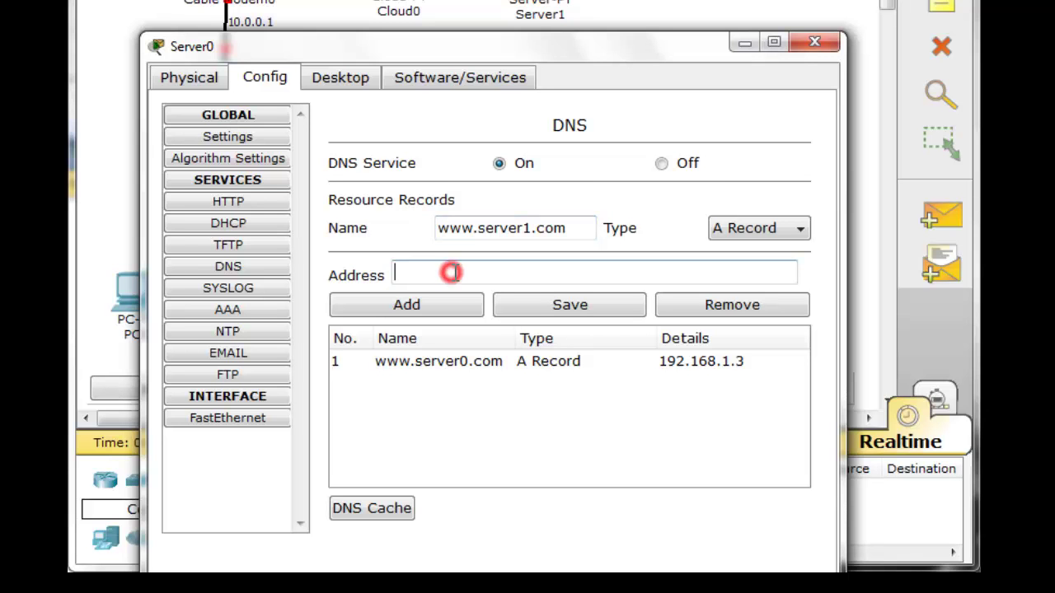
text(10.0.0.2)
click(443, 315)
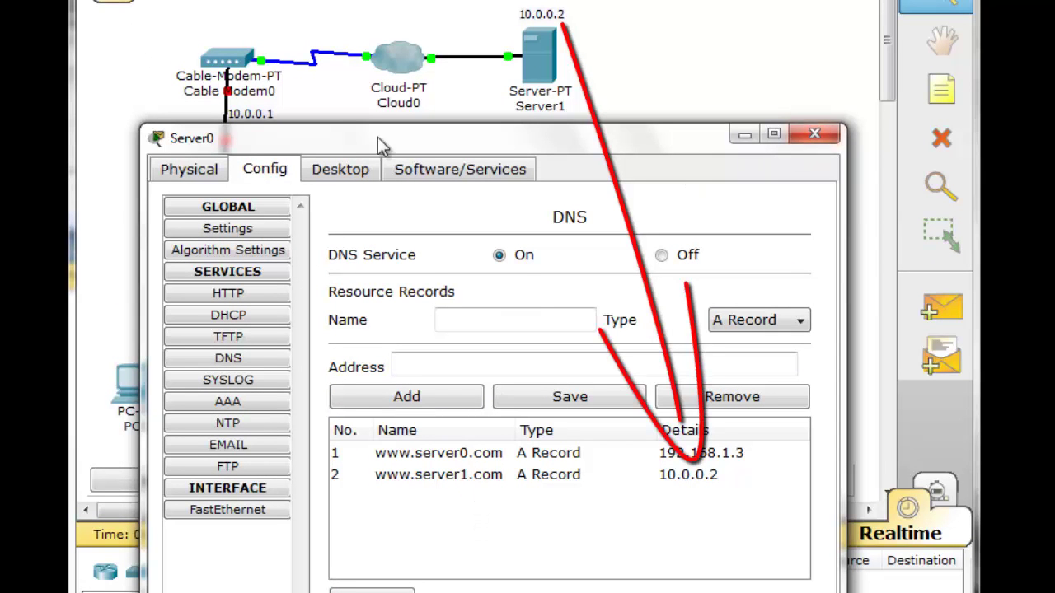
click(815, 138)
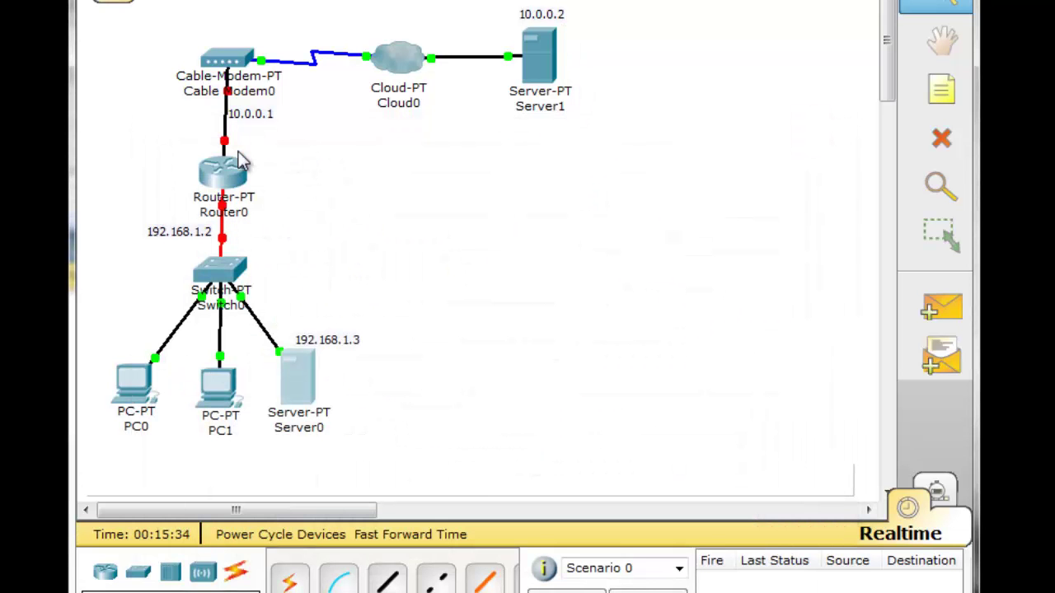
click(132, 382)
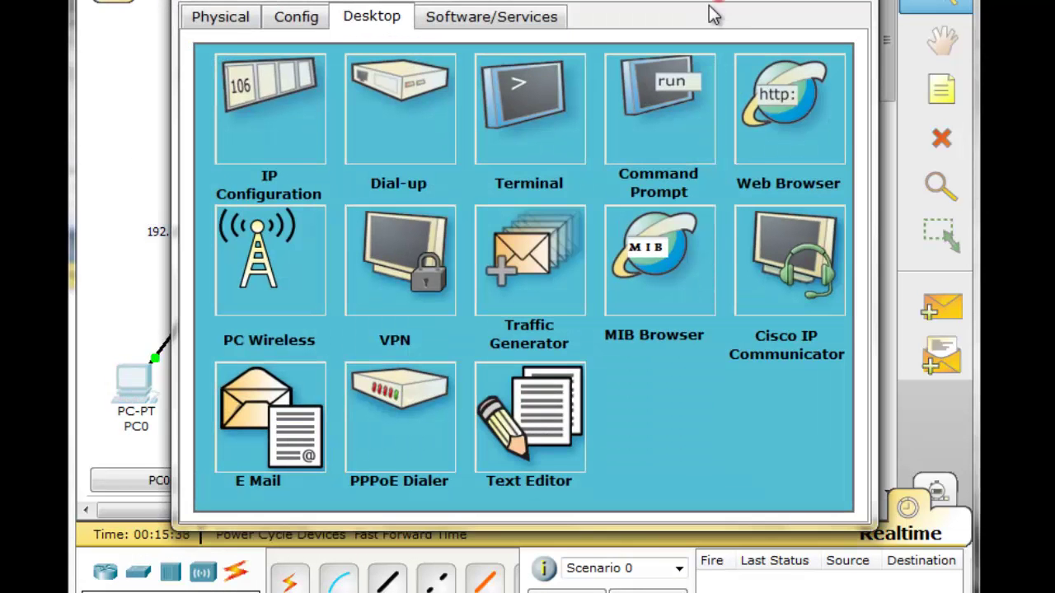
drag(714, 15, 679, 44)
click(747, 160)
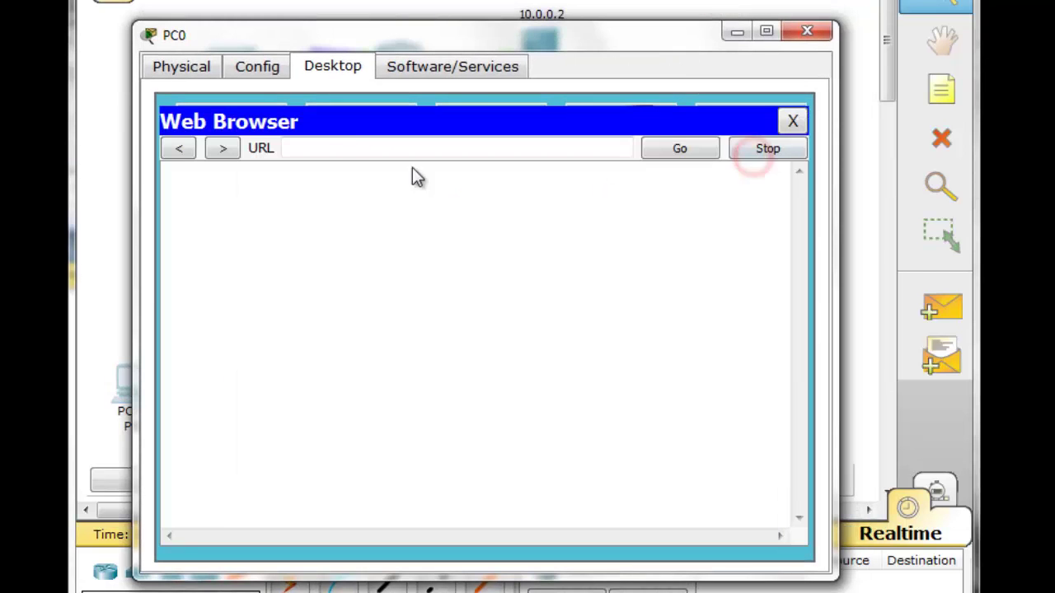
click(375, 149)
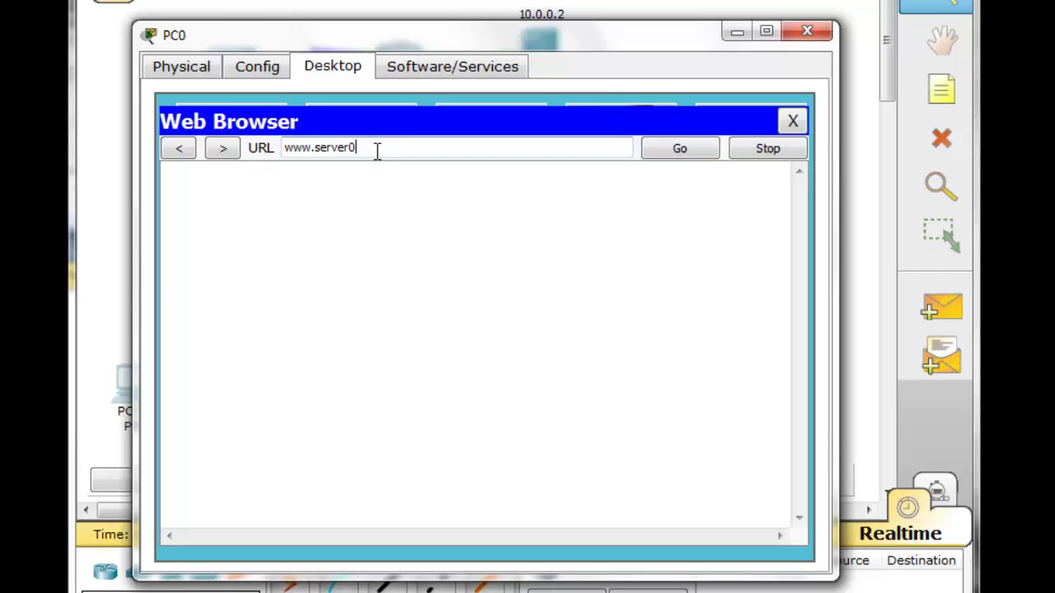
text(www.server0.com)
key(Return)
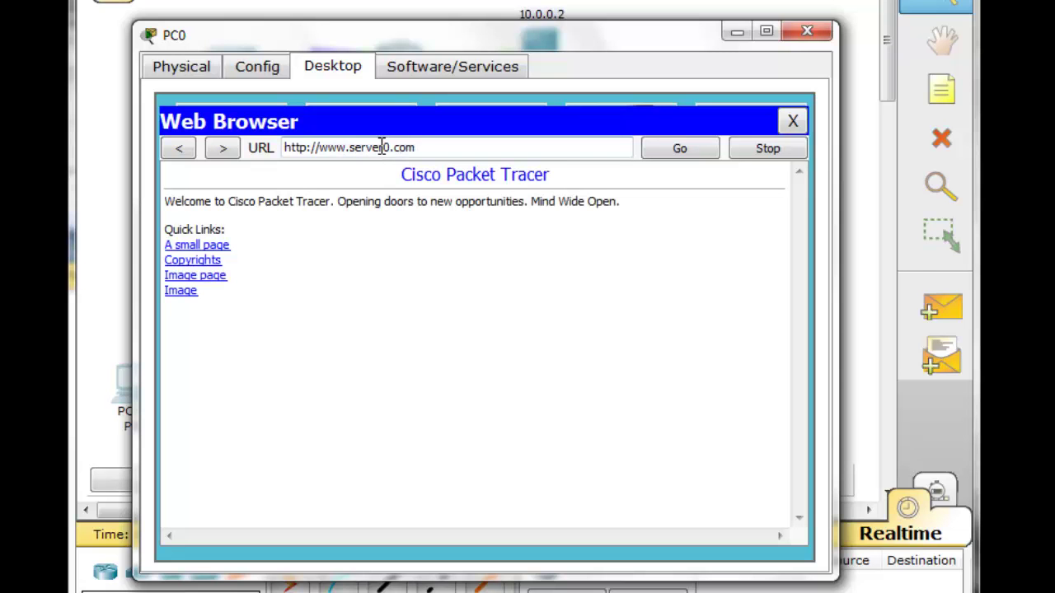
click(792, 123)
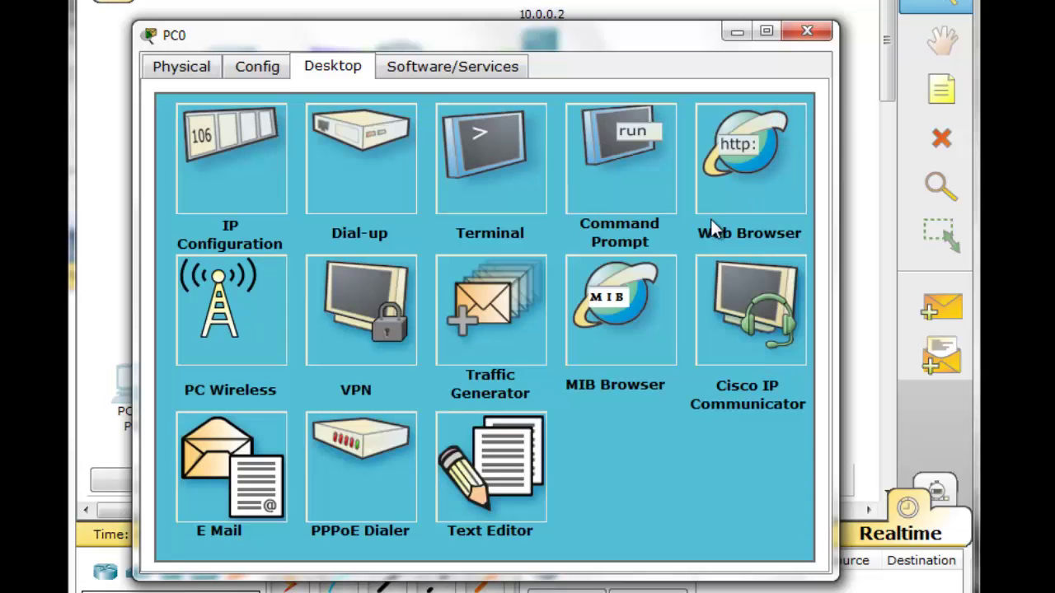
click(755, 183)
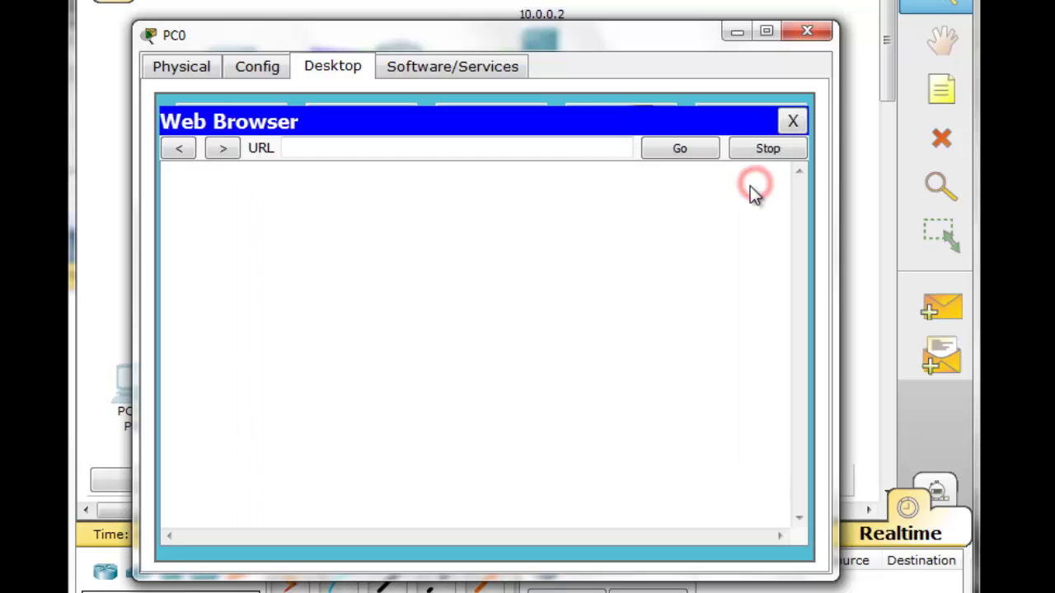
click(565, 150)
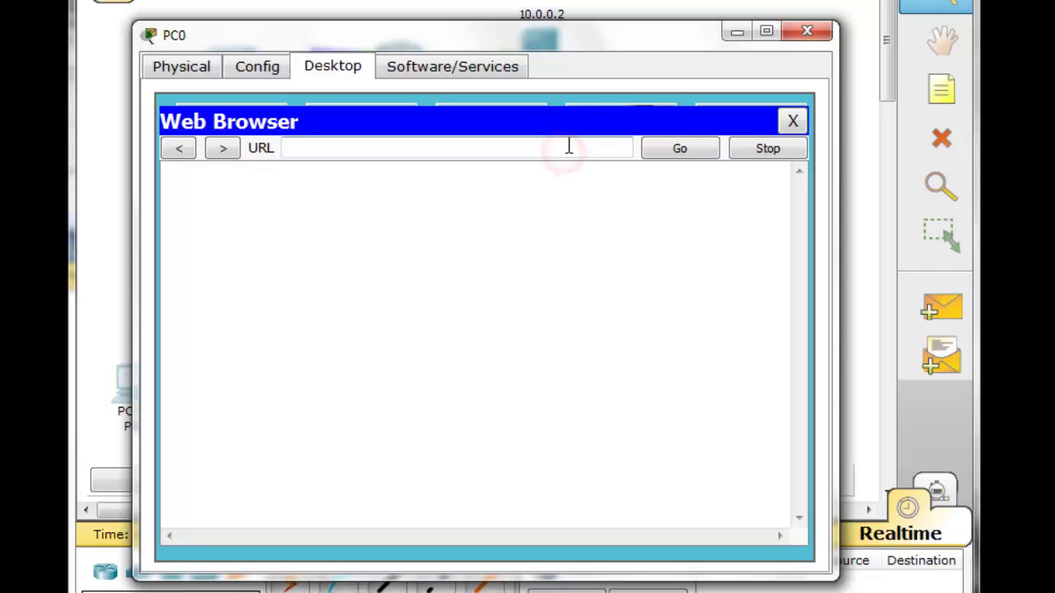
text(www.server1.com)
key(Return)
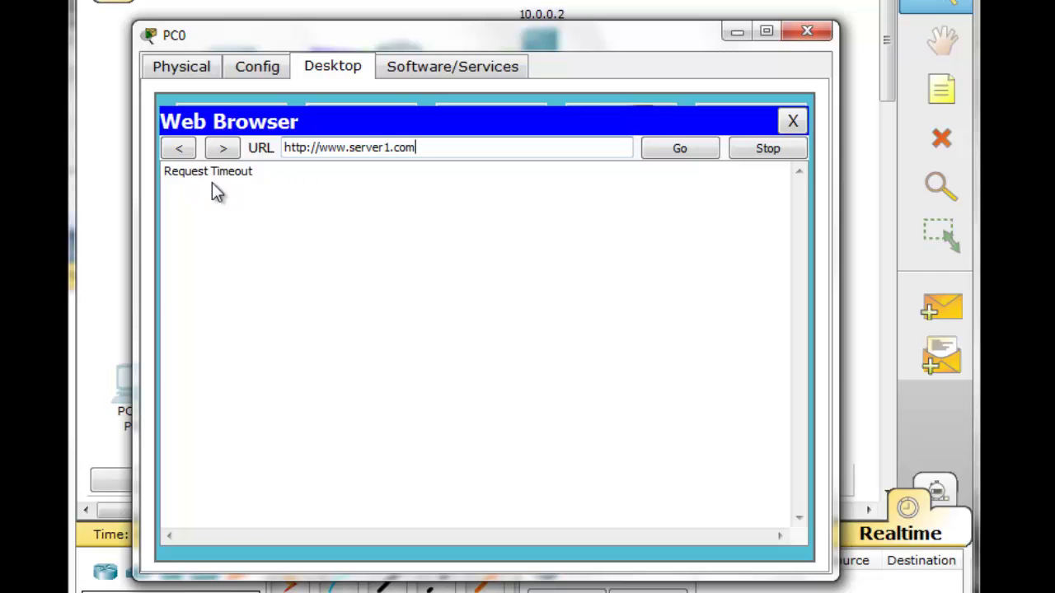
click(816, 34)
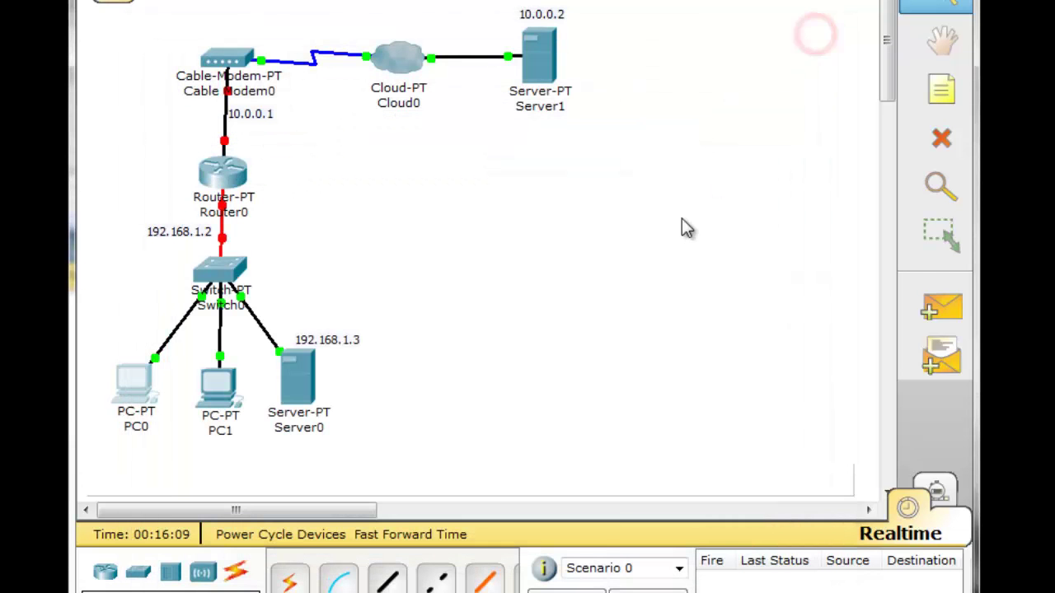
click(219, 394)
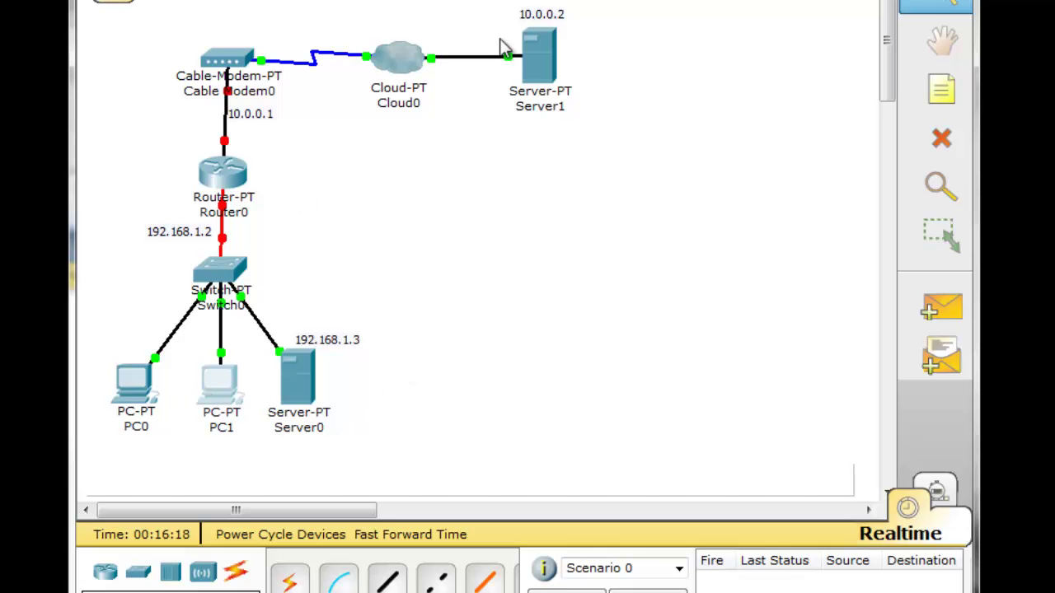
click(426, 218)
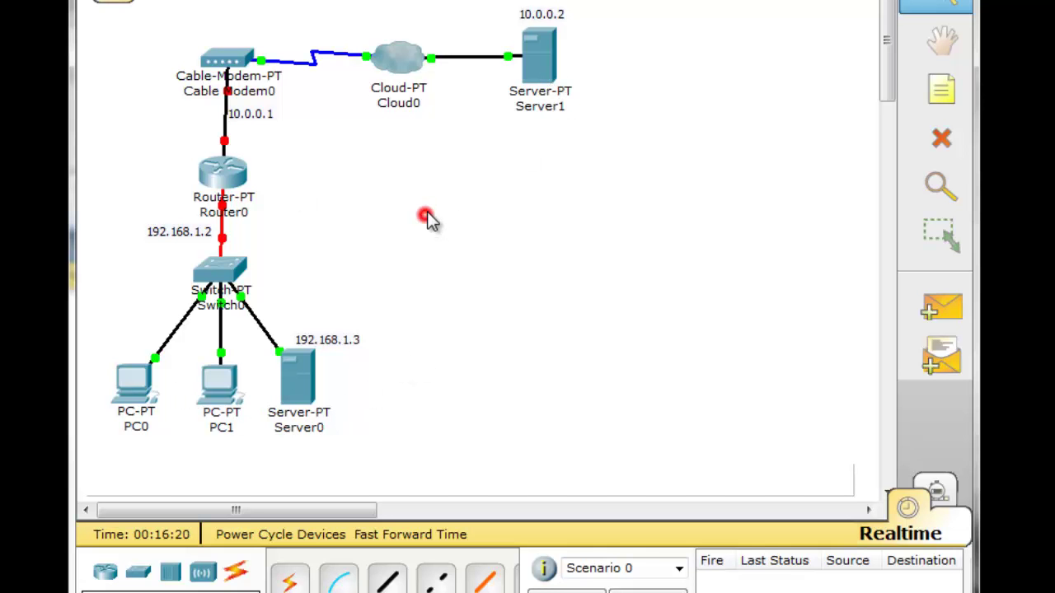
- Give Server1 the static IP address 10.0.0.2, subnet mask 255.0.0.0 and default gateway 10.0.0.1, and close its window
click(540, 61)
click(381, 14)
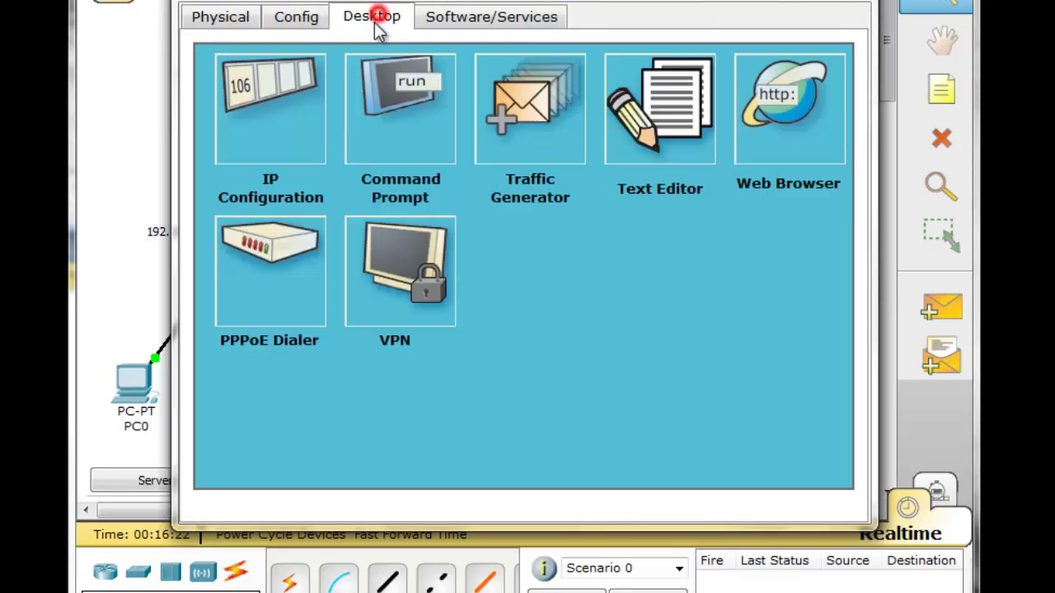
click(301, 100)
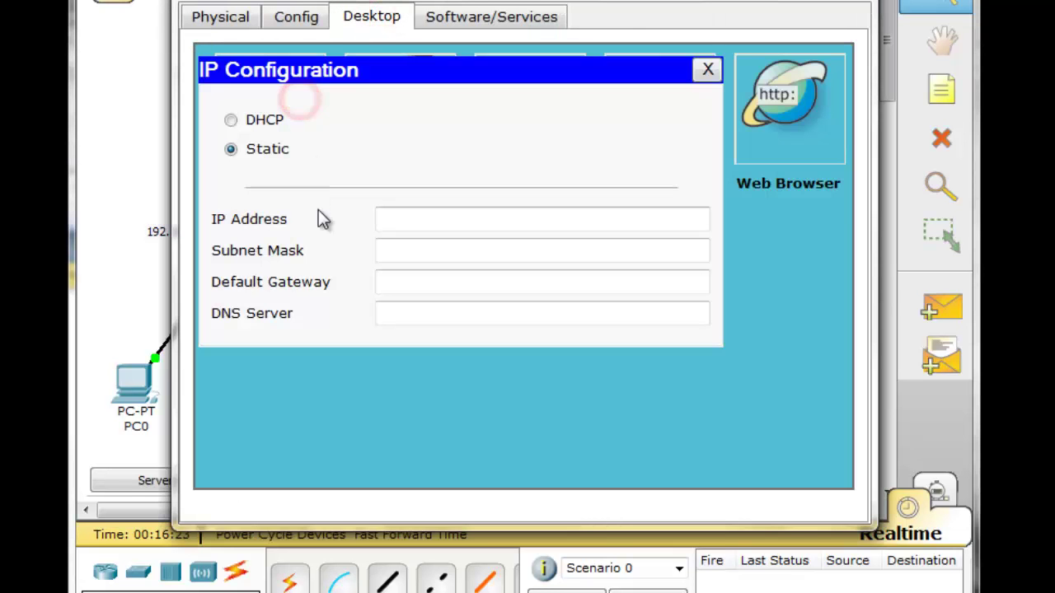
click(435, 214)
drag(544, 3, 505, 133)
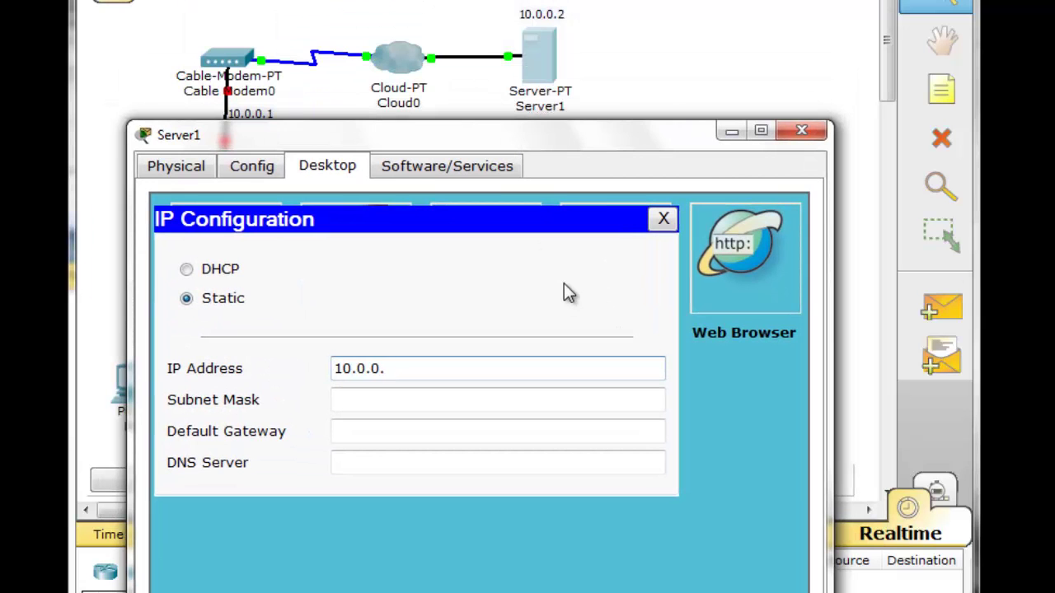
click(432, 427)
drag(446, 146, 444, 153)
text(10.0.0.1)
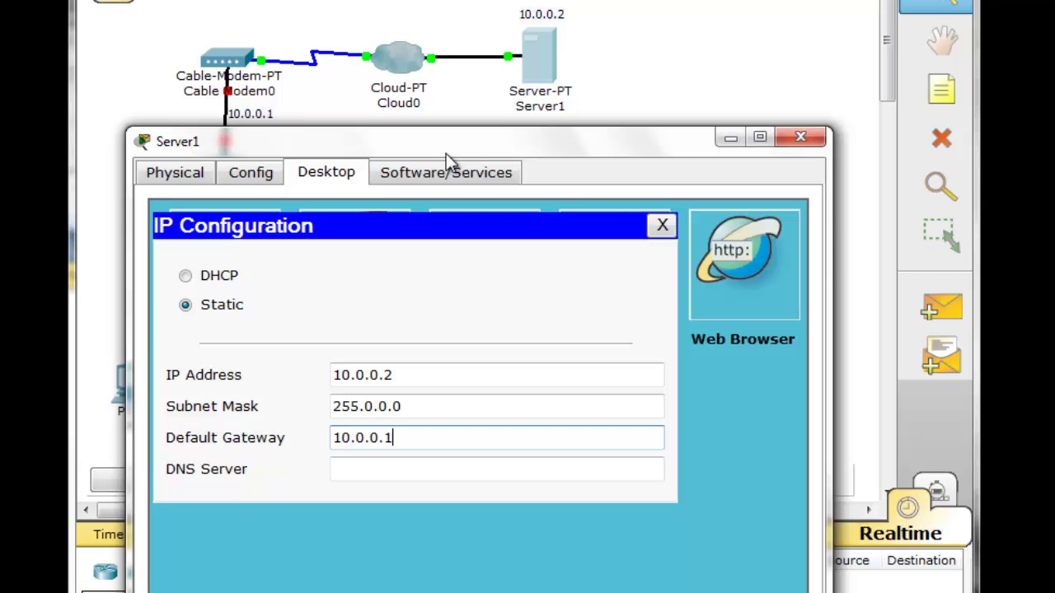
click(796, 142)
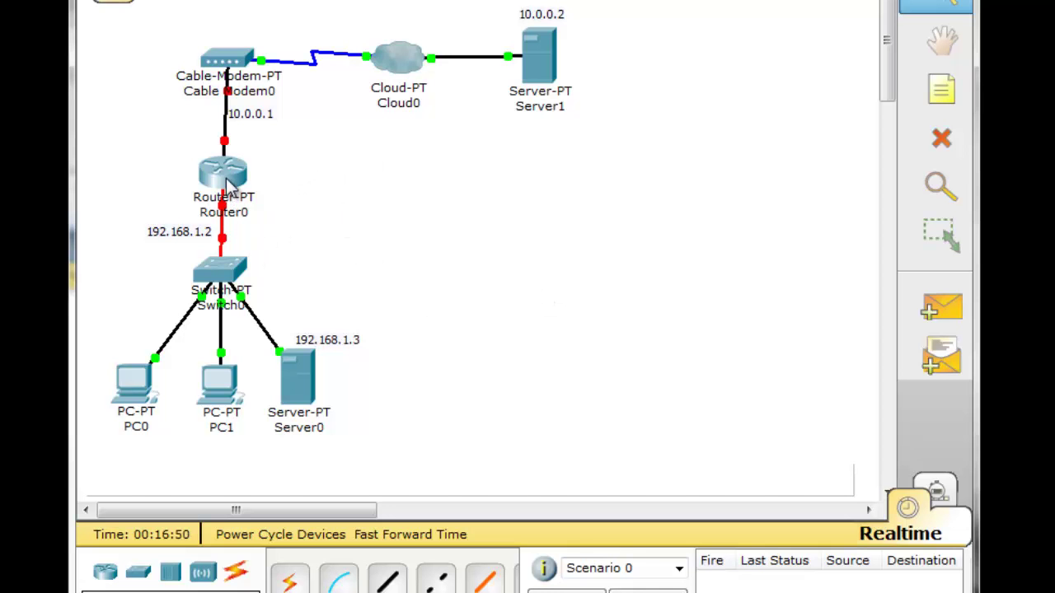
- Open Router0's configuration and check in the topology which of its ports connect to the cable modem and the switch
click(224, 174)
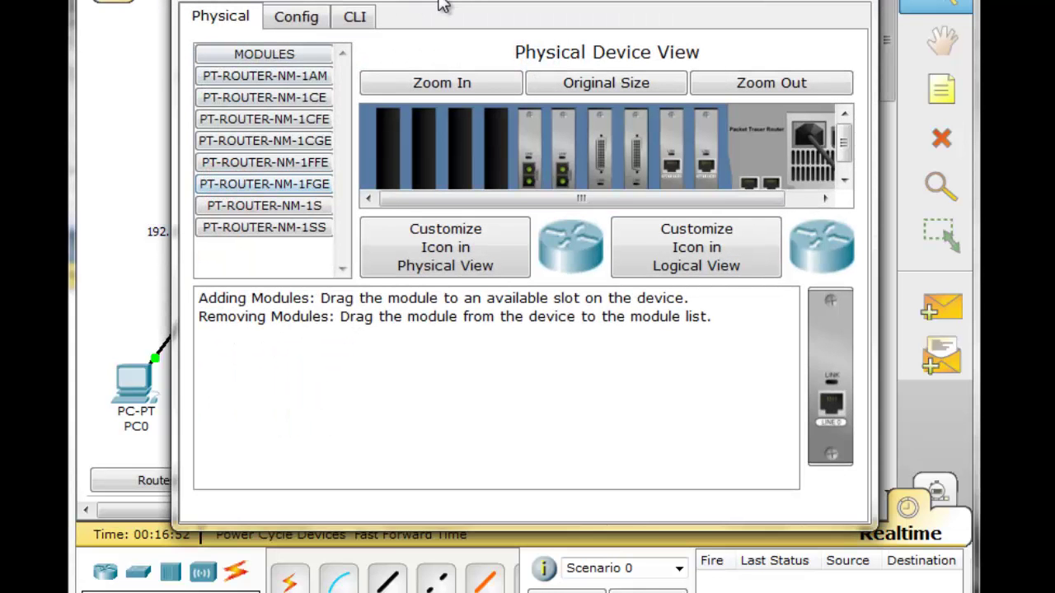
drag(440, 4, 534, 18)
drag(530, 28, 501, 35)
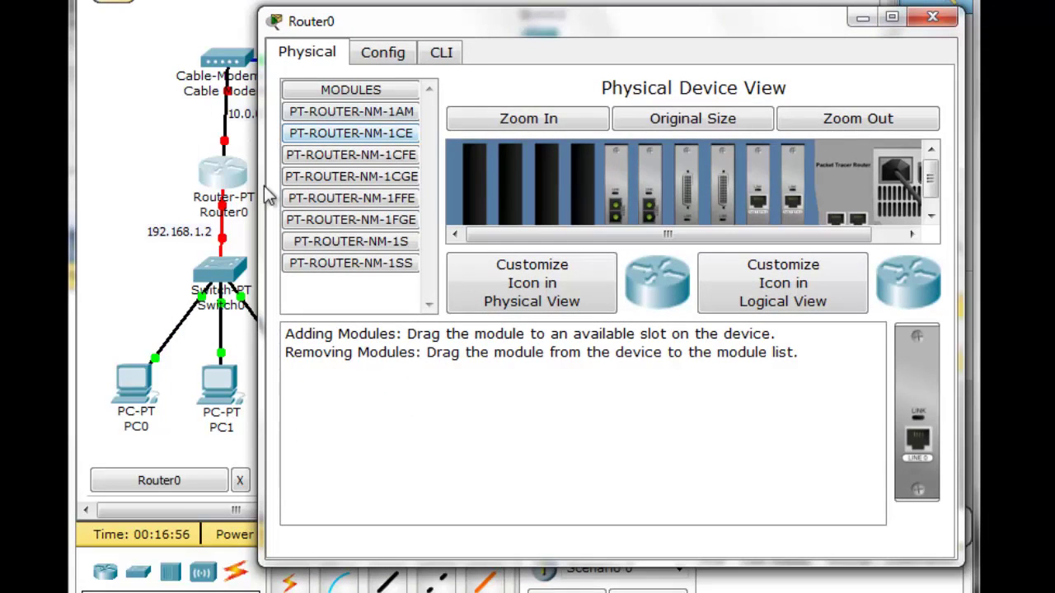
click(399, 58)
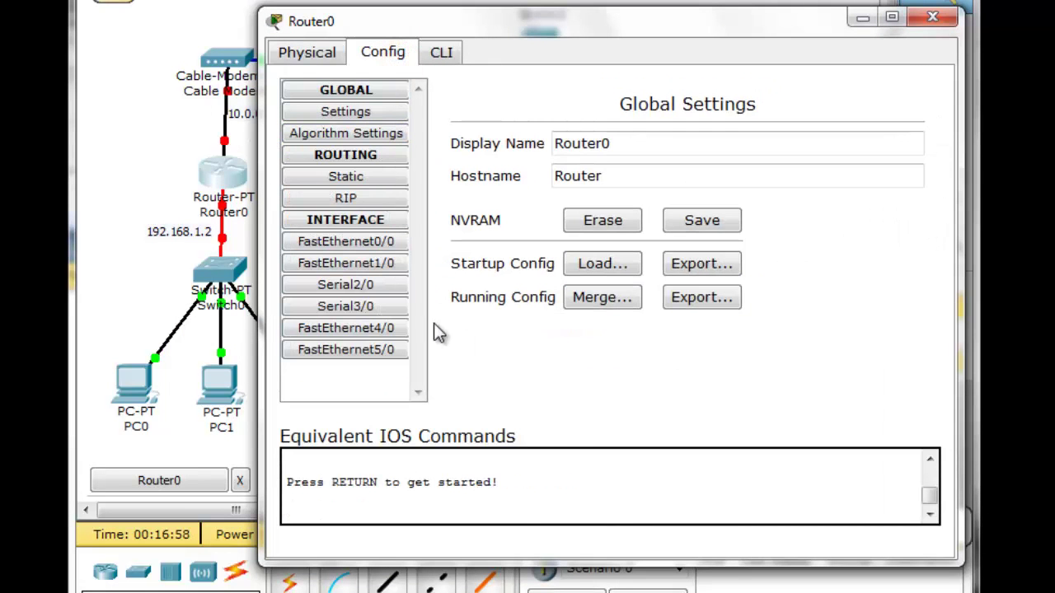
click(323, 353)
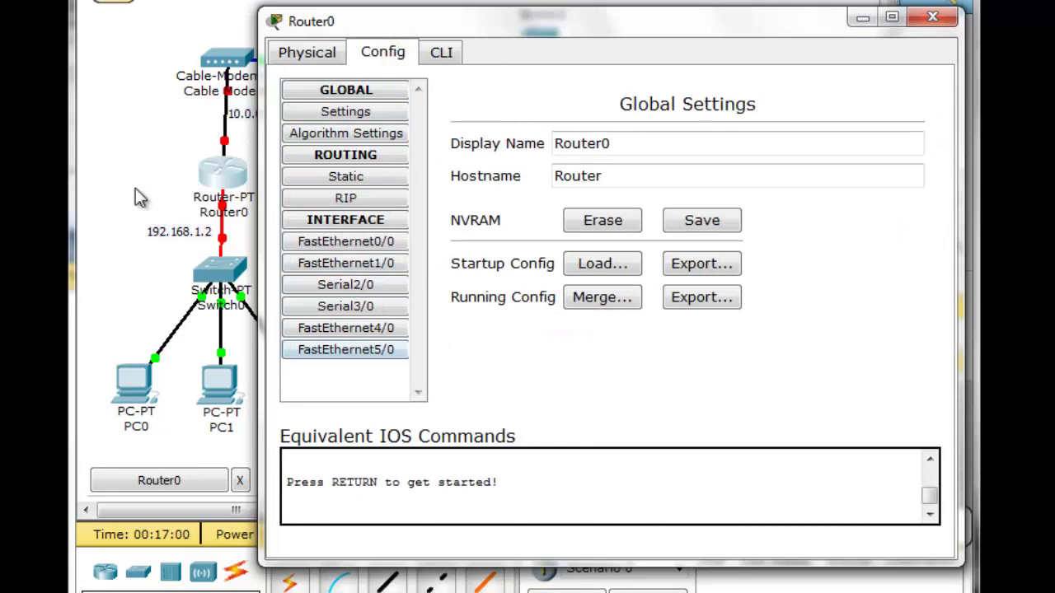
click(146, 172)
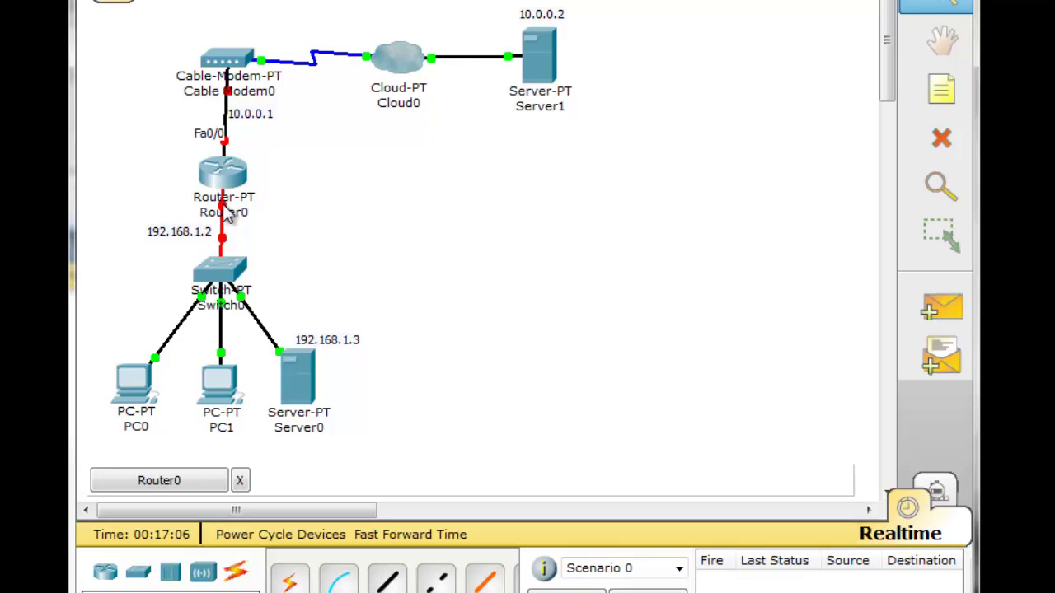
mouse_move(228, 213)
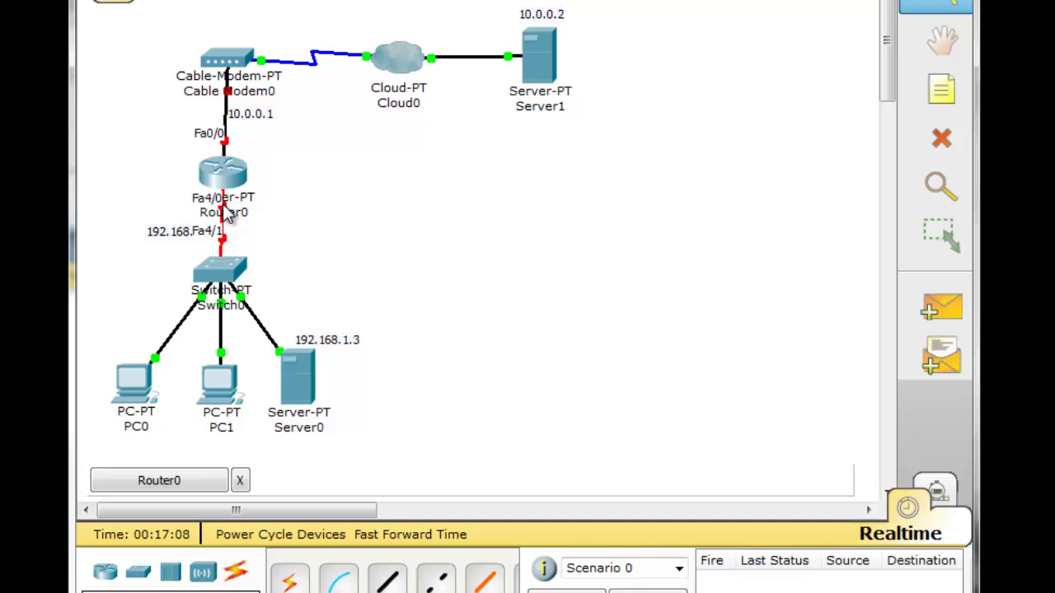
- Set Router0's FastEthernet4/0 interface to IP address 192.168.1.2 with subnet mask 255.255.255.0
click(159, 480)
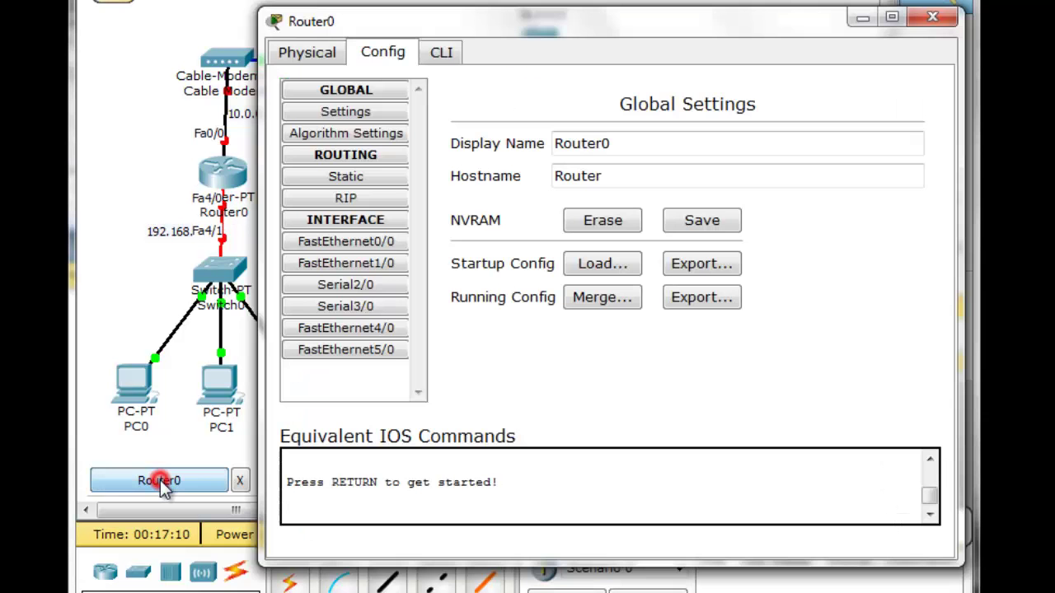
click(389, 330)
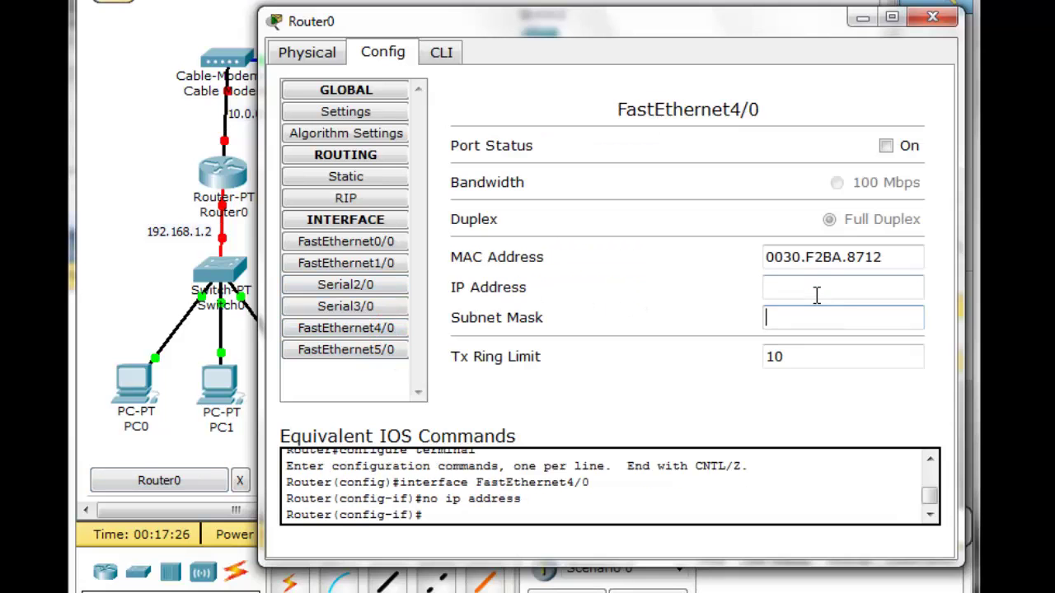
click(816, 288)
text(192.168.1.2)
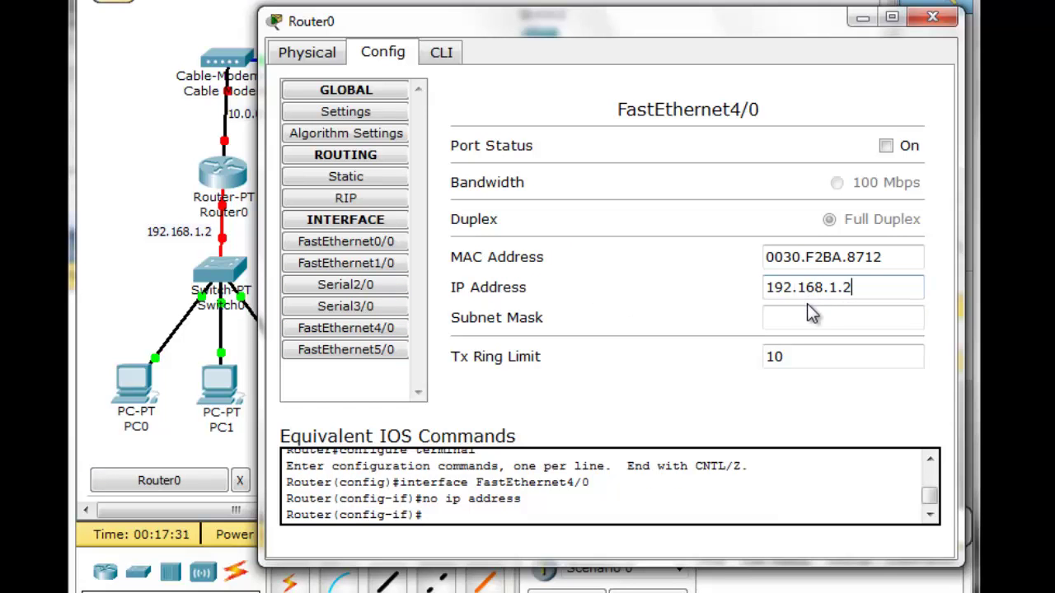
click(808, 316)
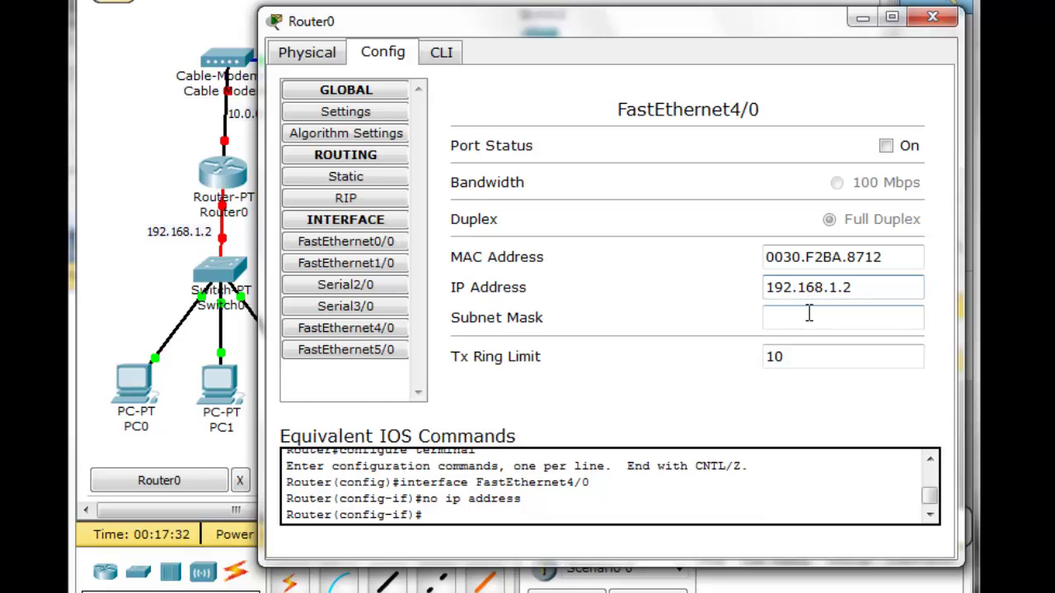
- Set Router0's FastEthernet0/0 interface to IP address 10.0.0.1 with subnet mask 255.0.0.0, and close the configuration
click(353, 244)
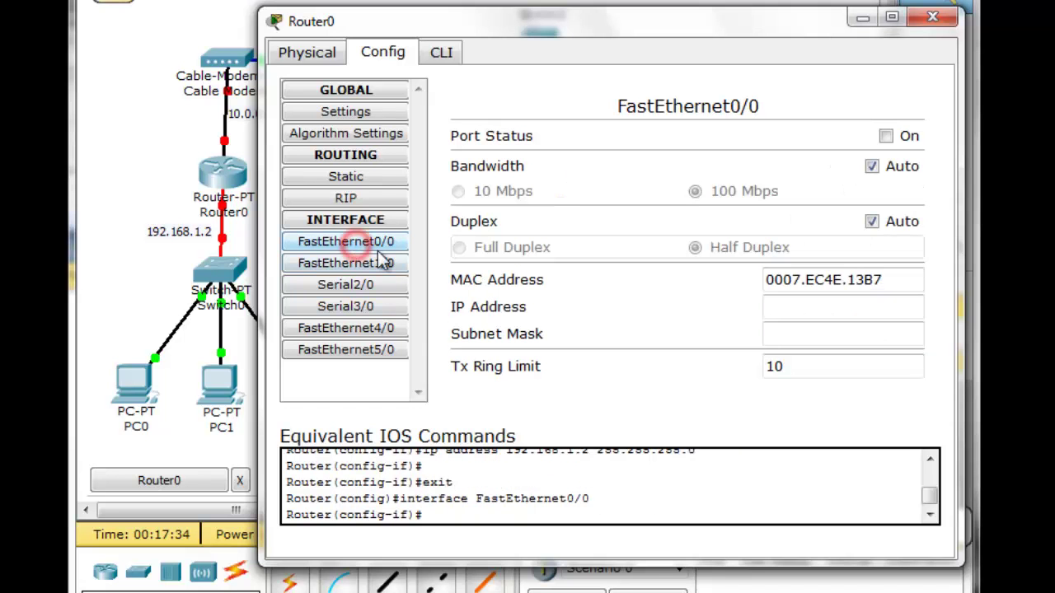
click(838, 307)
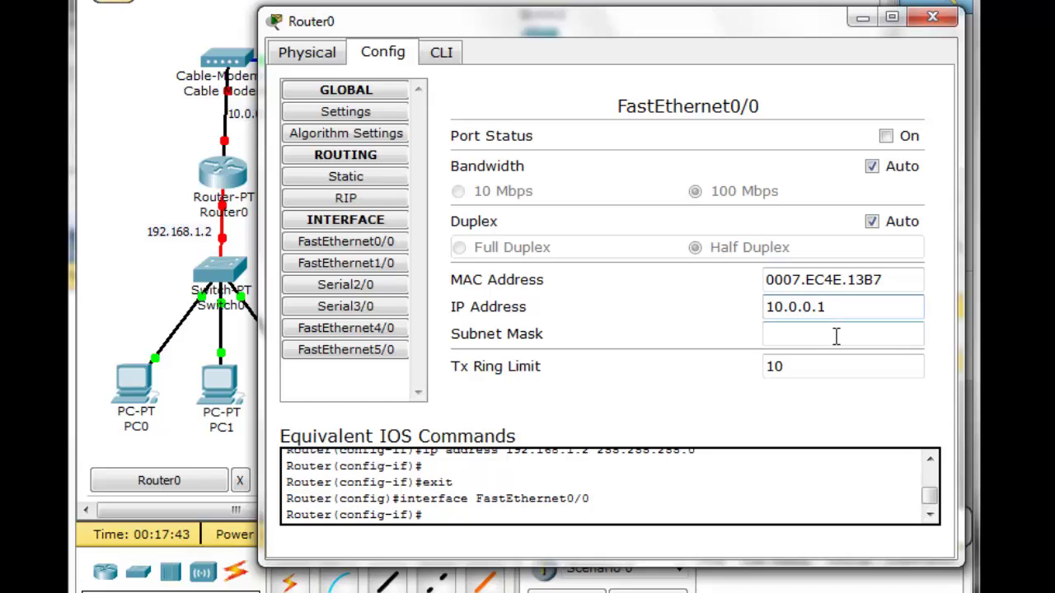
click(836, 336)
click(924, 24)
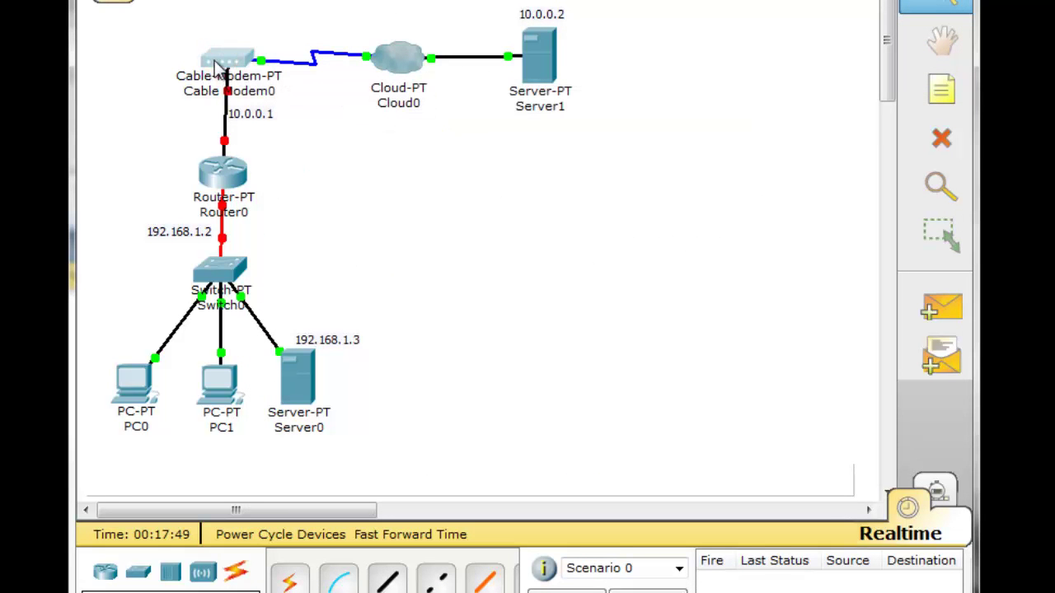
- Nudge Cable Modem0 into line above Router0, and turn on Router0's FastEthernet4/0 and FastEthernet0/0 ports
drag(220, 66, 213, 65)
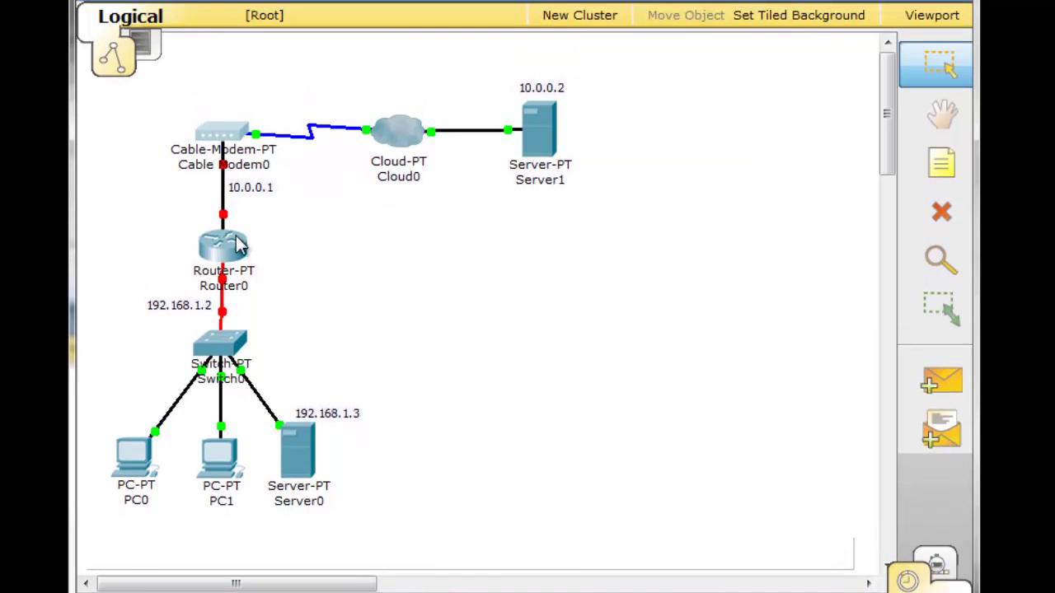
click(230, 177)
click(288, 365)
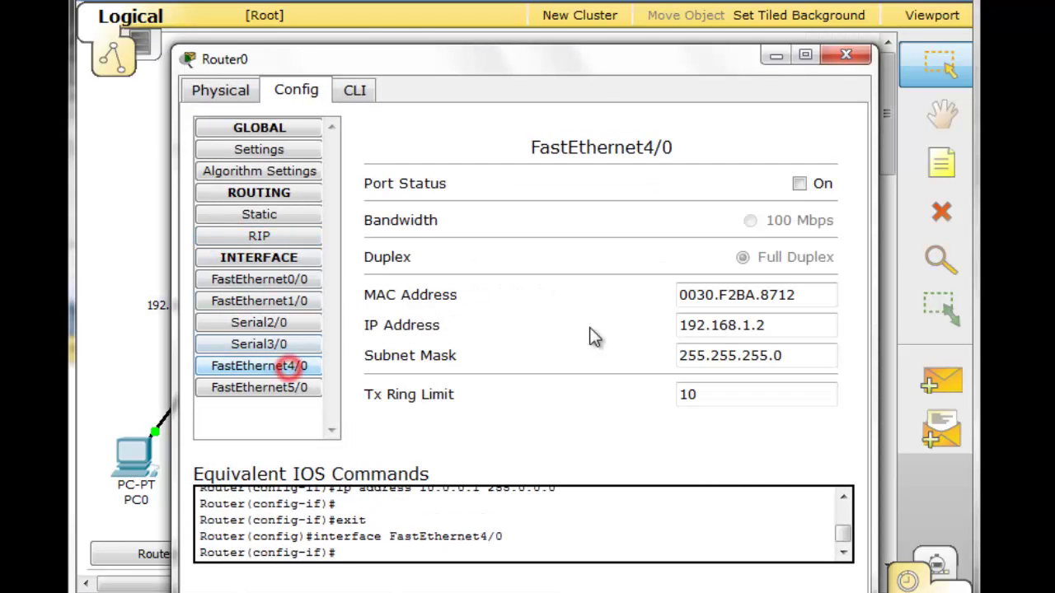
click(799, 183)
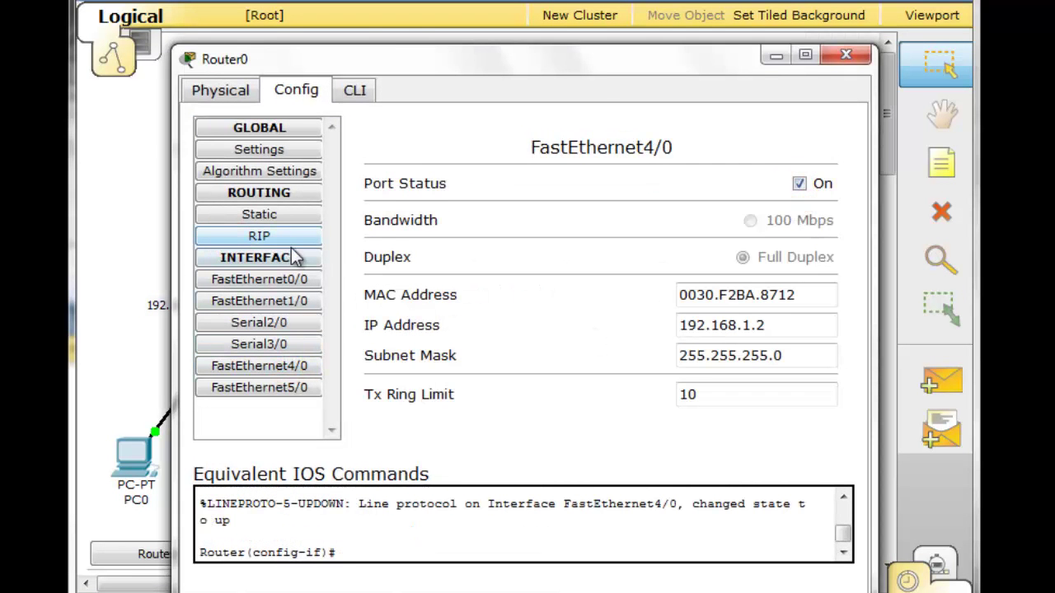
click(301, 284)
click(799, 173)
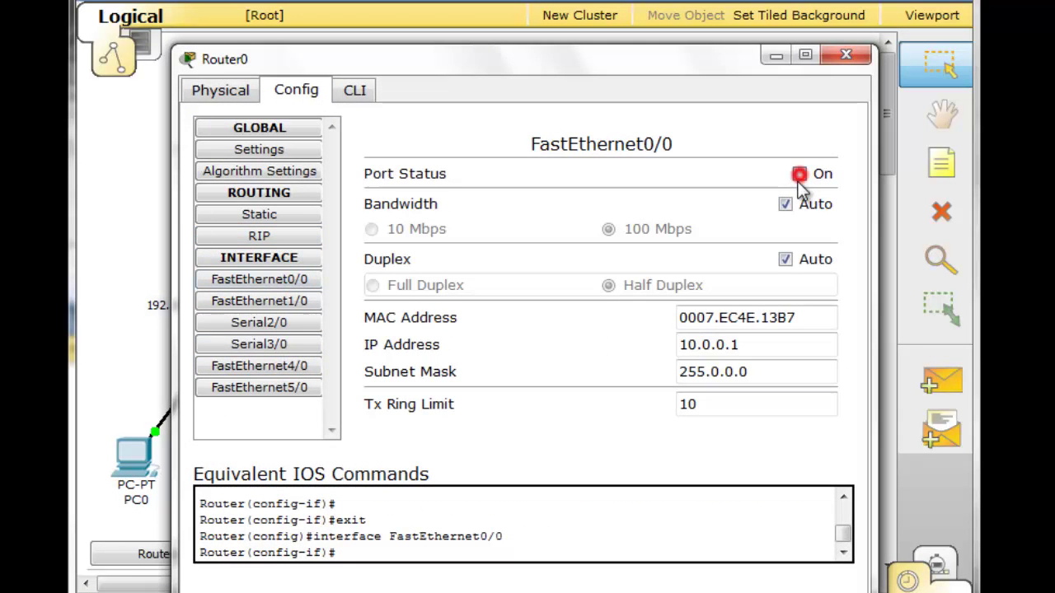
click(847, 56)
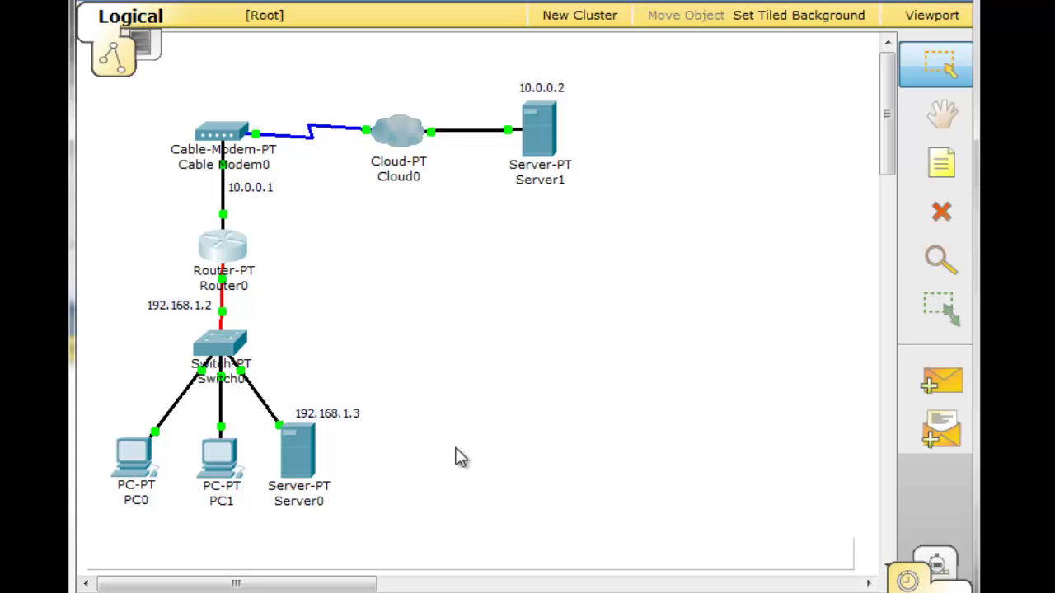
click(136, 472)
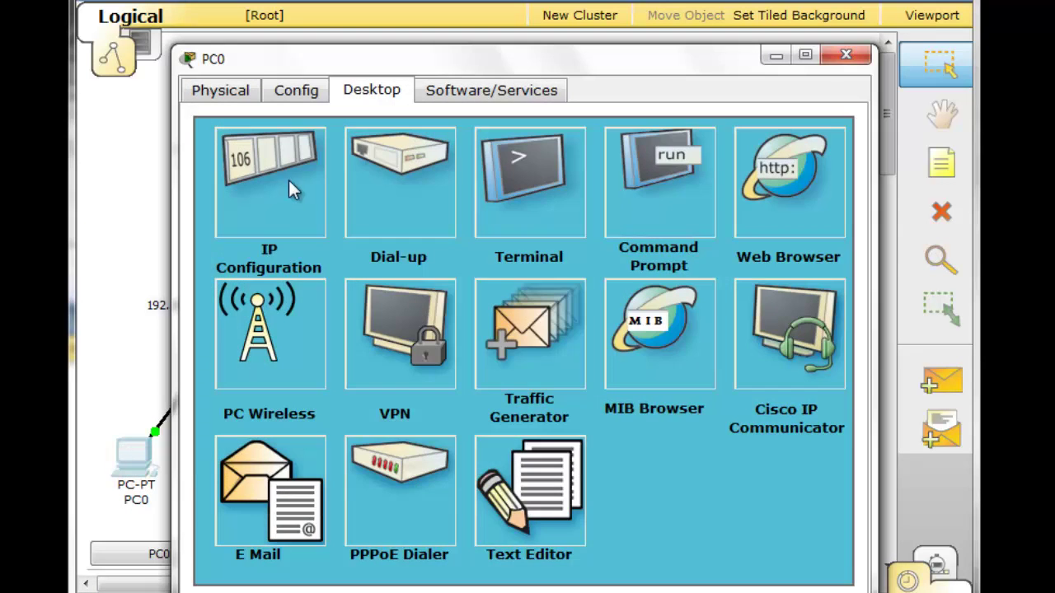
click(801, 201)
drag(539, 82, 467, 265)
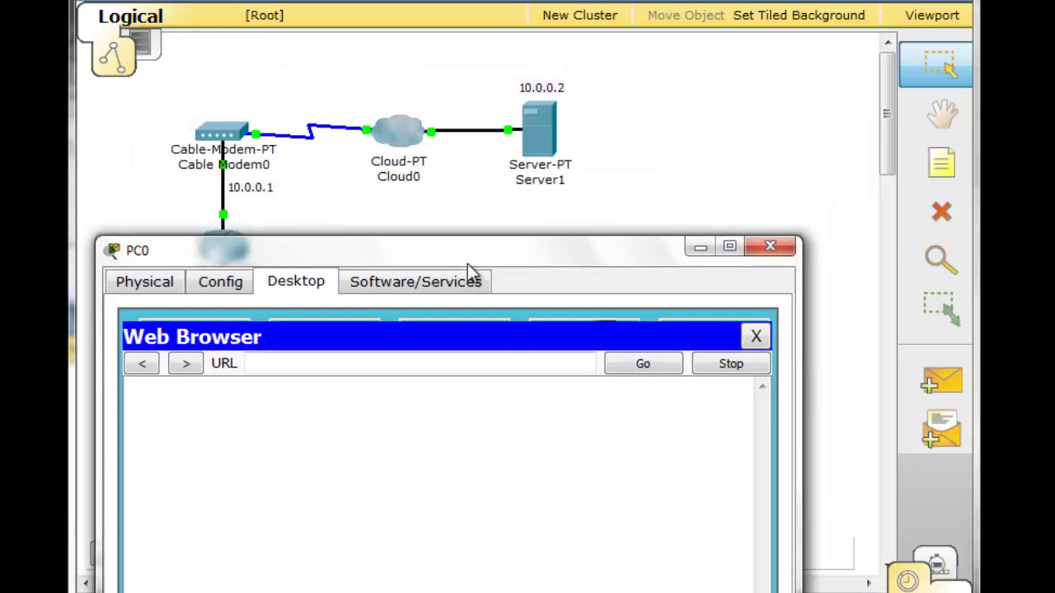
click(388, 366)
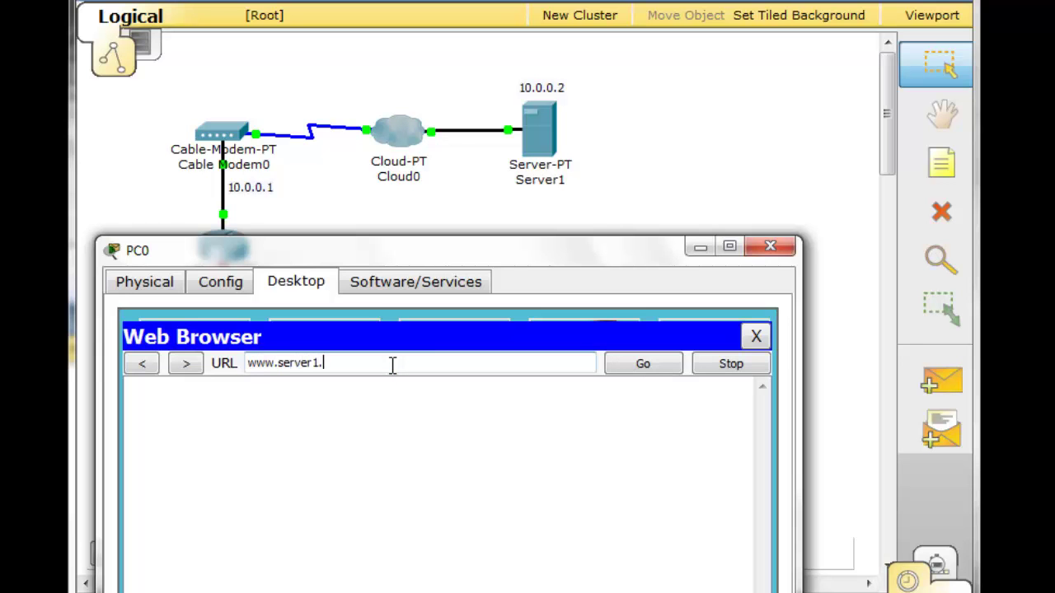
key(Return)
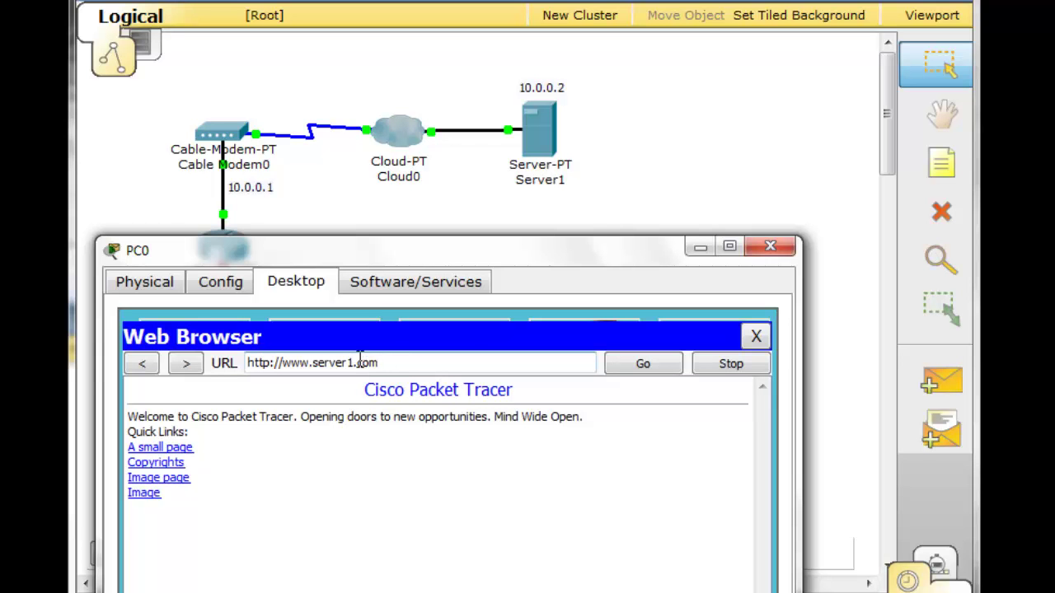
click(768, 249)
- In Server0's HTTP service, change the centered blue heading text of index.html to "Server0"
click(302, 464)
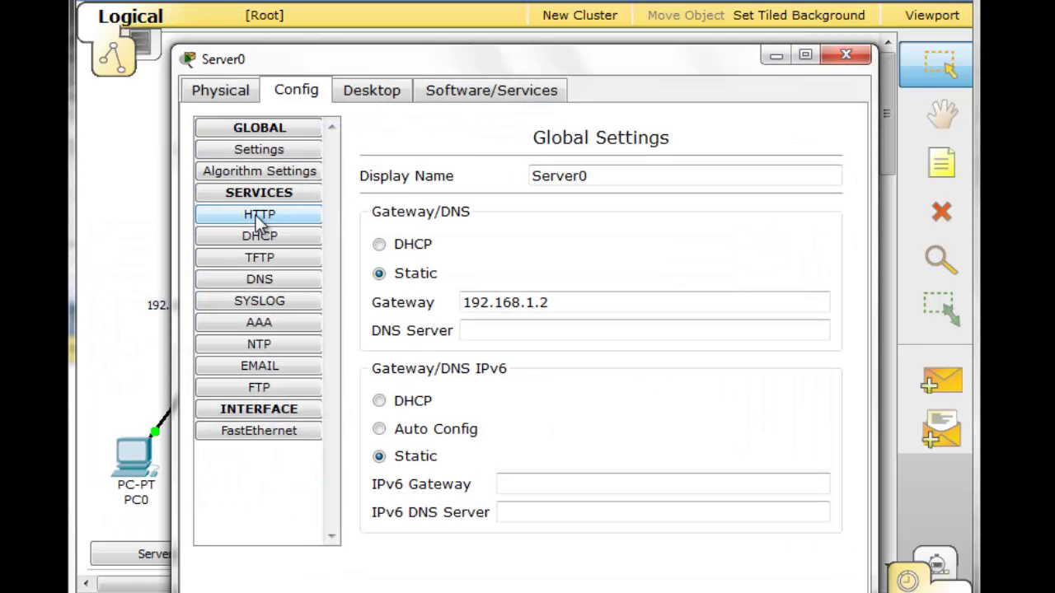
click(847, 57)
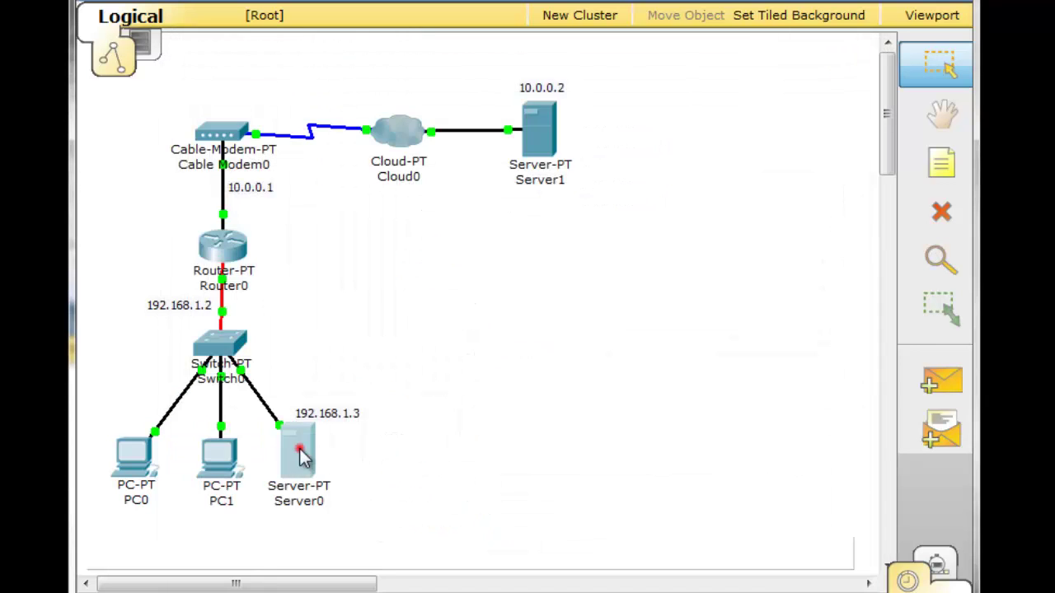
click(299, 443)
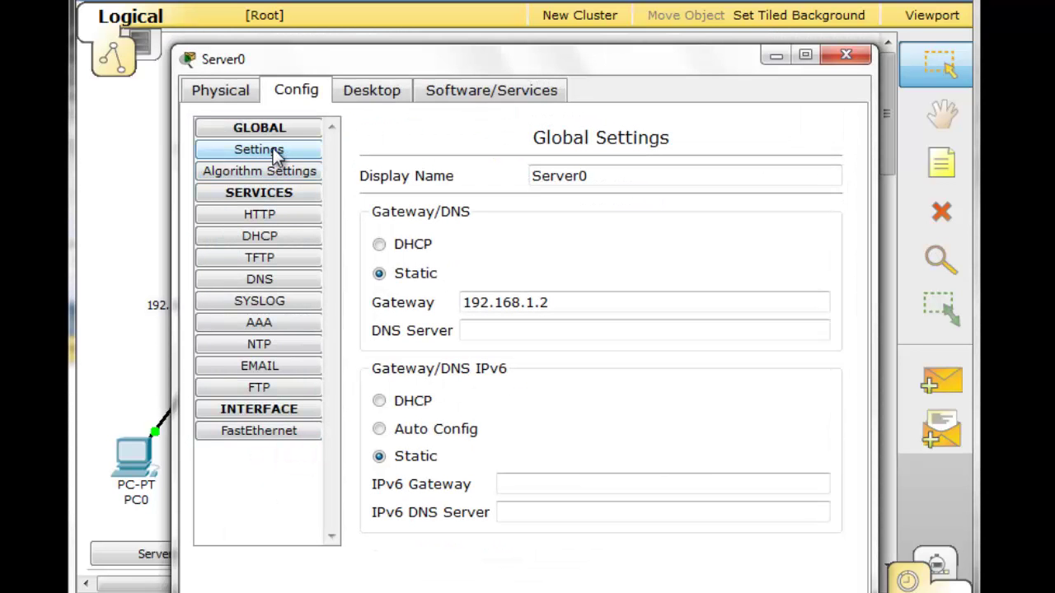
click(261, 214)
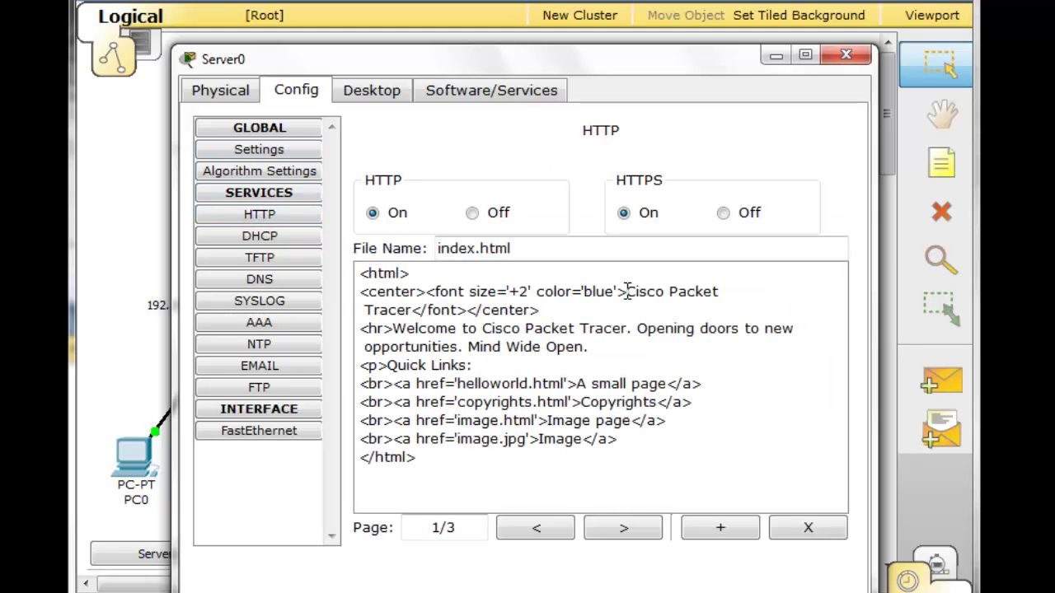
drag(627, 292, 419, 315)
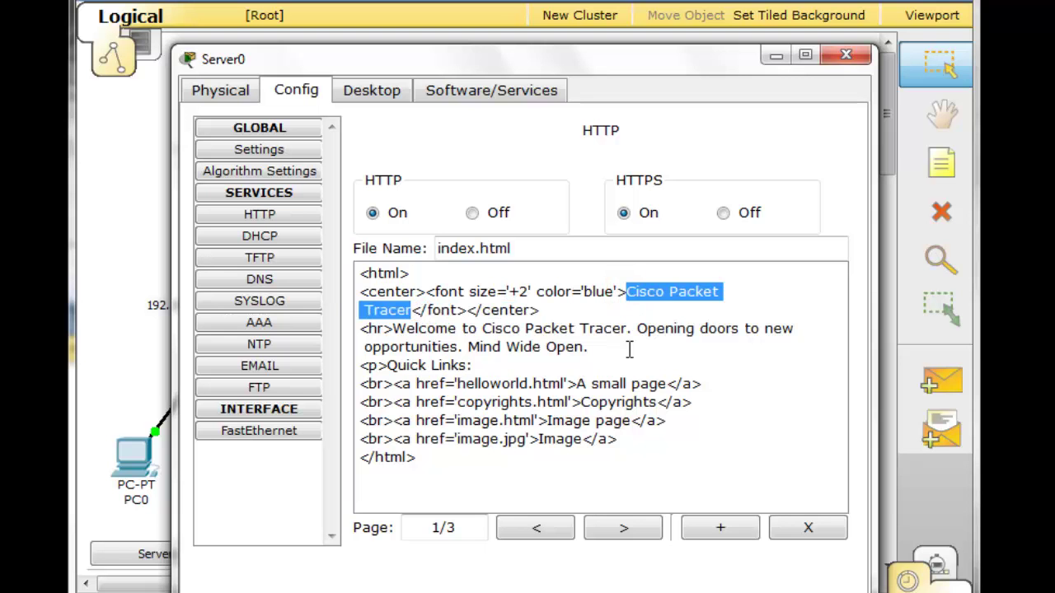
text(Server0)
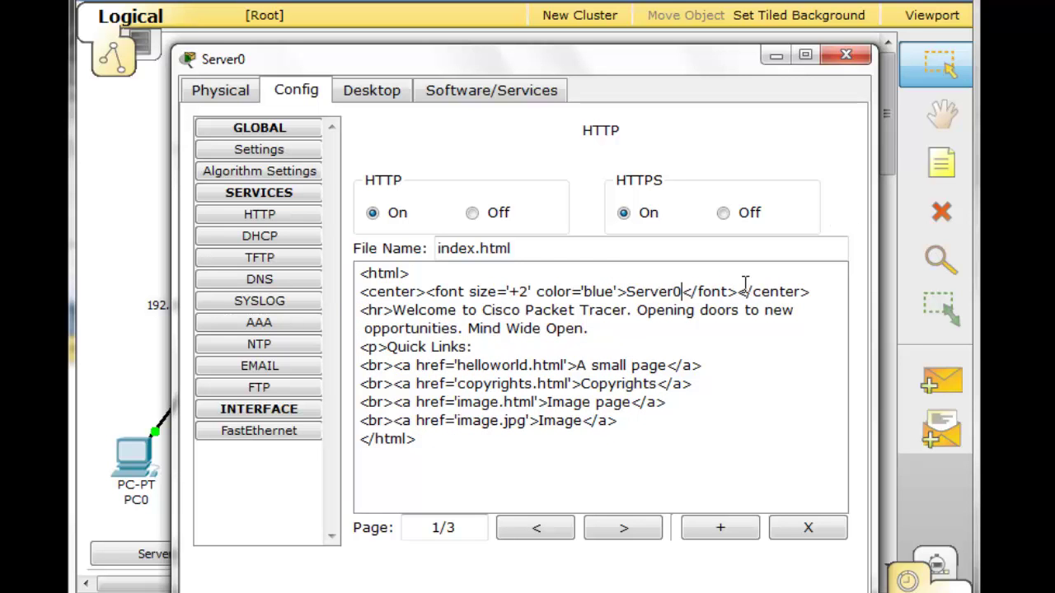
- In Server1's HTTP service, replace the centered blue heading text of index.html with "Server1", and close the server's window
click(842, 56)
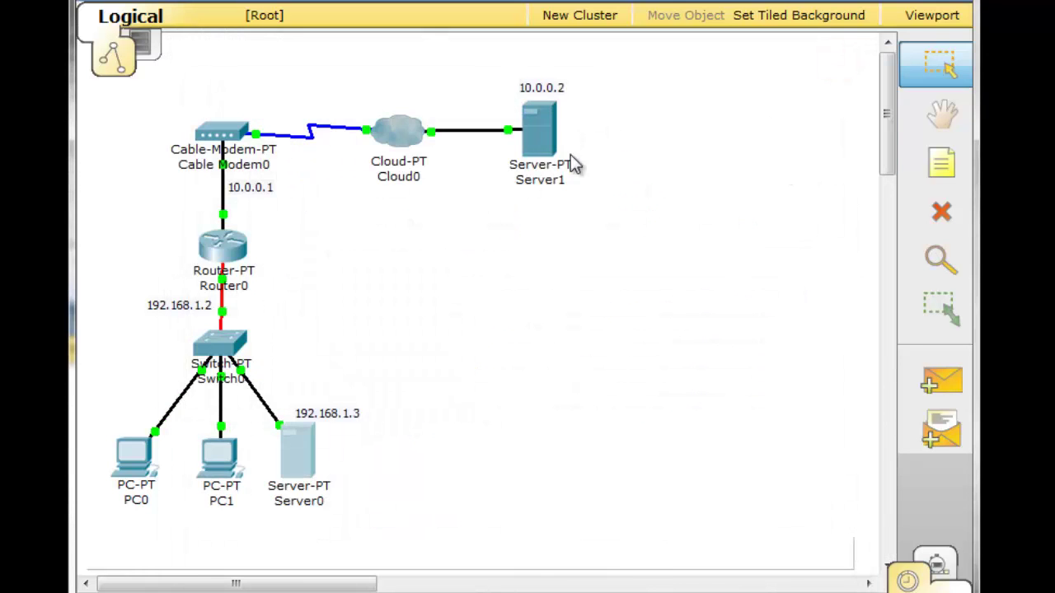
click(548, 131)
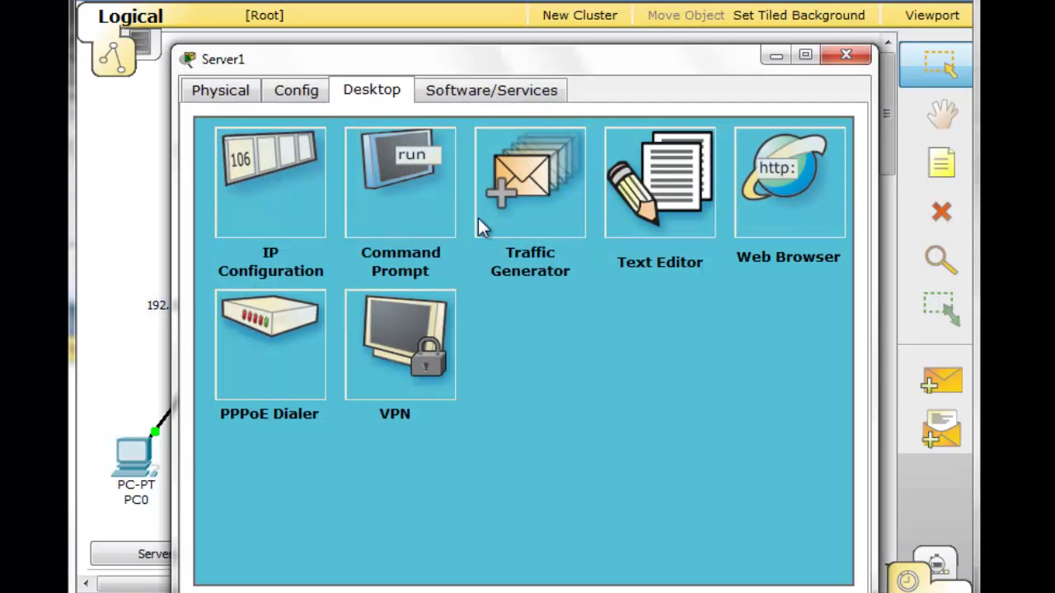
click(300, 88)
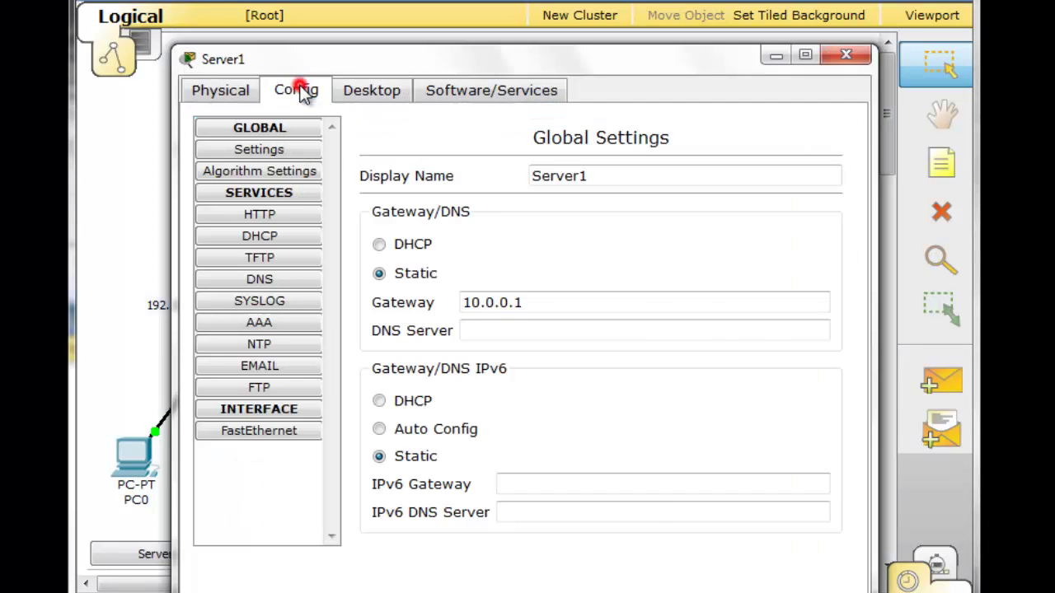
click(302, 216)
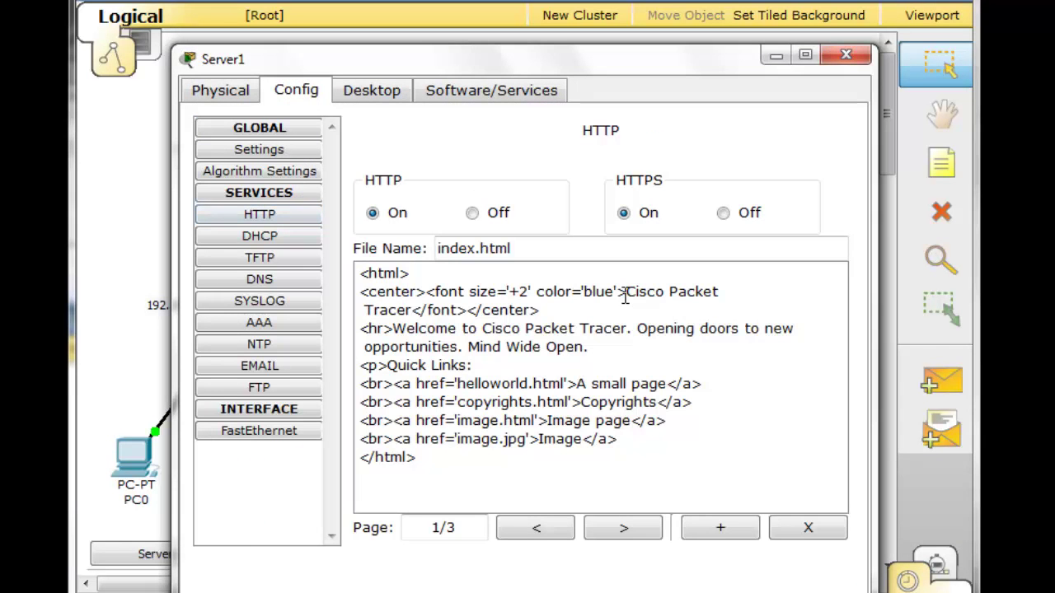
drag(625, 294, 432, 309)
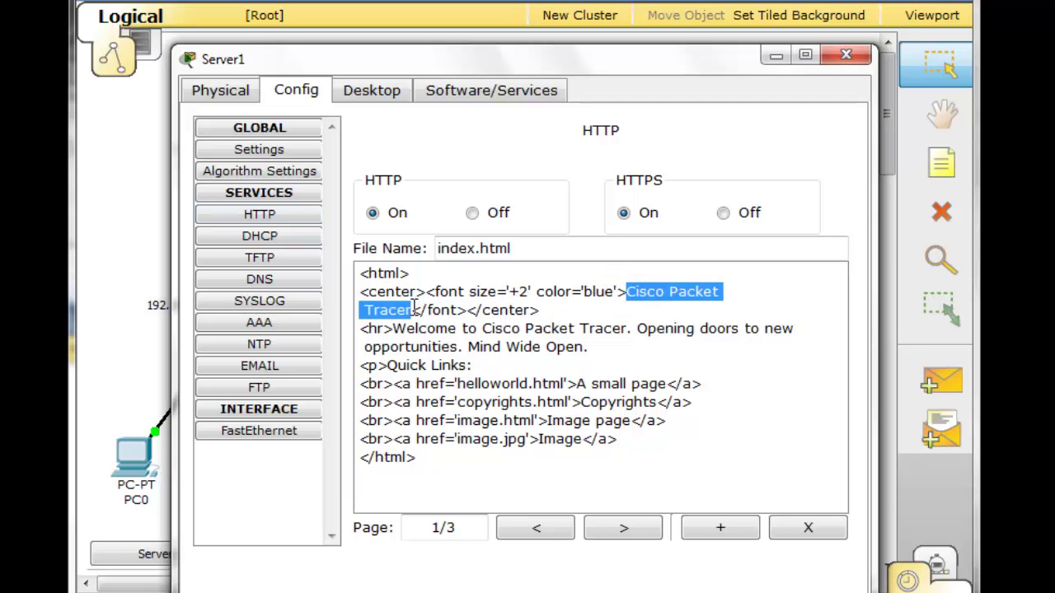
text(Server1)
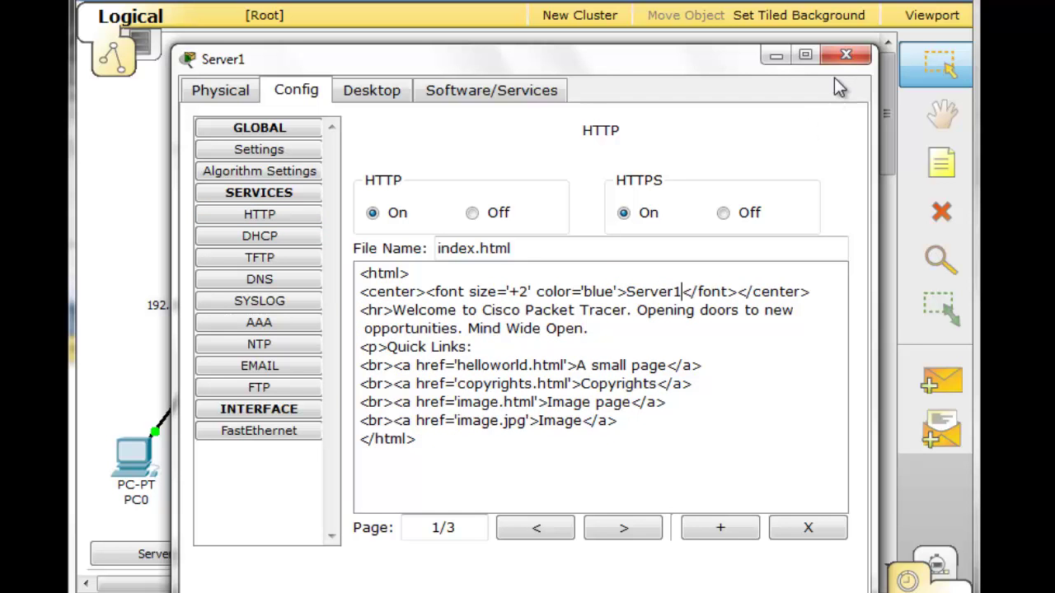
click(846, 56)
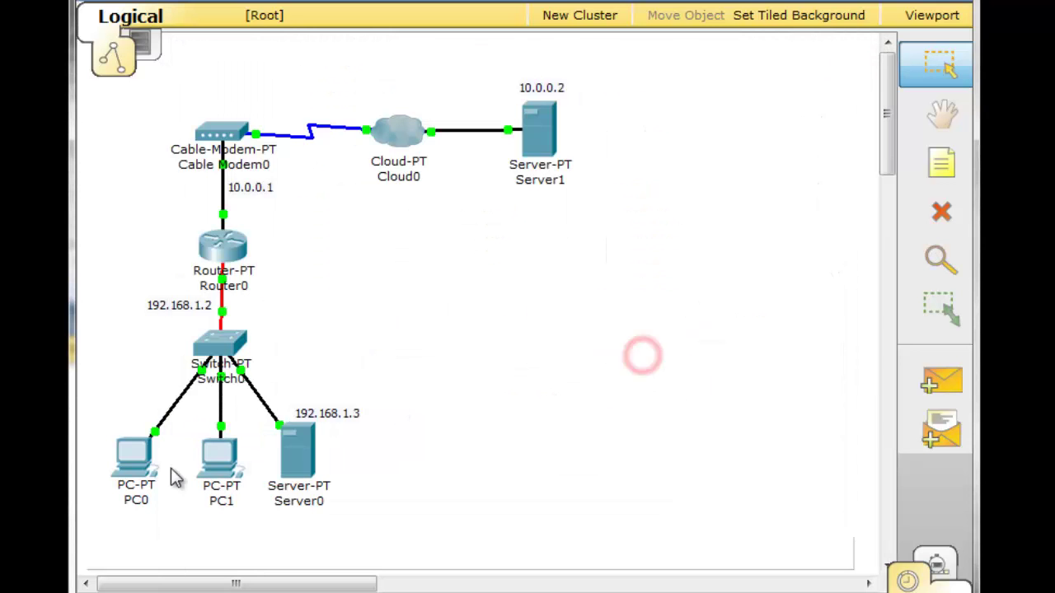
click(137, 462)
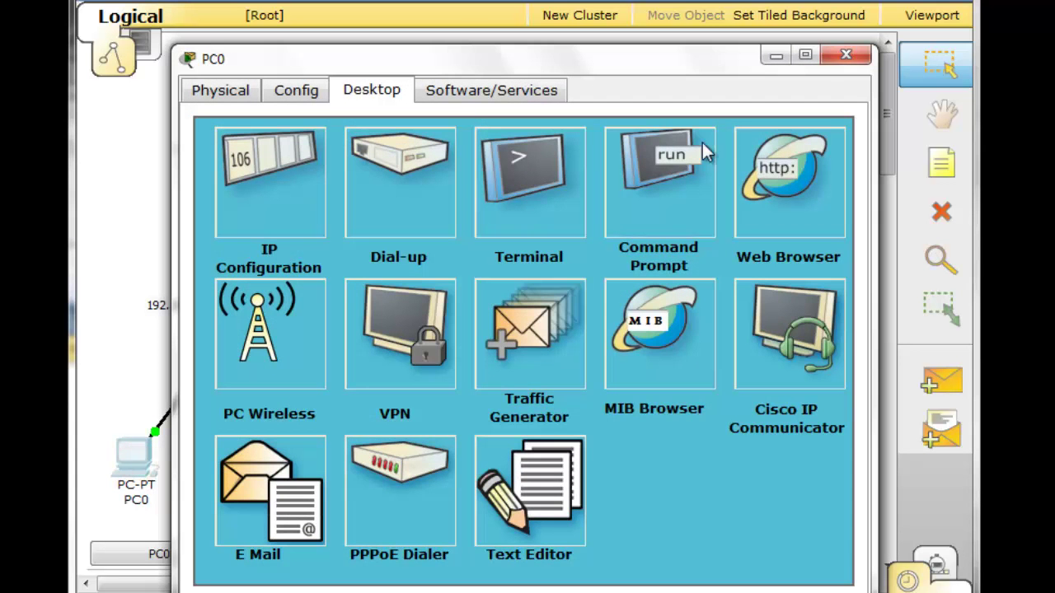
click(787, 159)
click(433, 171)
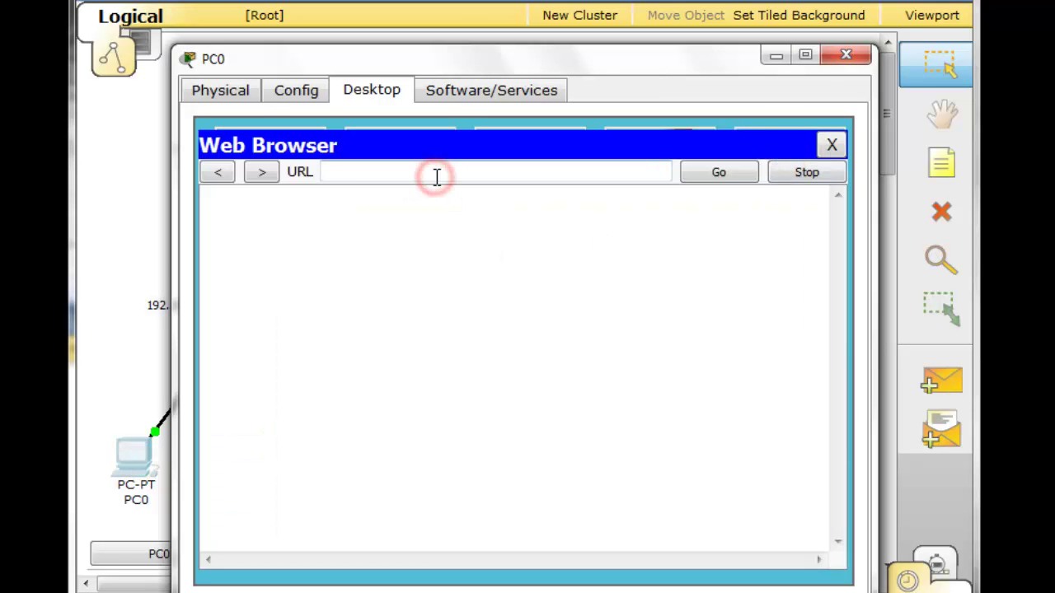
text(server0.com)
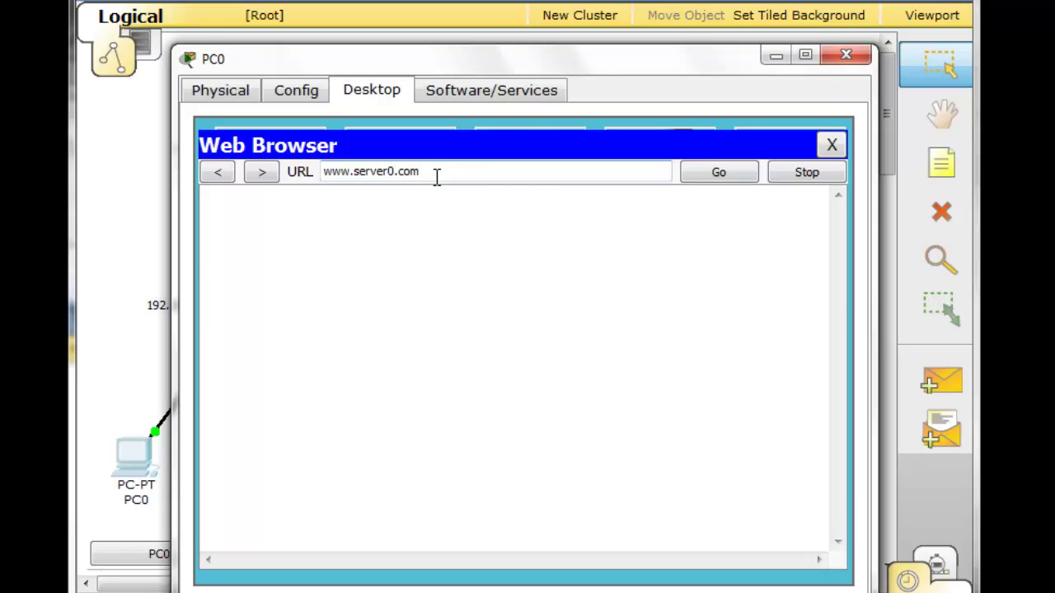
key(Return)
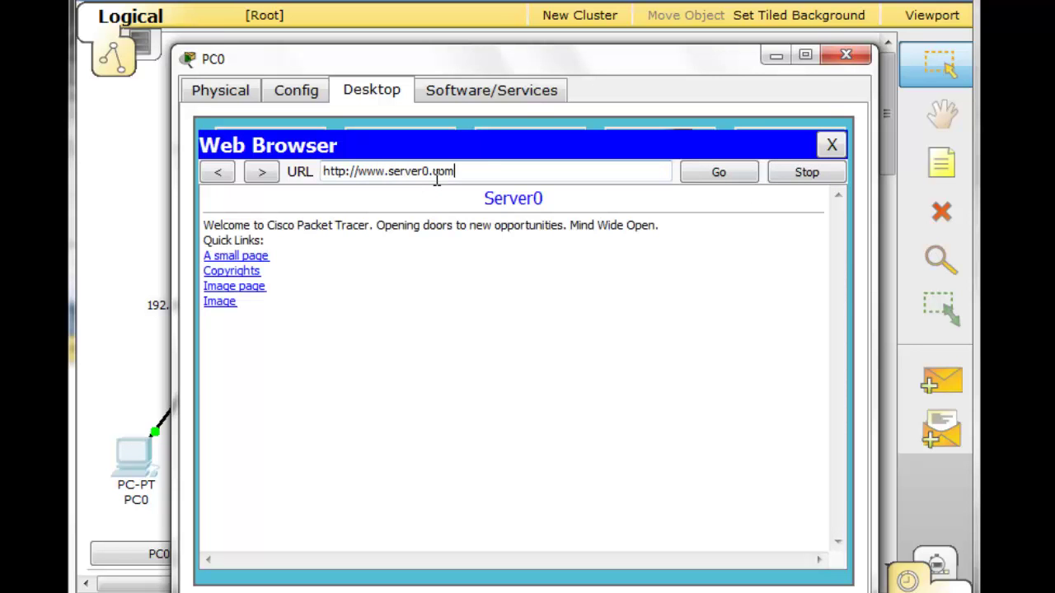
drag(485, 204, 546, 206)
click(635, 170)
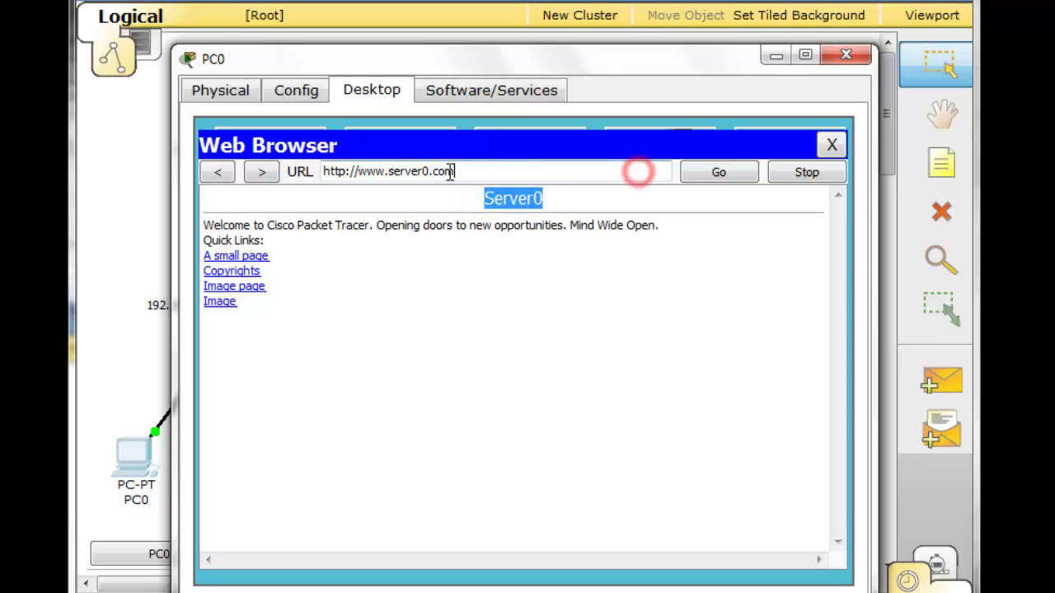
click(428, 171)
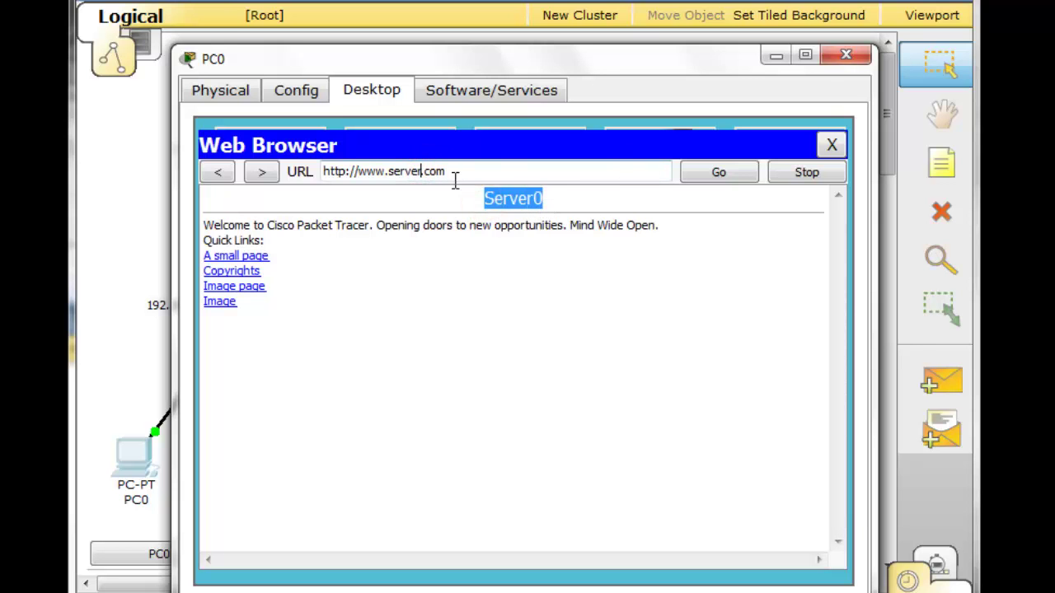
key(Return)
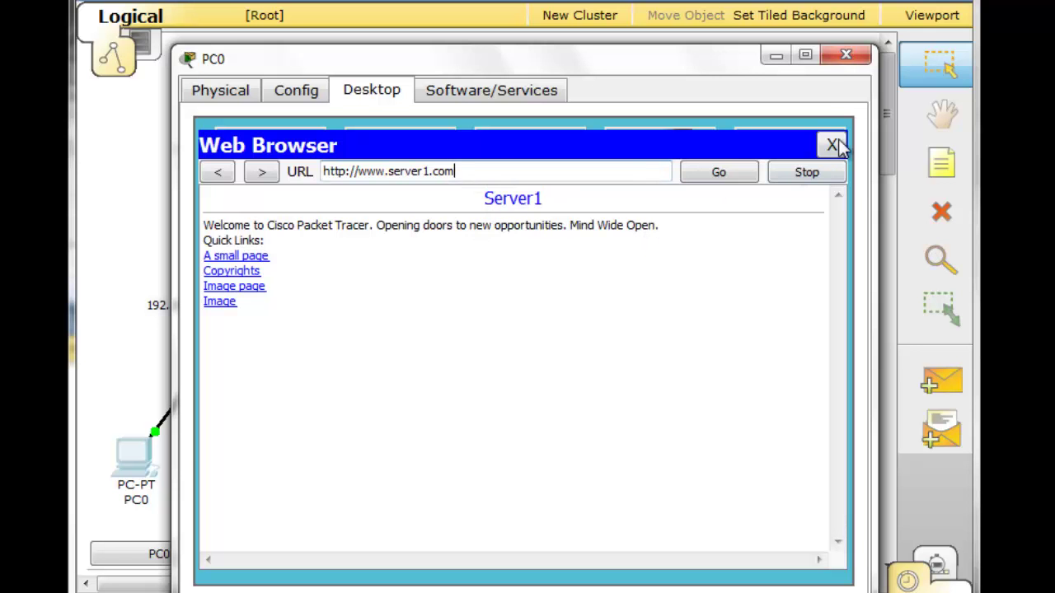
click(843, 55)
click(528, 362)
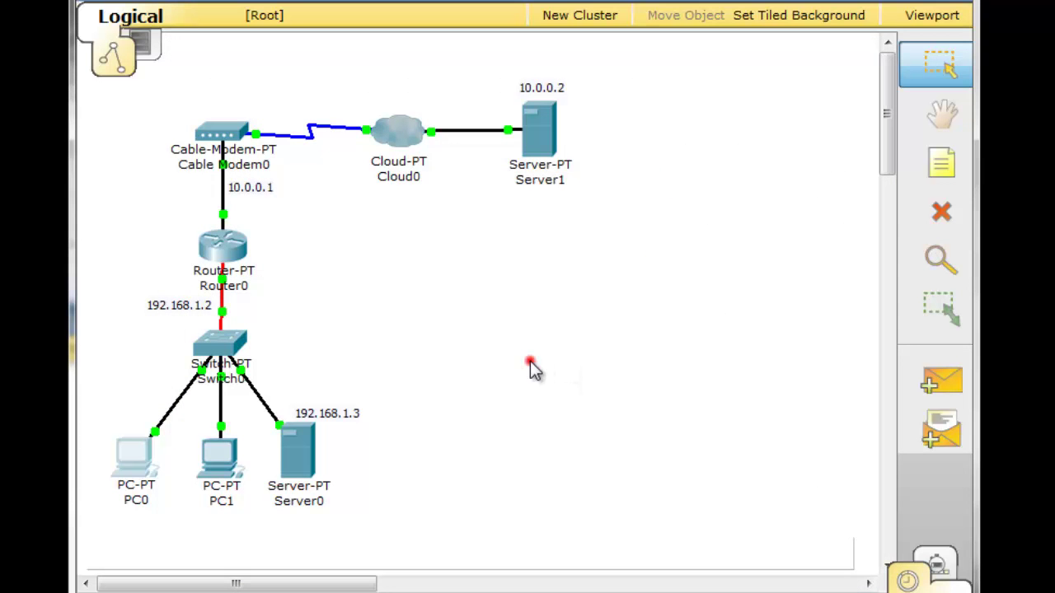
click(230, 465)
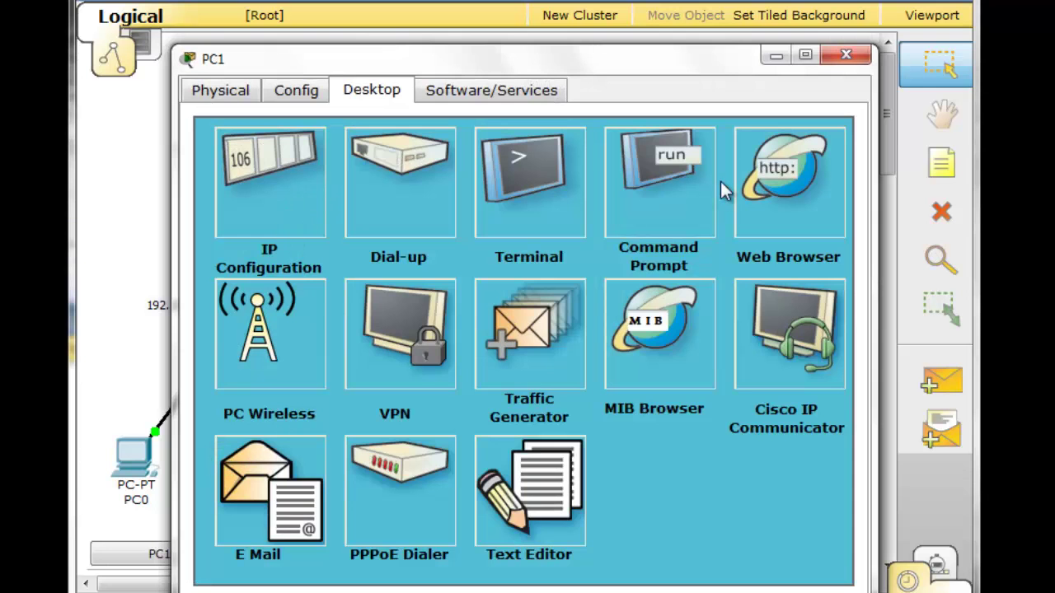
click(804, 183)
click(382, 179)
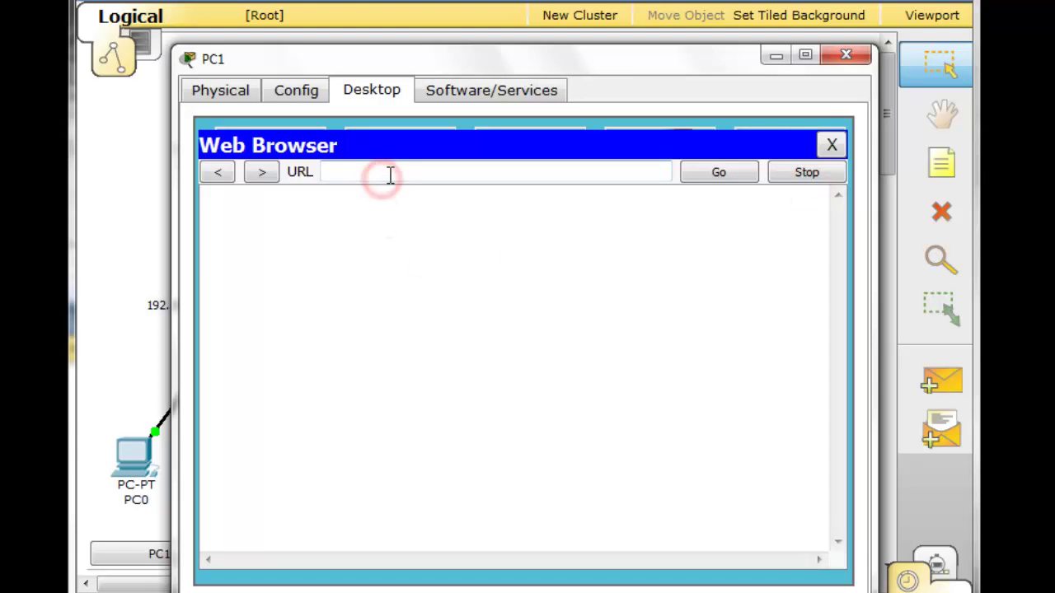
text(www.server1.com)
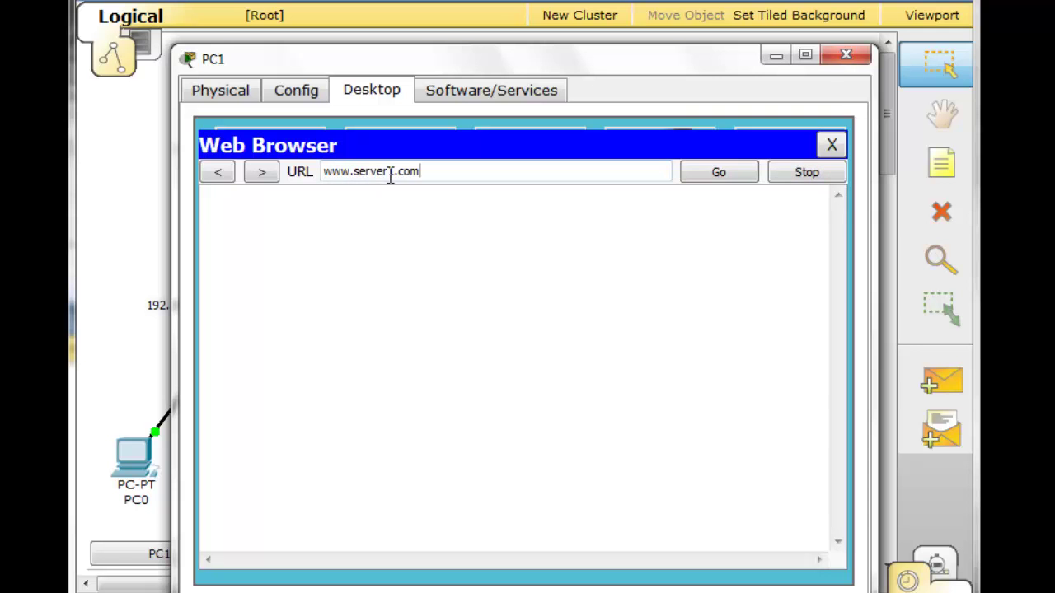
key(Return)
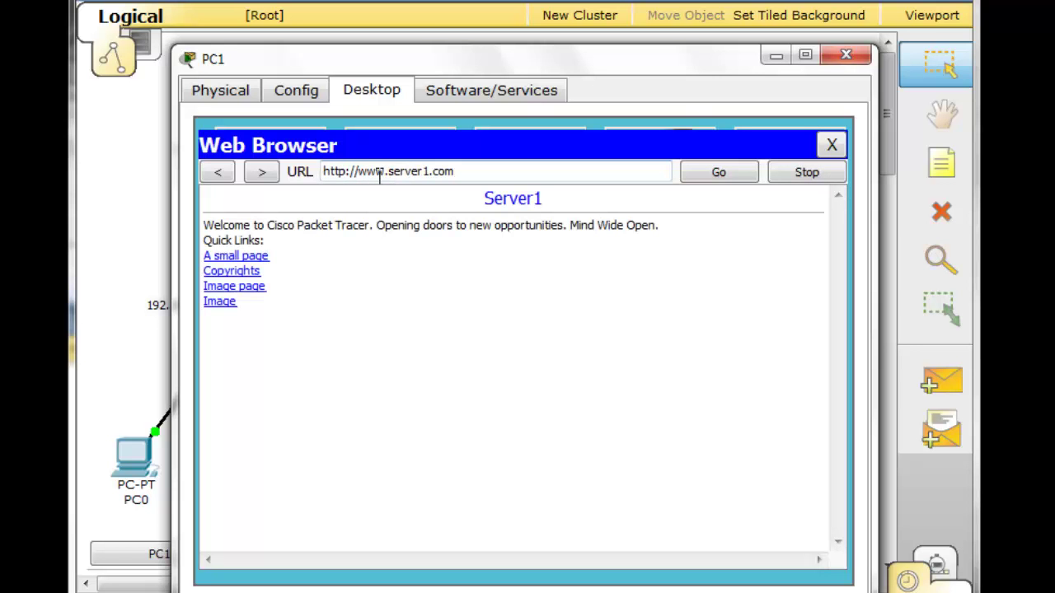
click(851, 57)
click(637, 328)
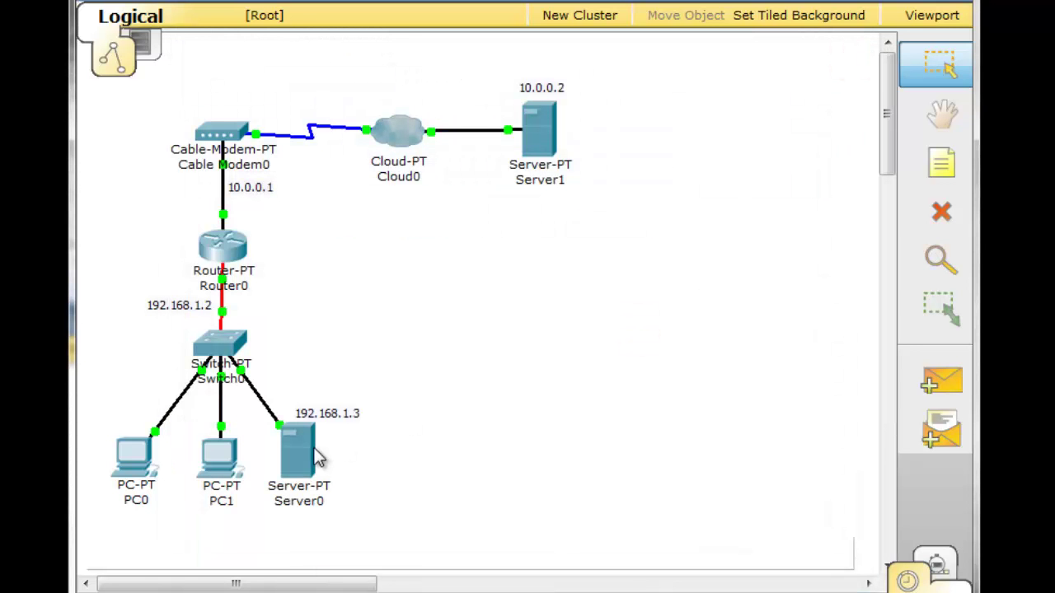
- Move Server0 together with its 192.168.1.3 label to the right, making room beside PC1
drag(392, 391, 274, 521)
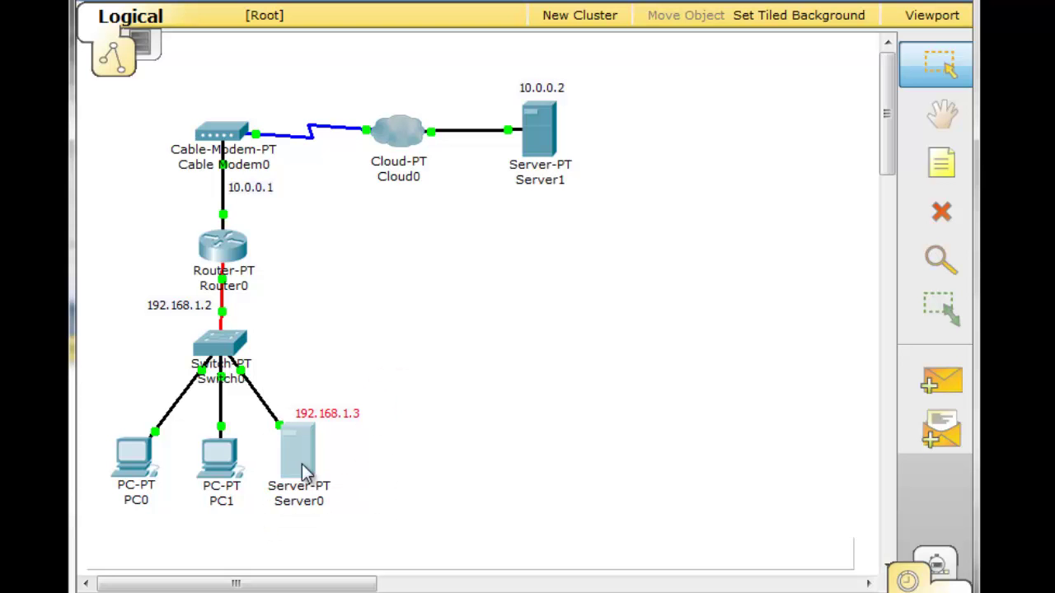
drag(303, 465, 390, 468)
click(563, 406)
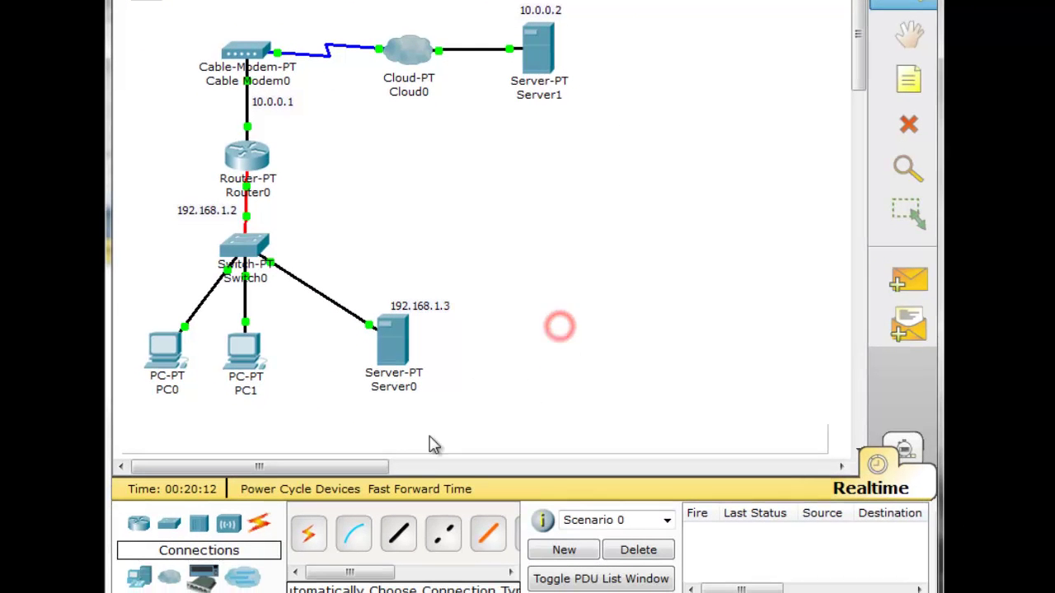
- Add a generic PC between PC1 and Server0, lined up with the other PCs
click(140, 579)
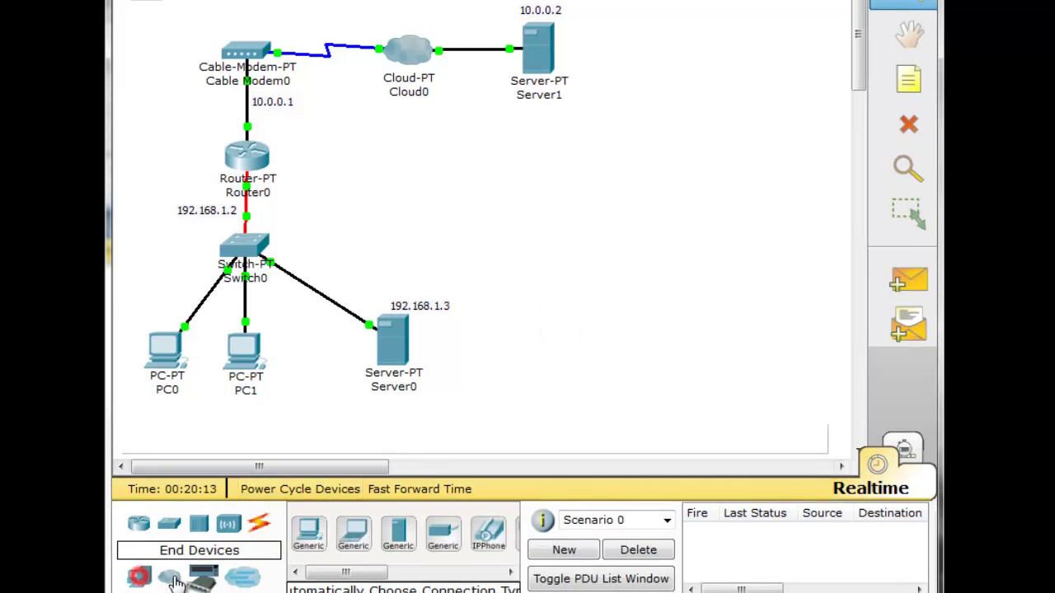
click(307, 534)
click(307, 344)
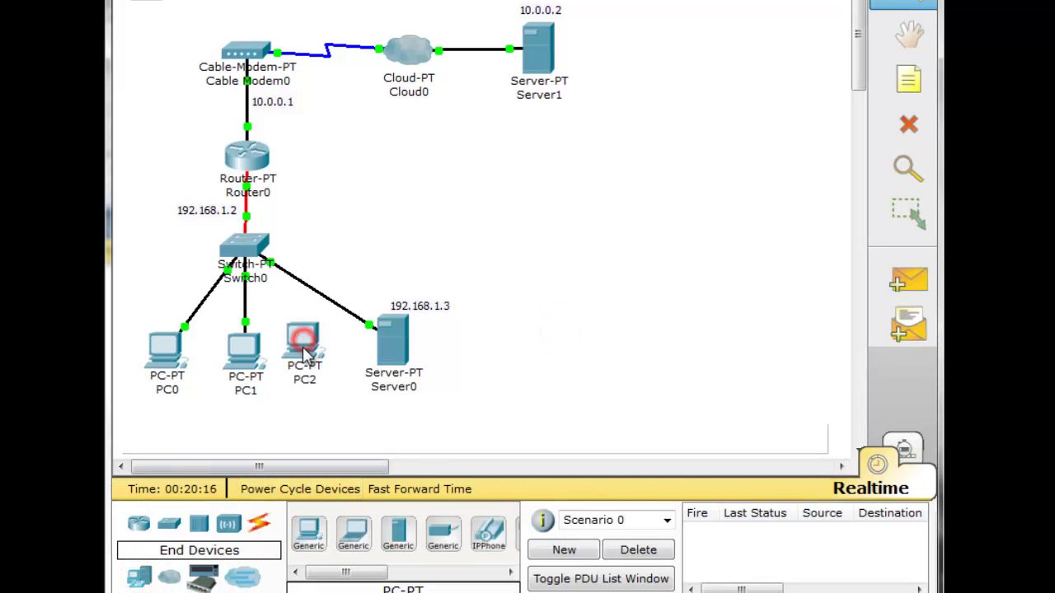
drag(307, 345, 327, 362)
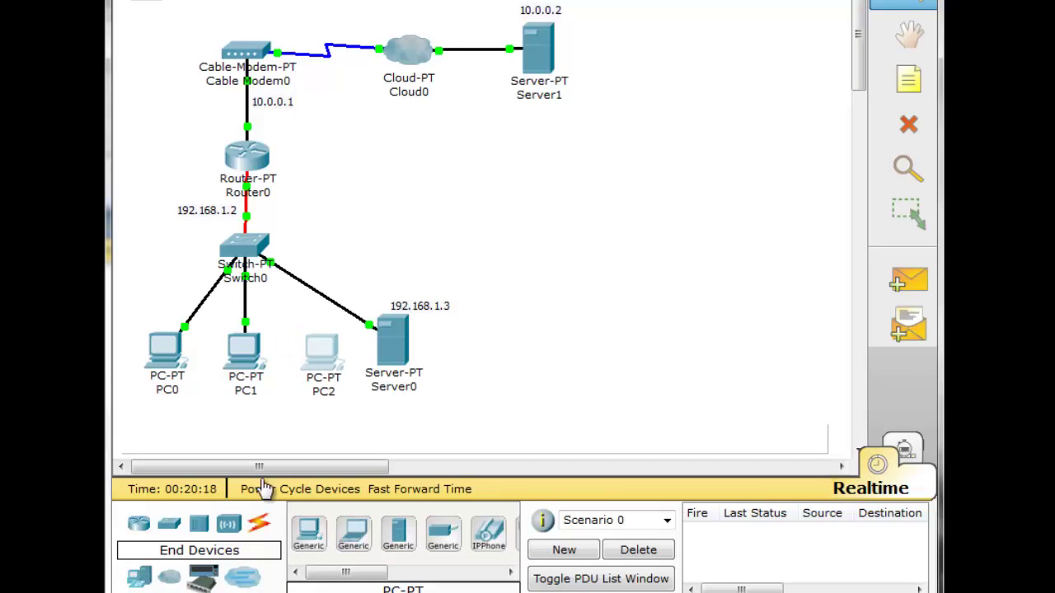
- Connect PC2 to Switch0 using the automatically chosen connection type
click(259, 524)
click(307, 534)
click(319, 350)
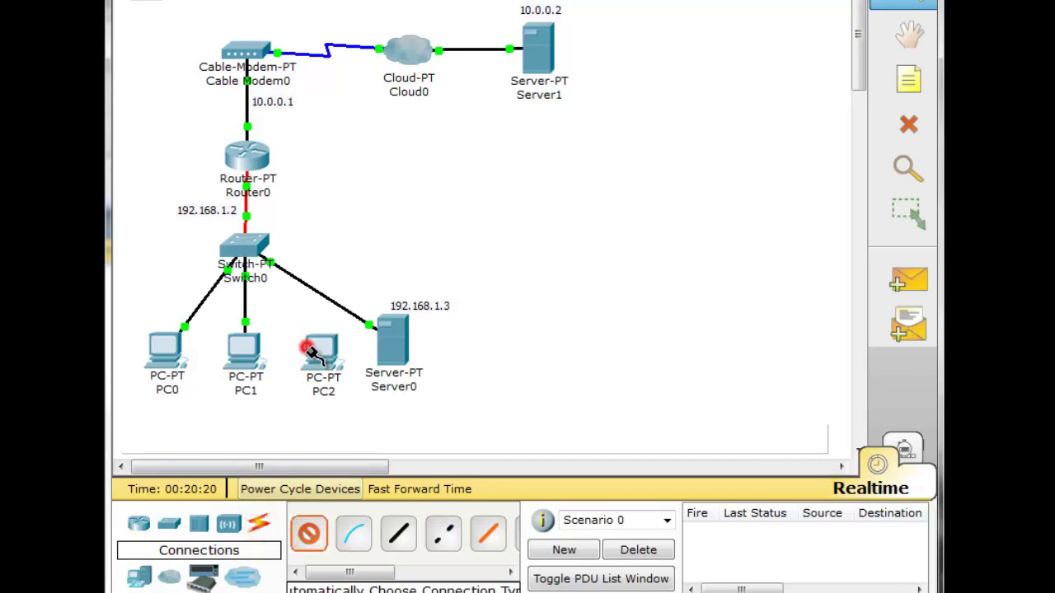
click(247, 244)
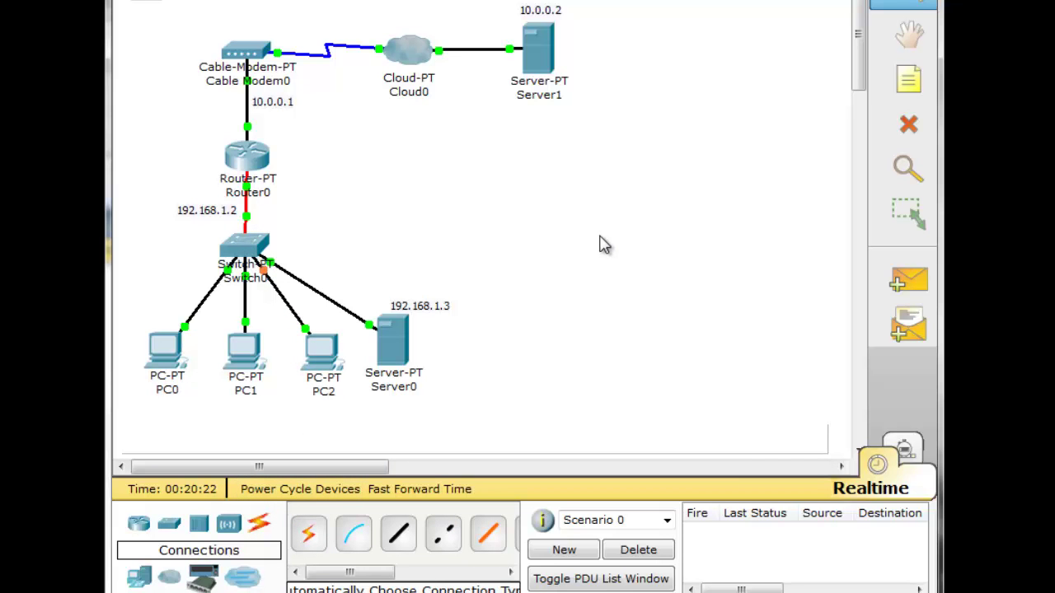
- Switch PC2's IP configuration to DHCP so it requests its addressing from the server, and close PC2's window
mouse_move(161, 356)
mouse_move(254, 350)
mouse_move(328, 355)
click(322, 356)
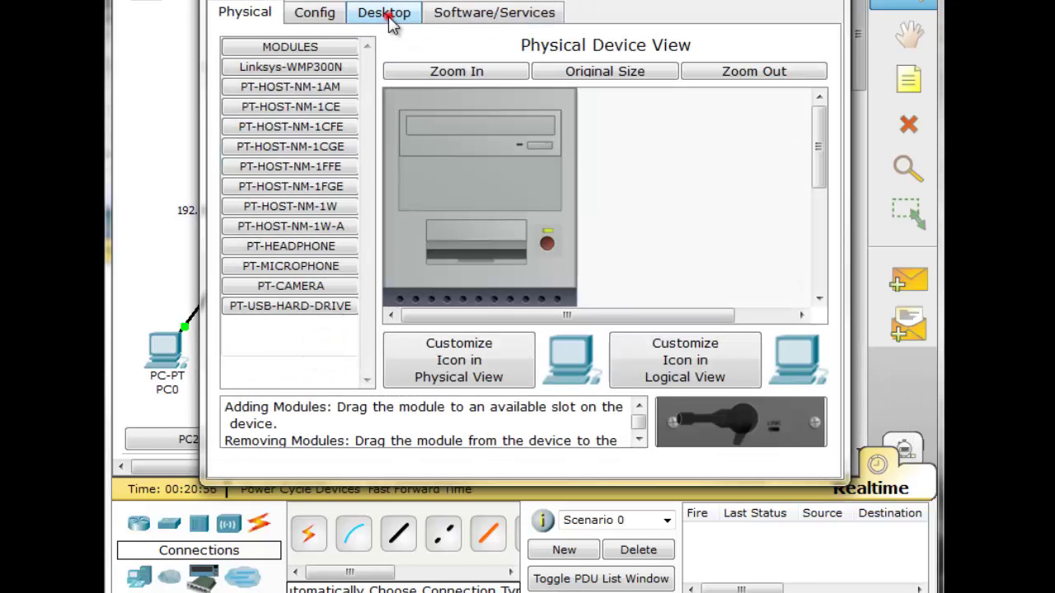
click(386, 15)
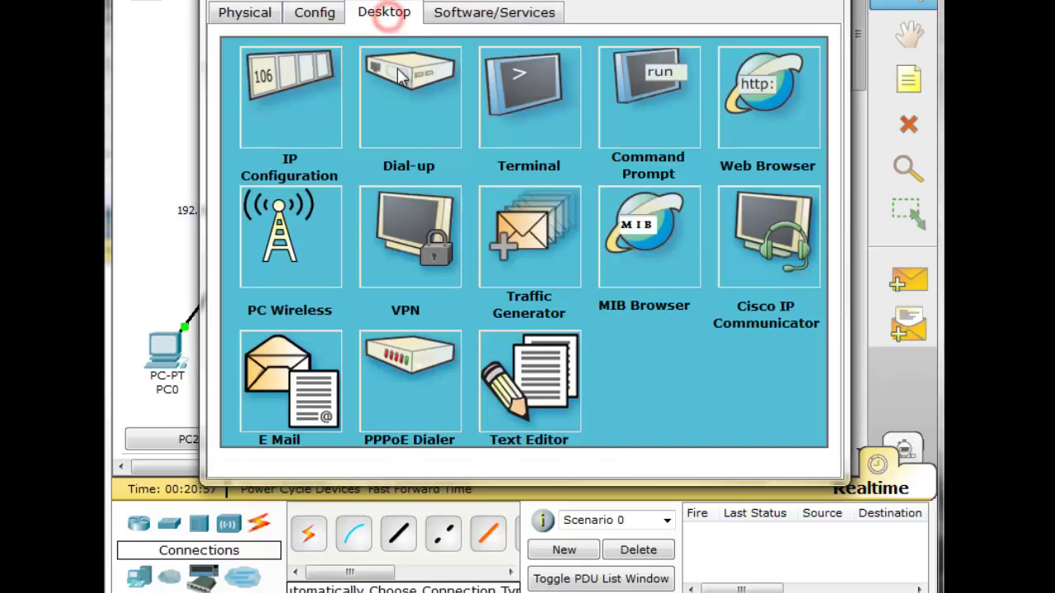
click(313, 99)
click(279, 108)
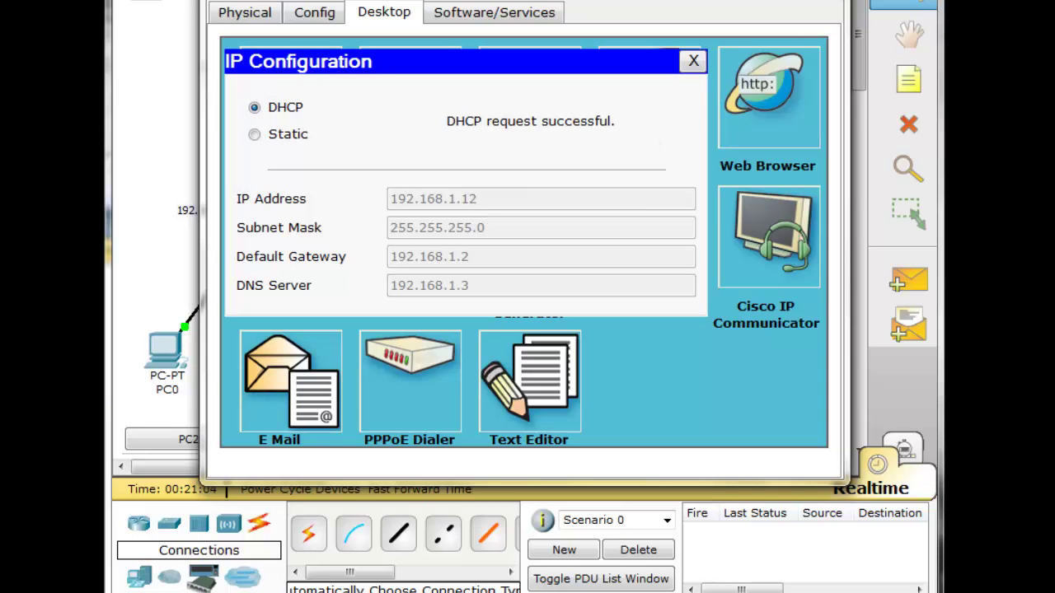
click(832, 2)
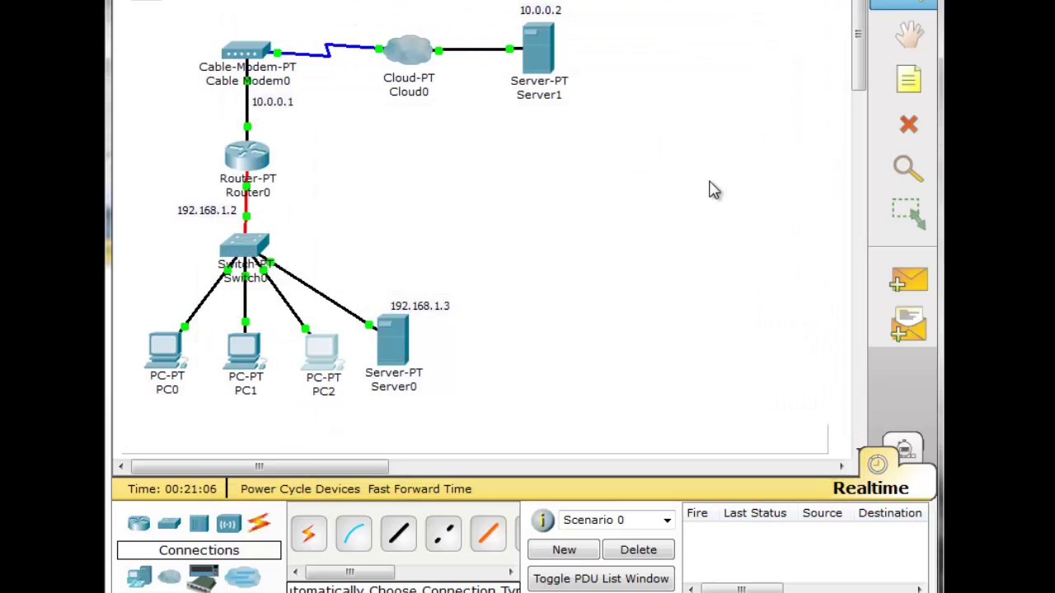